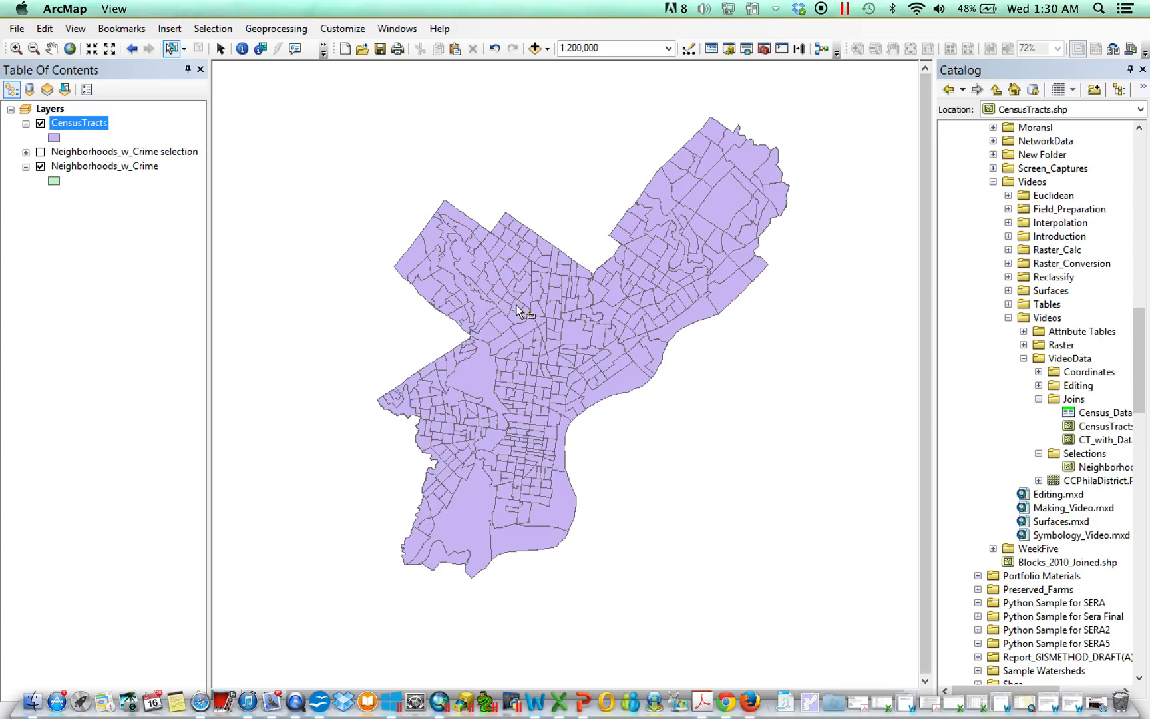
# Step: Box-select census tracts in the northwest of the city and toggle the CensusTracts layer off and on to compare with neighborhoods
pyautogui.moveTo(502, 288); pyautogui.dragTo(560, 334)
pyautogui.click(40, 123)
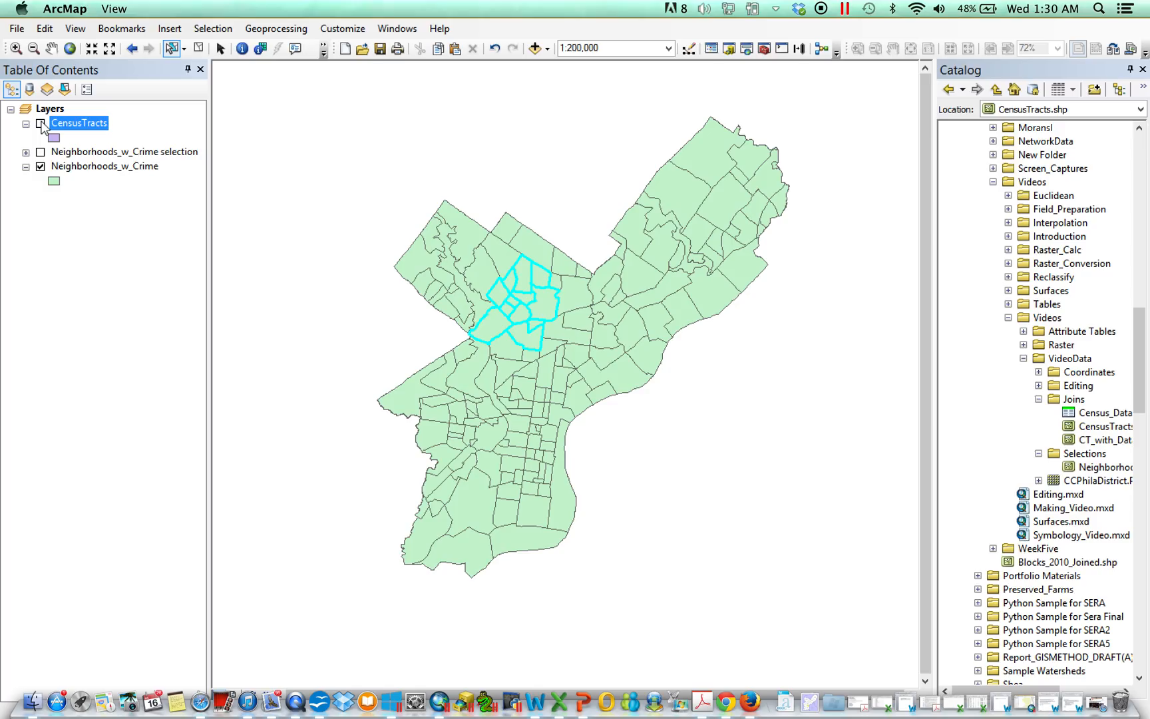
pyautogui.click(41, 123)
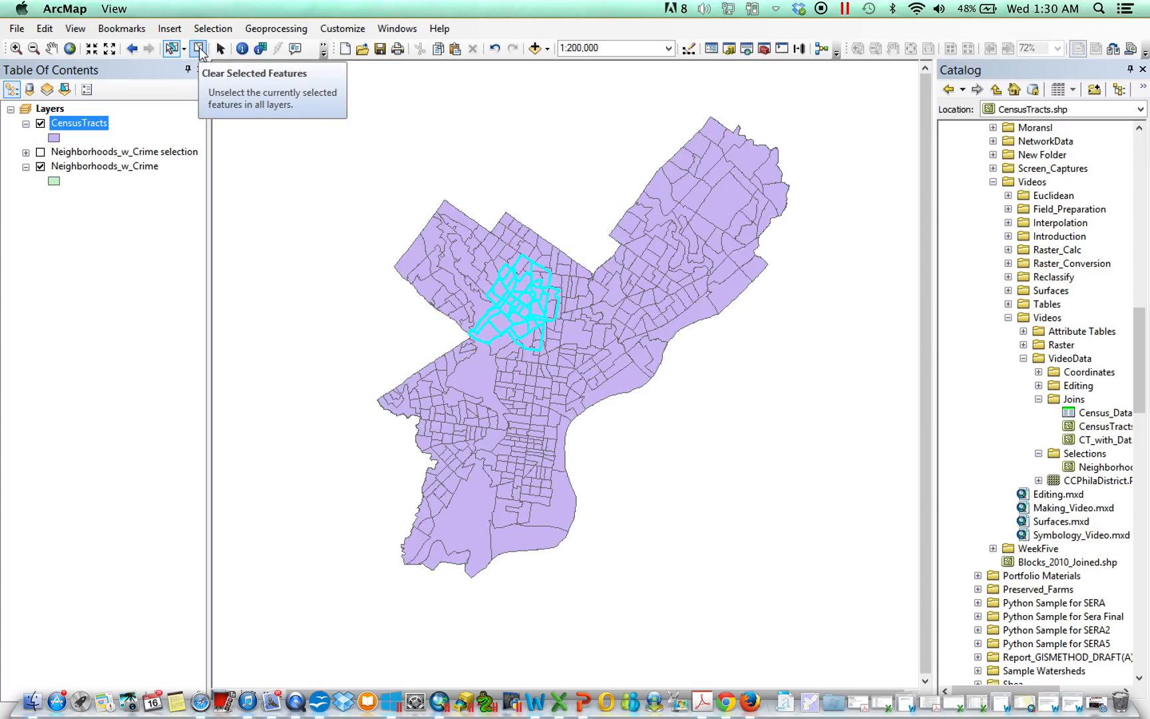
# Step: Repeat the northwest box selection with Neighborhoods_w_Crime hidden, toggling both layers to compare, then clear the selection
pyautogui.click(200, 49)
pyautogui.click(40, 167)
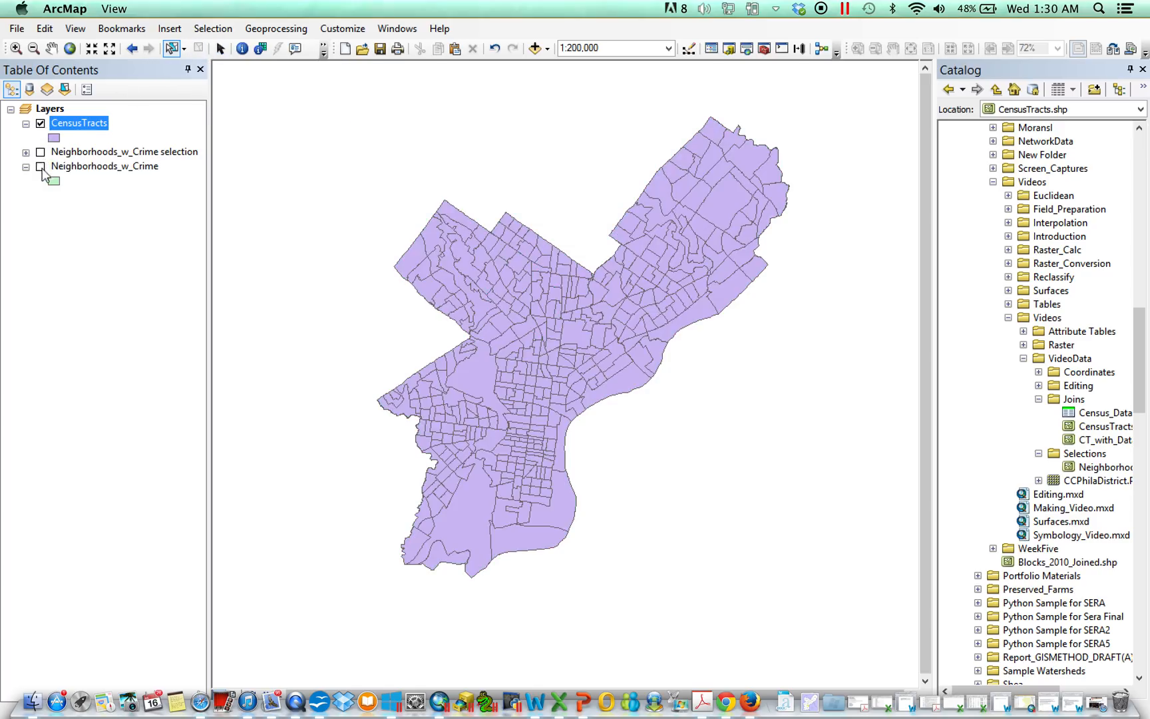
pyautogui.moveTo(519, 302); pyautogui.dragTo(555, 338)
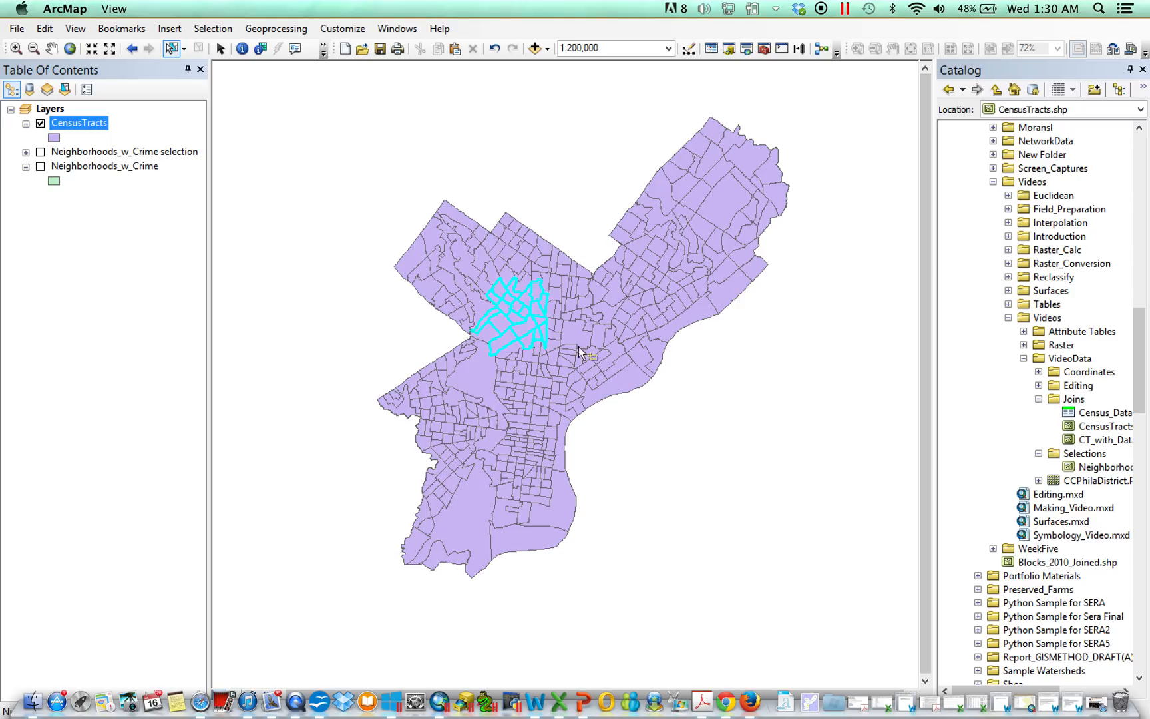
pyautogui.click(41, 124)
pyautogui.click(41, 166)
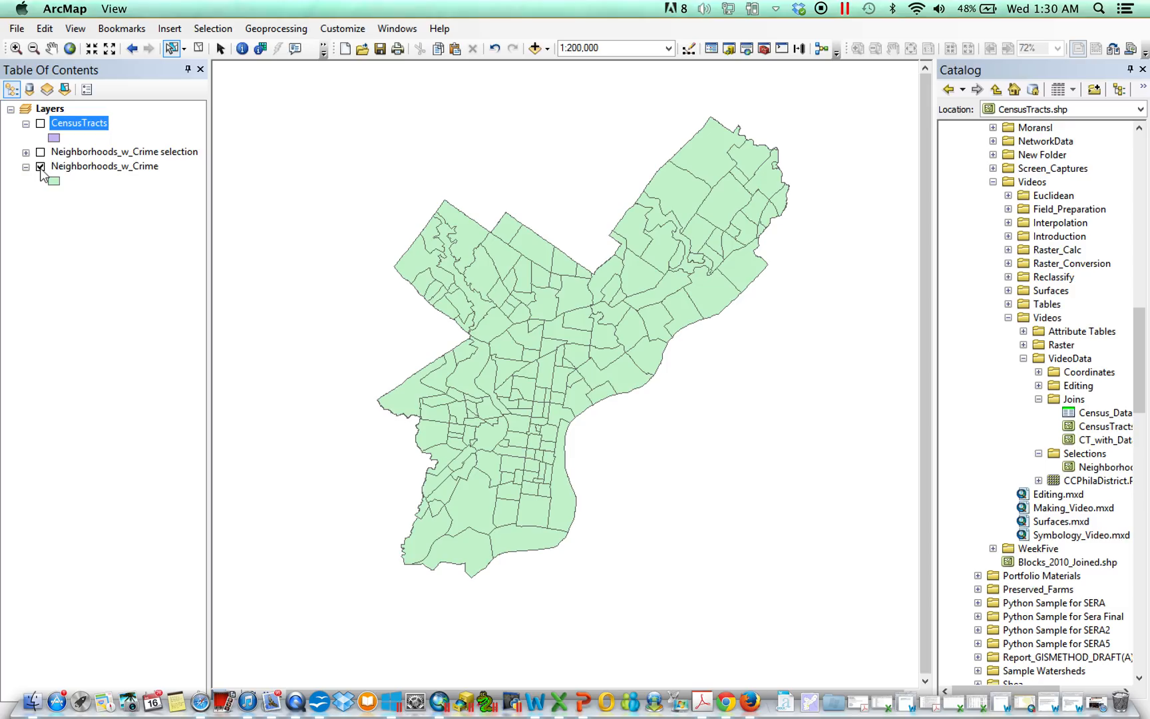
pyautogui.click(41, 166)
pyautogui.click(41, 123)
pyautogui.click(41, 167)
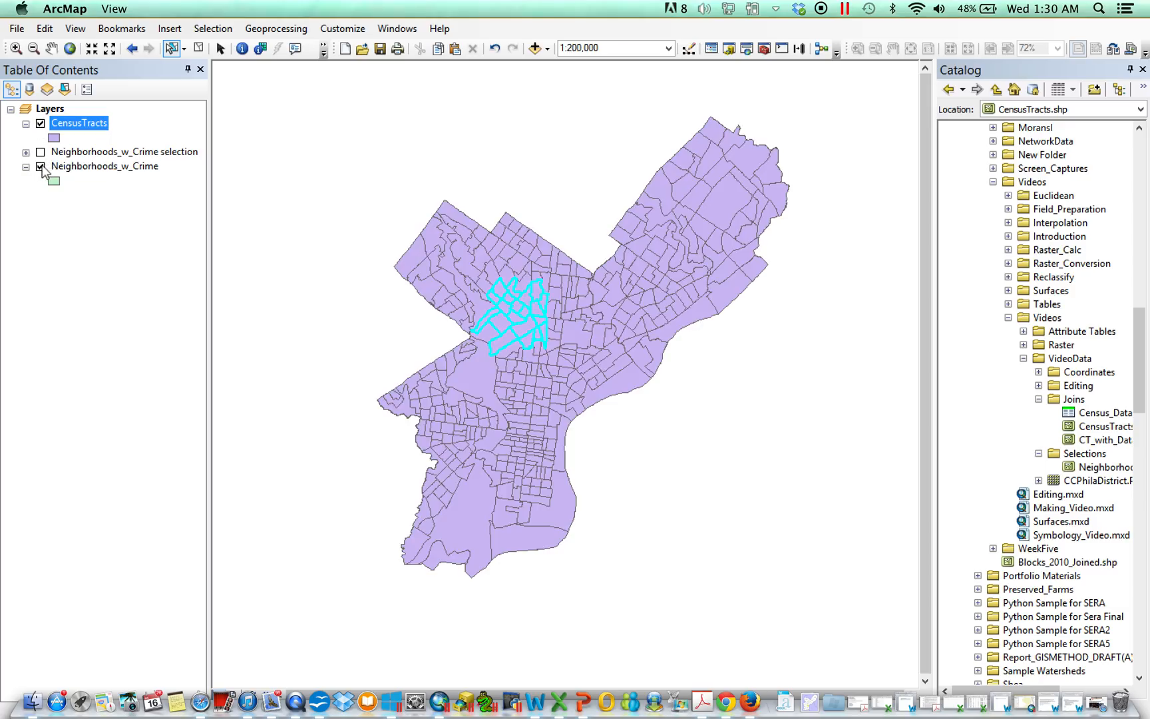
pyautogui.click(197, 49)
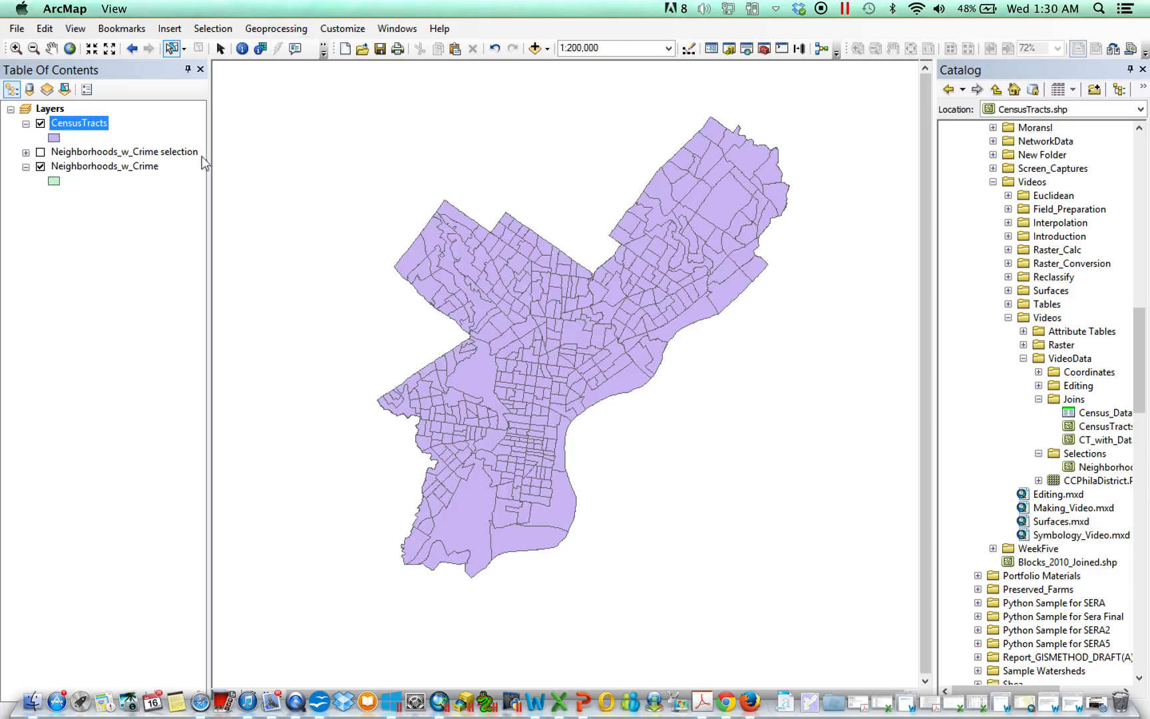
# Step: Make the Neighborhoods_w_Crime layer not selectable in the selection listing, then return to the drawing-order listing
pyautogui.click(86, 90)
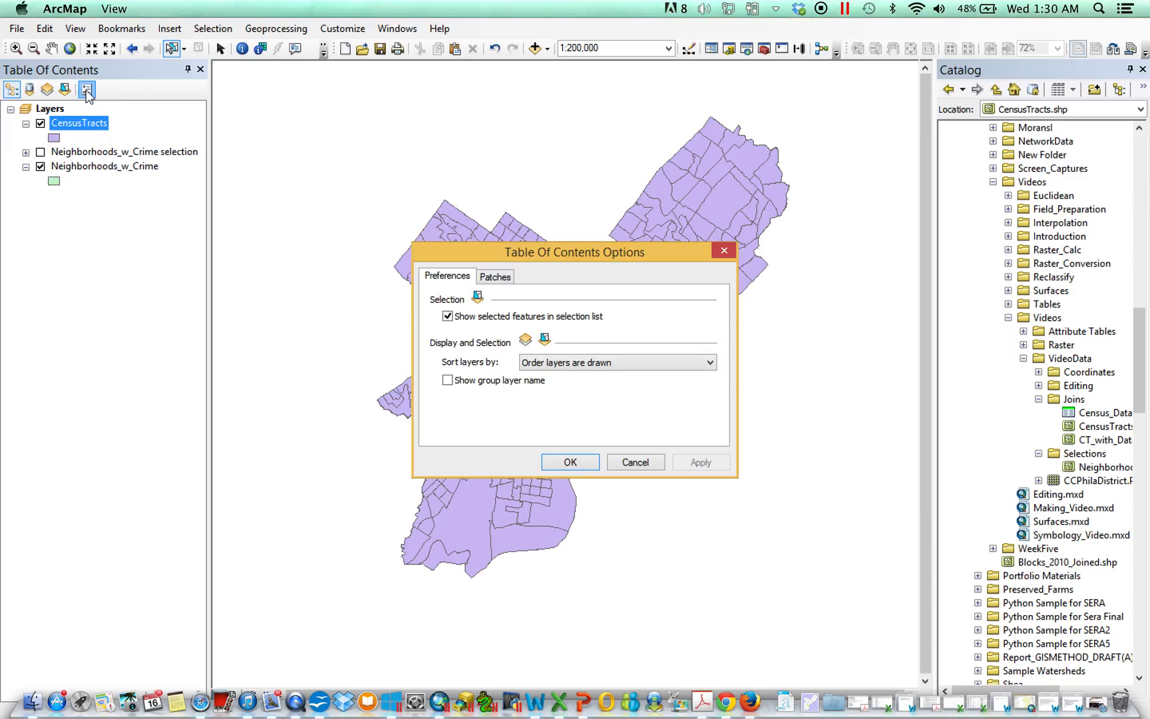
pyautogui.click(724, 250)
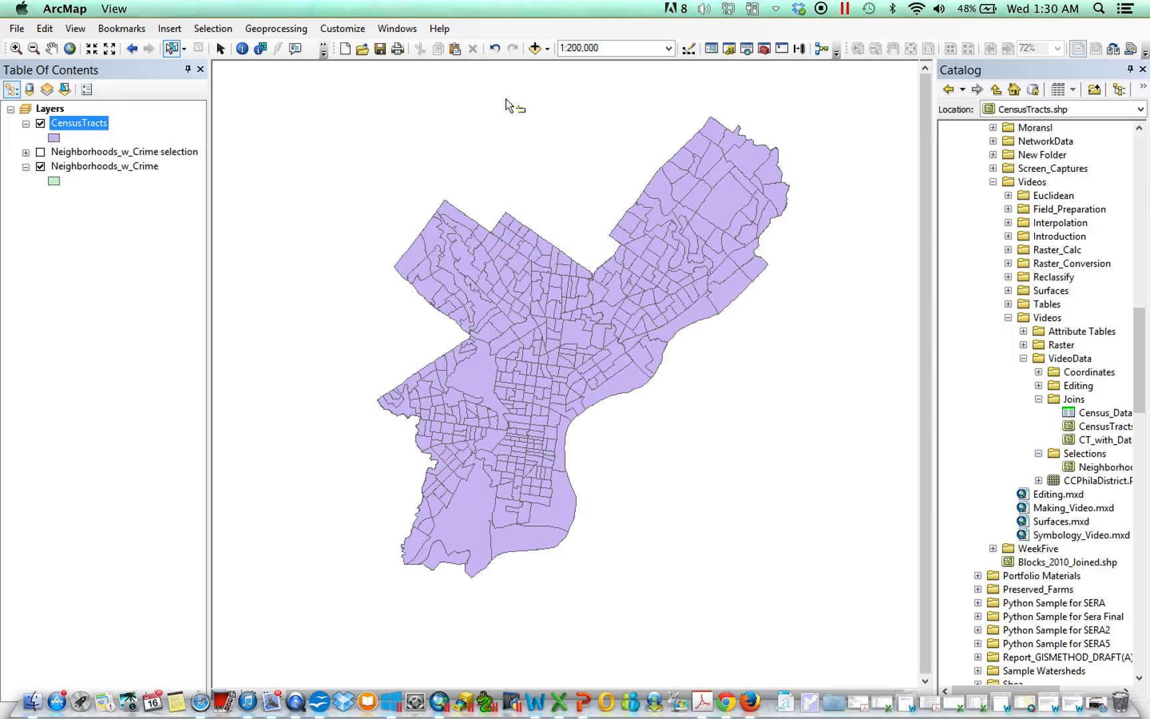
pyautogui.click(65, 90)
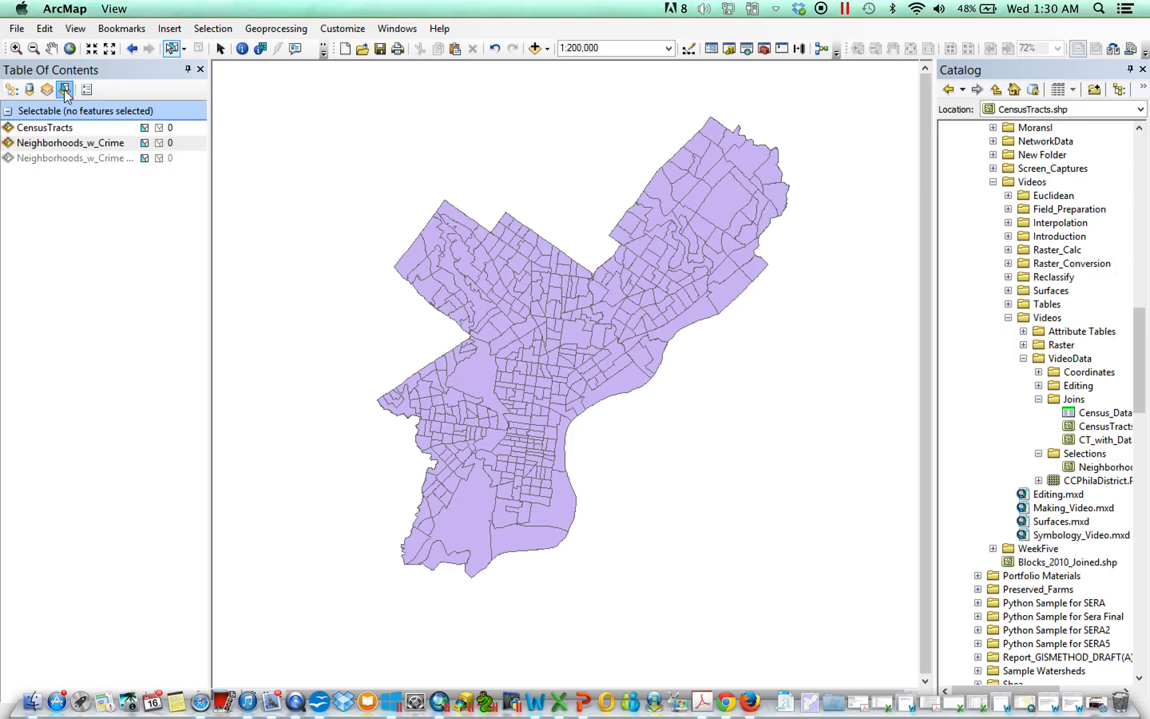
pyautogui.click(144, 144)
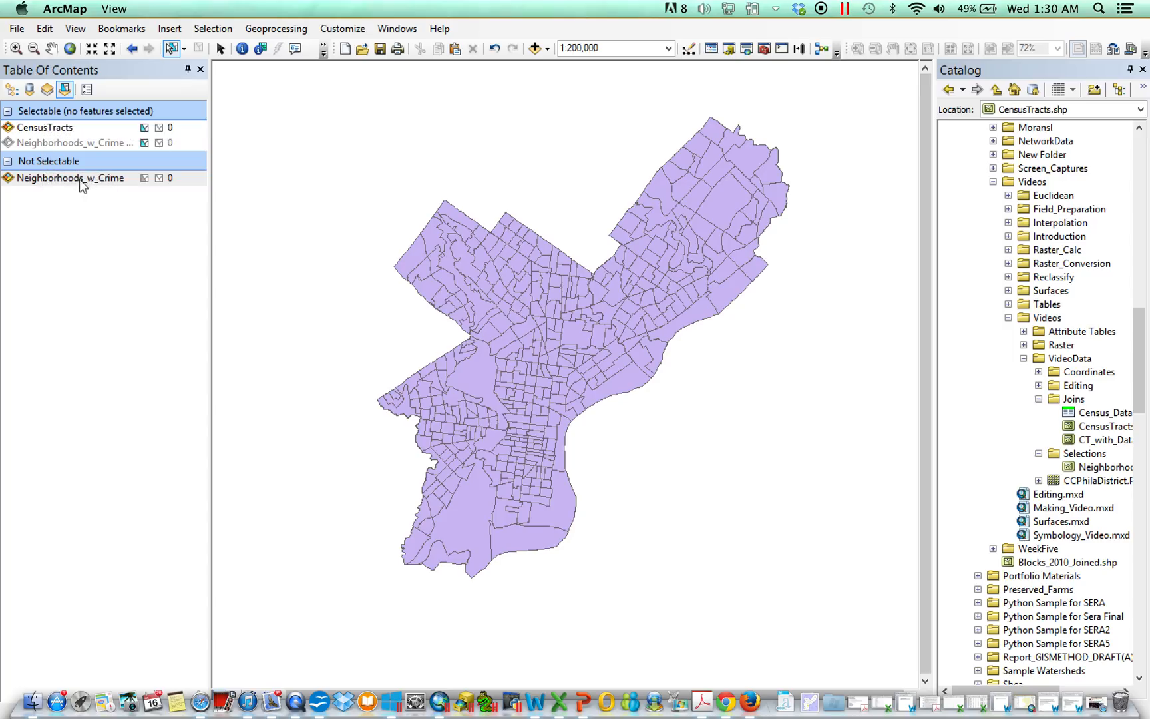
pyautogui.click(11, 89)
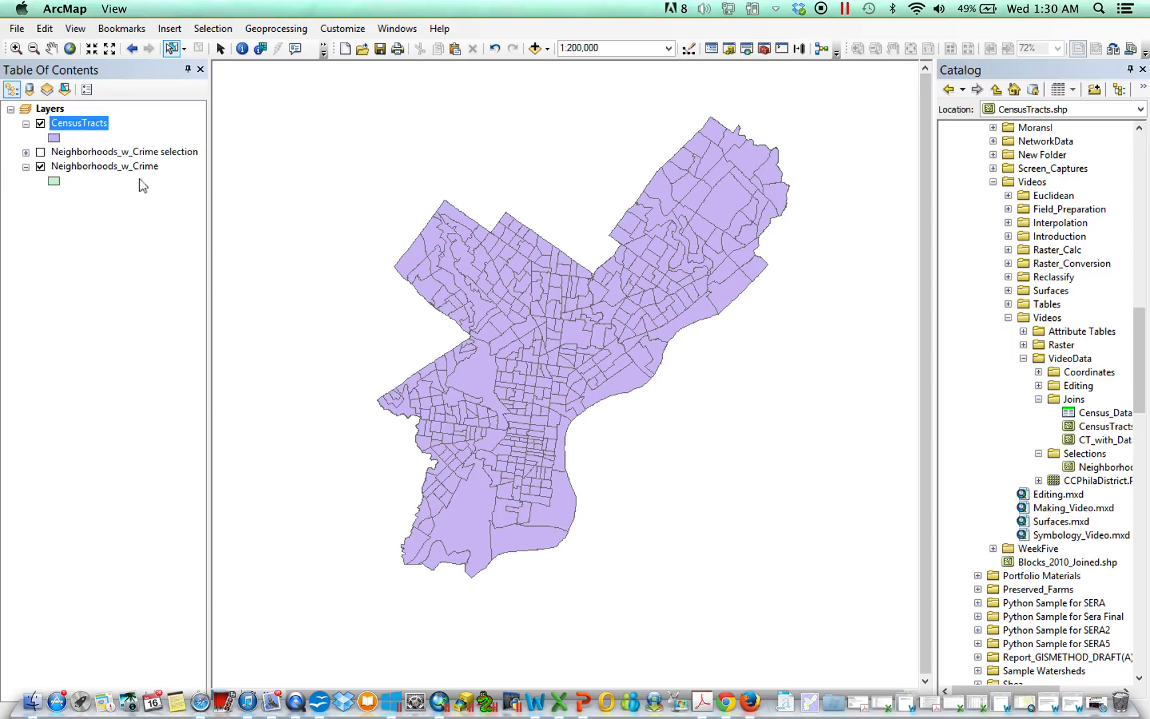
# Step: Select tracts at a point in the northwest, toggle CensusTracts visibility to compare, and clear the selection
pyautogui.click(534, 312)
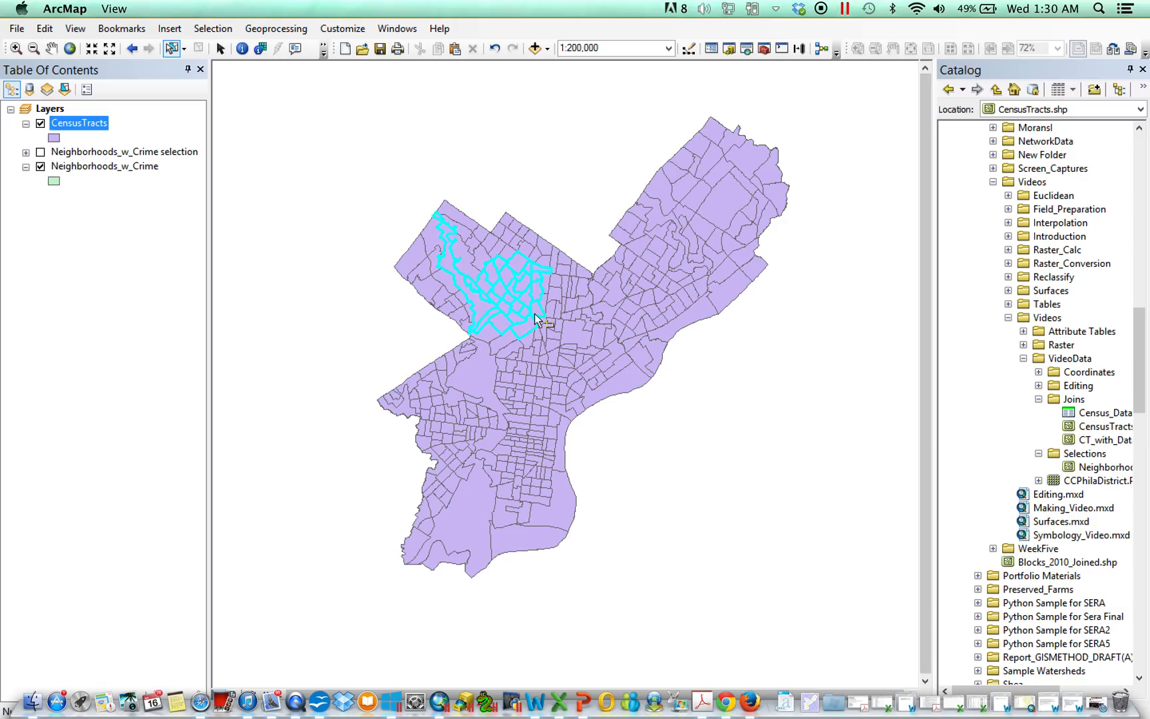
pyautogui.click(41, 123)
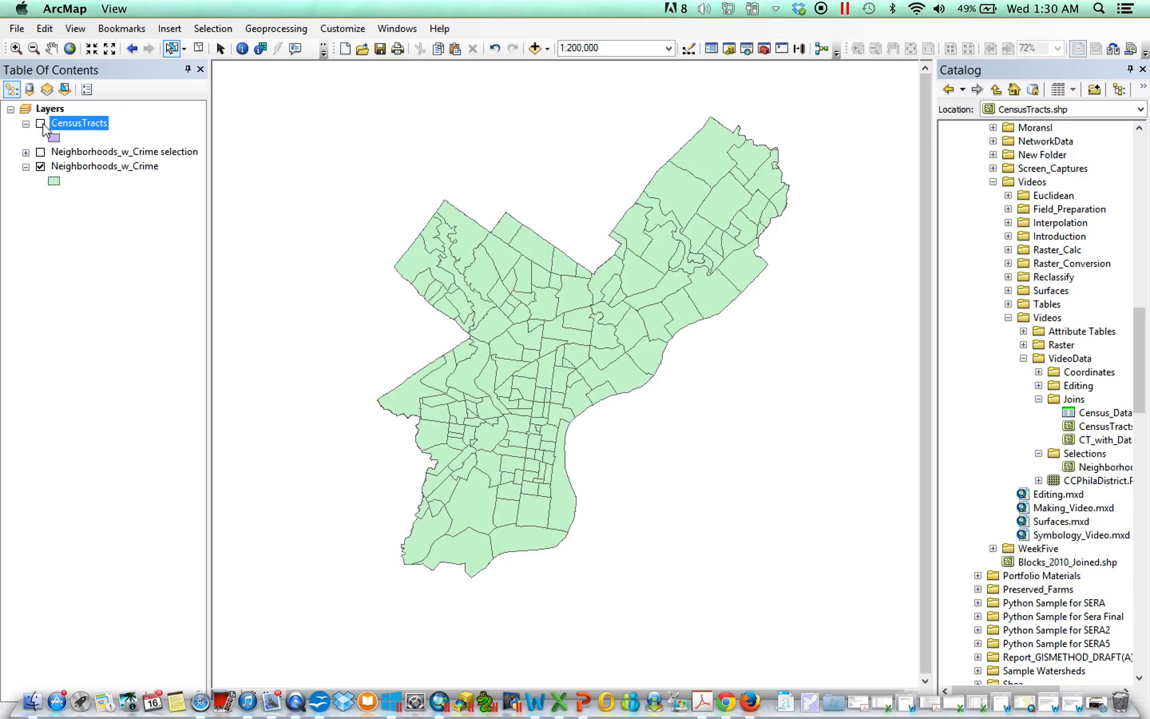
pyautogui.click(41, 123)
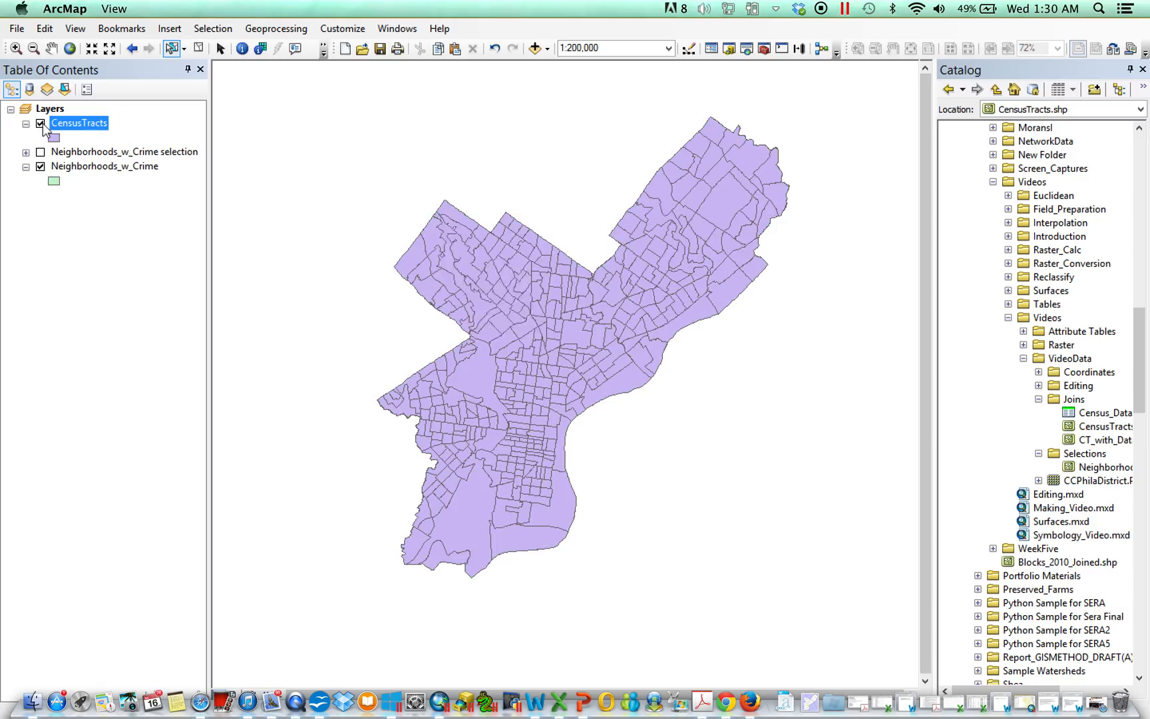
pyautogui.click(198, 48)
# Step: Make Neighborhoods_w_Crime selectable again and return to the drawing-order listing
pyautogui.click(65, 89)
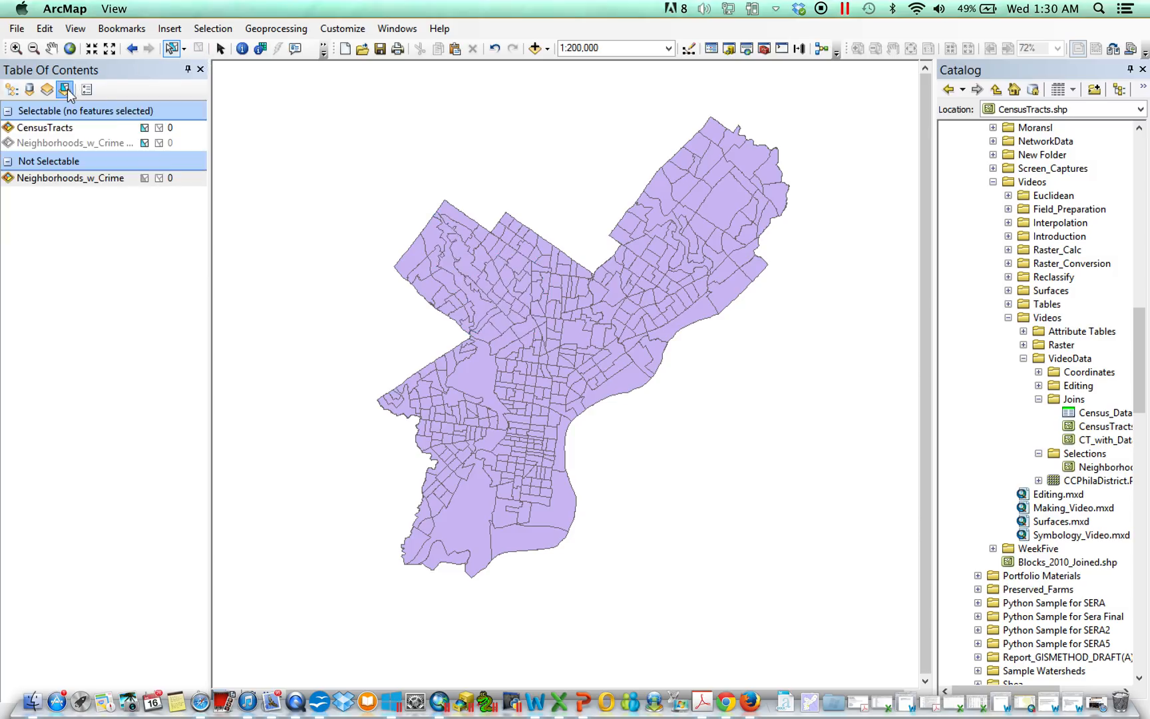
pyautogui.click(146, 178)
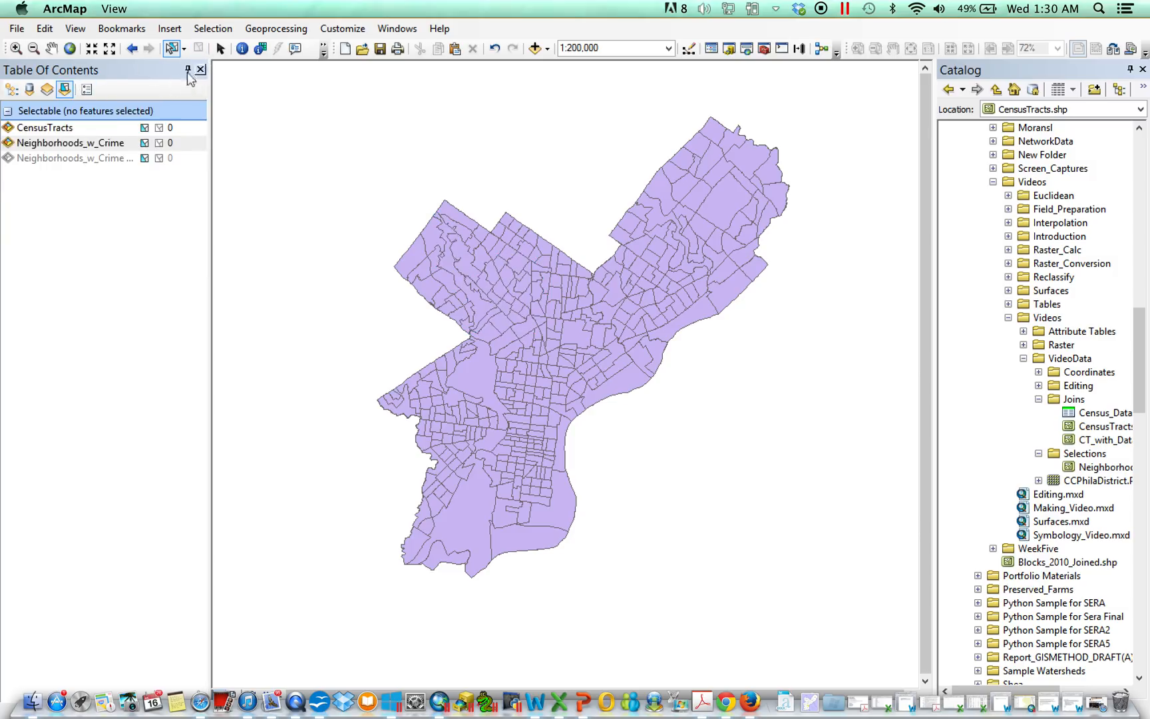
pyautogui.click(11, 90)
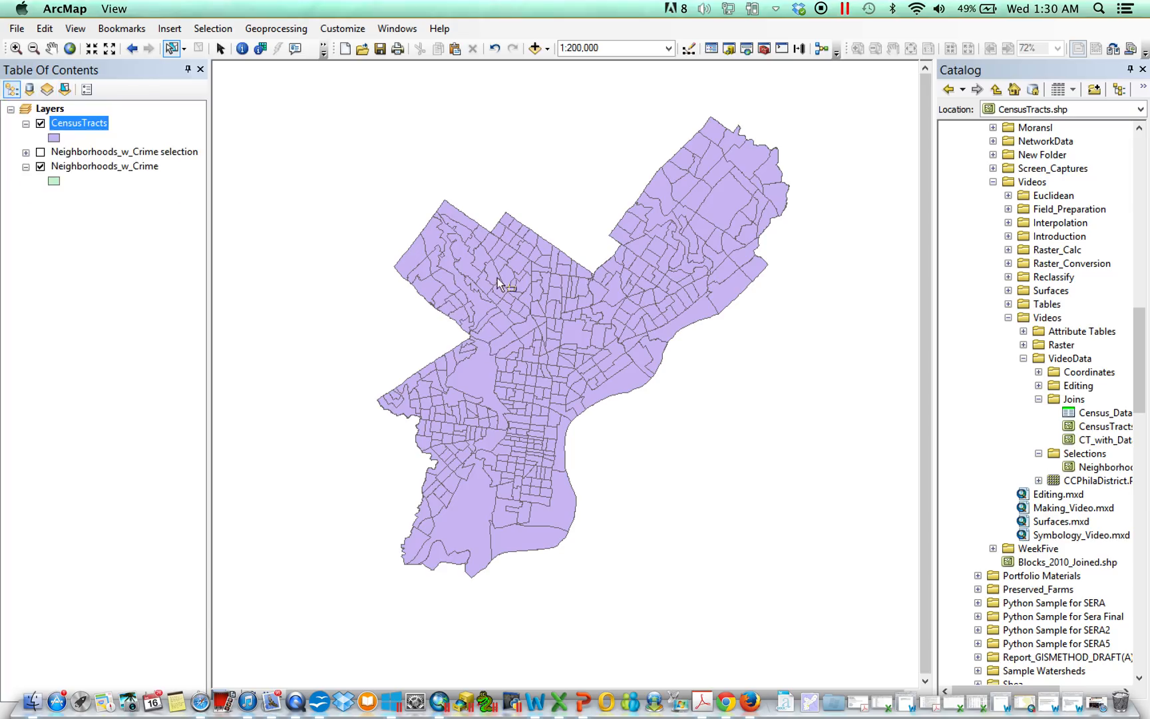
# Step: Select features in both layers at a northwest point, hide and collapse CensusTracts, then clear the selection
pyautogui.click(526, 317)
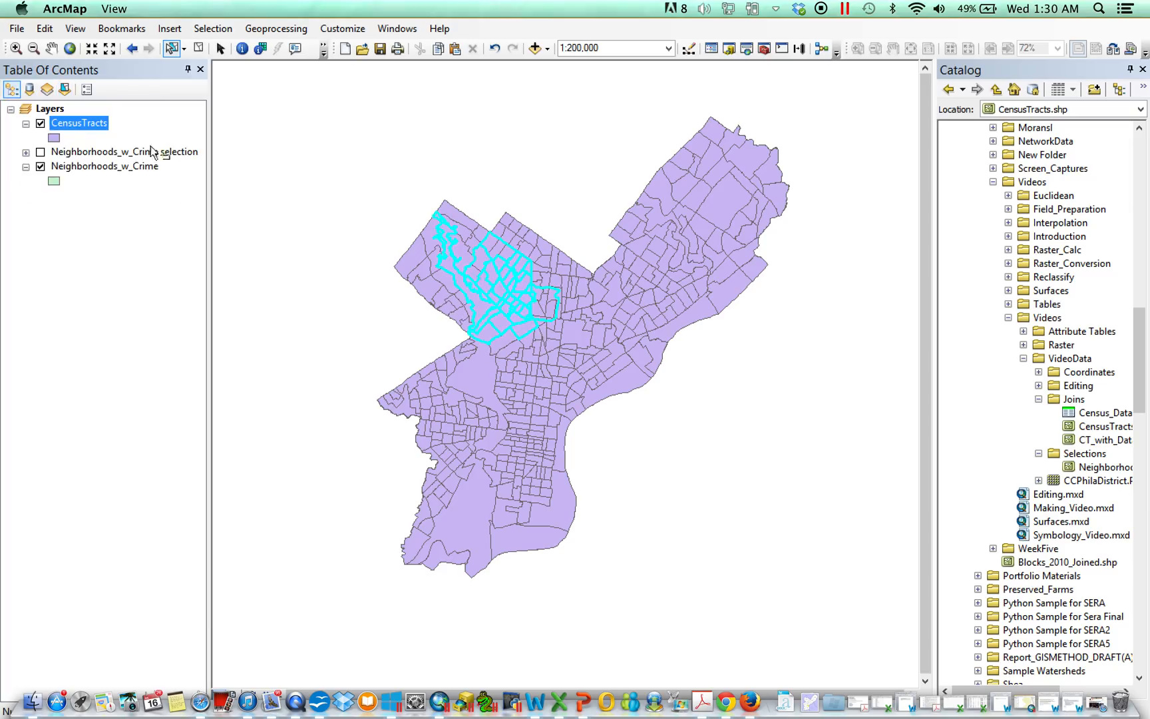
pyautogui.click(40, 123)
pyautogui.click(41, 123)
pyautogui.click(41, 123)
pyautogui.click(25, 124)
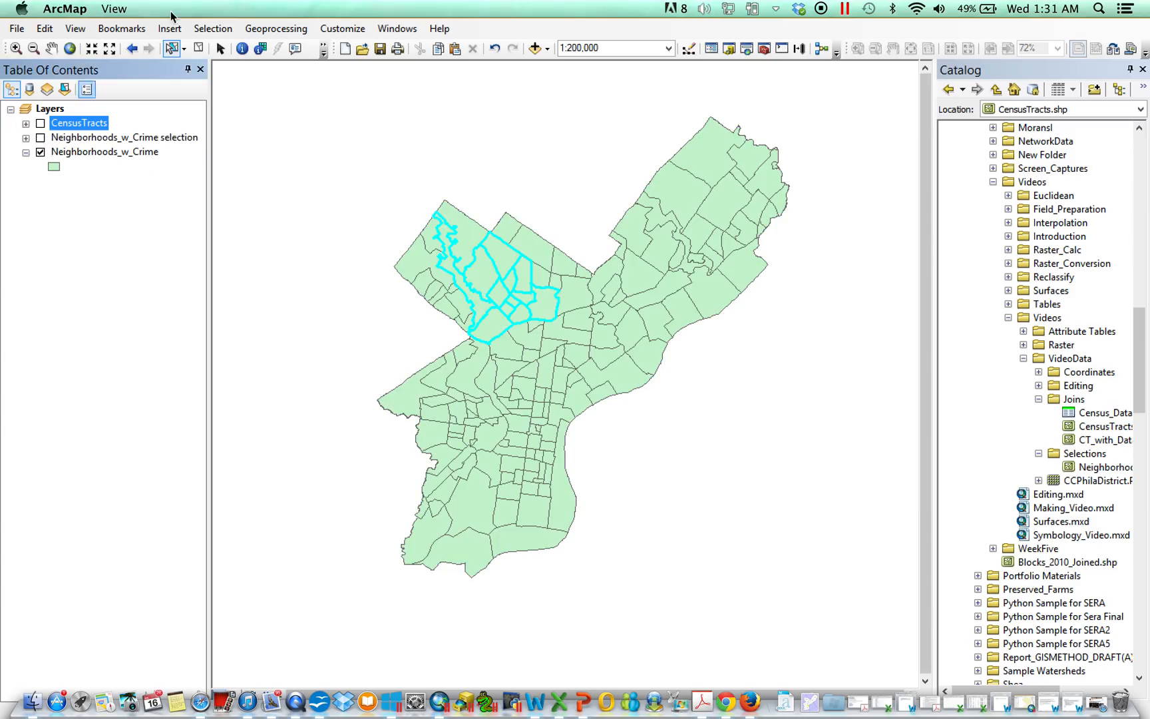
pyautogui.click(199, 48)
# Step: Open the Neighborhoods_w_Crime attribute table showing all records and scroll across its fields
pyautogui.rightClick(105, 153)
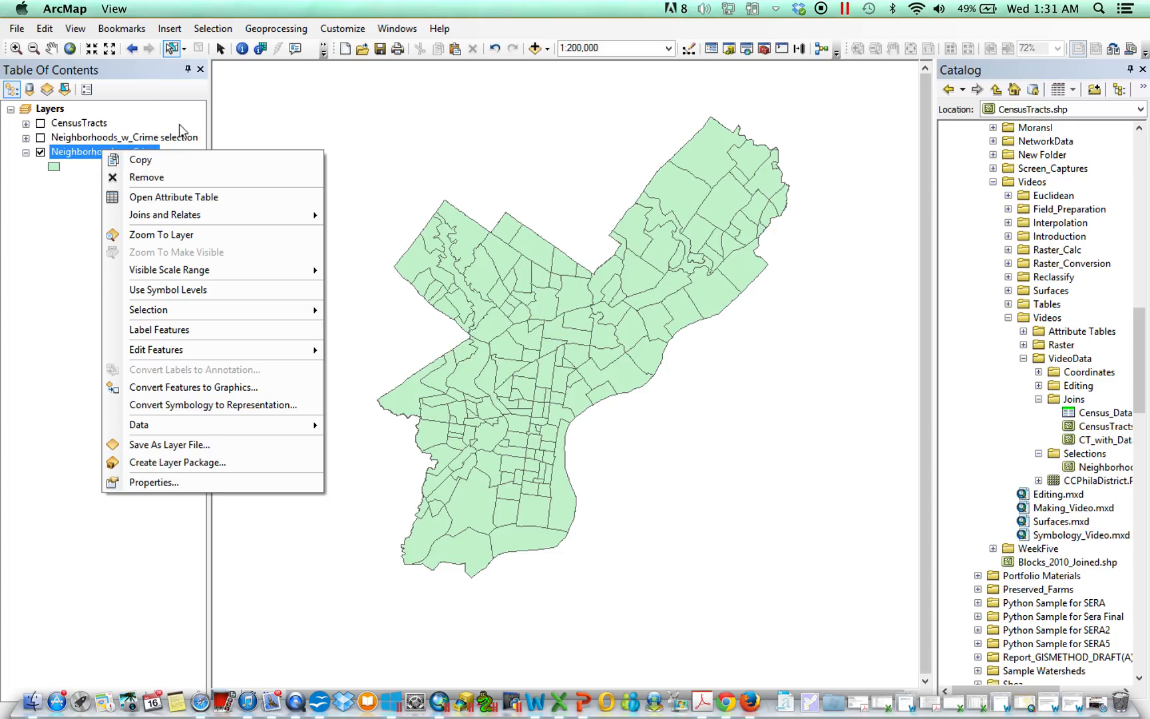
pyautogui.click(209, 198)
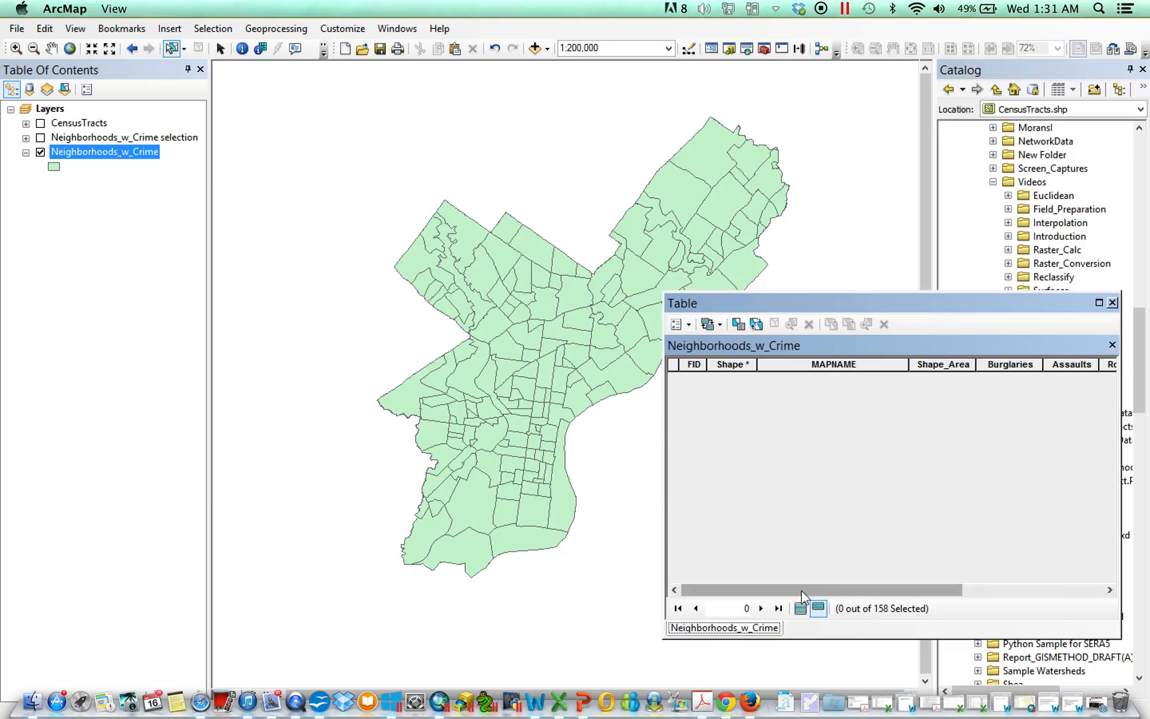
pyautogui.click(800, 608)
pyautogui.moveTo(814, 590); pyautogui.dragTo(905, 591)
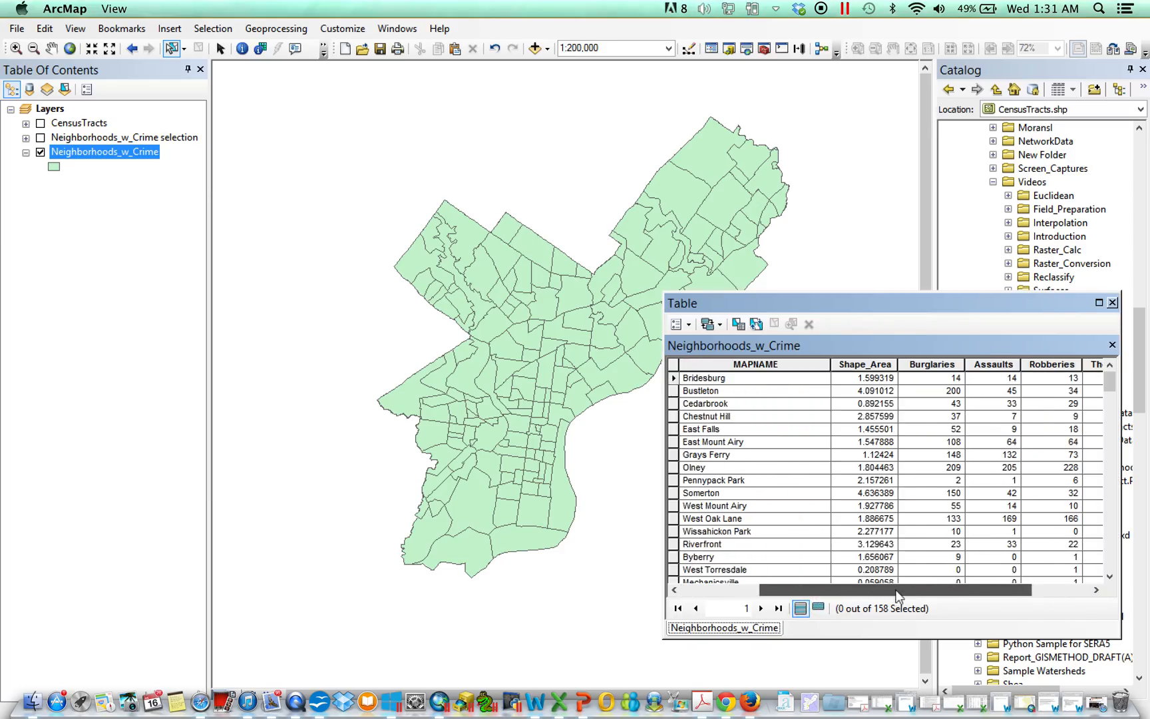
# Step: Move and widen the table window, then sort the records ascending by MAPNAME
pyautogui.moveTo(806, 297); pyautogui.dragTo(752, 174)
pyautogui.moveTo(610, 285); pyautogui.dragTo(535, 285)
pyautogui.moveTo(752, 465); pyautogui.dragTo(698, 464)
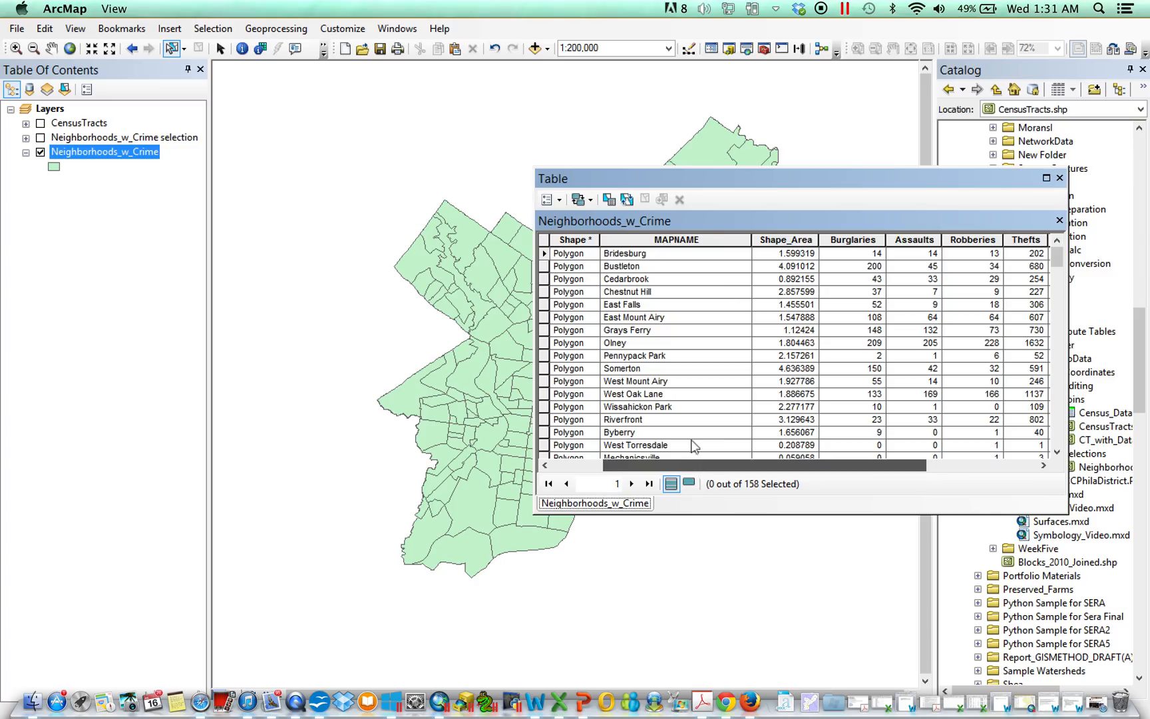
pyautogui.doubleClick(680, 239)
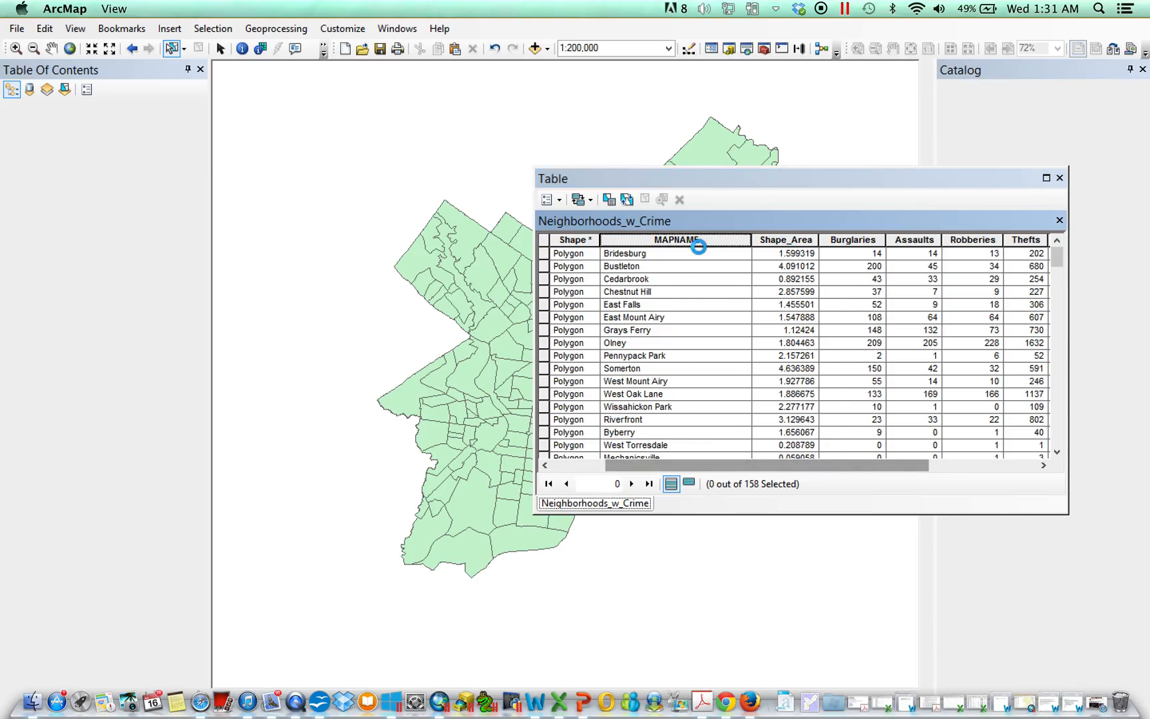
pyautogui.rightClick(699, 245)
pyautogui.click(725, 250)
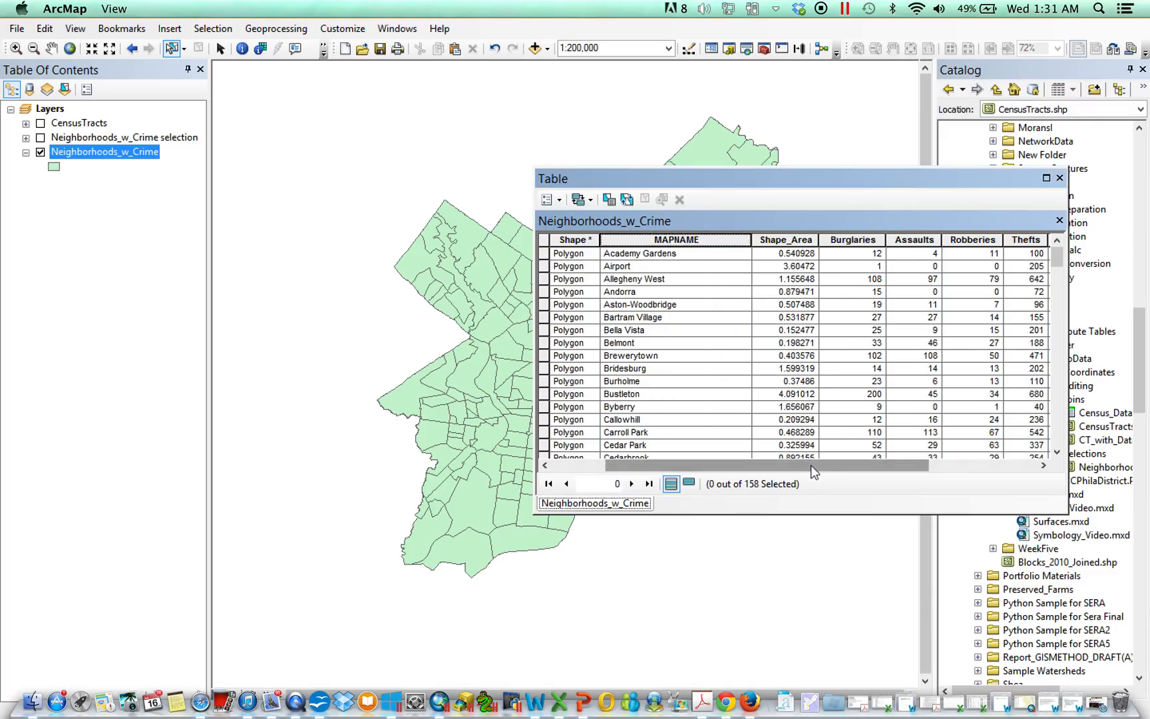
# Step: Examine the crime count fields by selecting each column from Assaults to Total_Crim in turn
pyautogui.moveTo(811, 465); pyautogui.dragTo(926, 472)
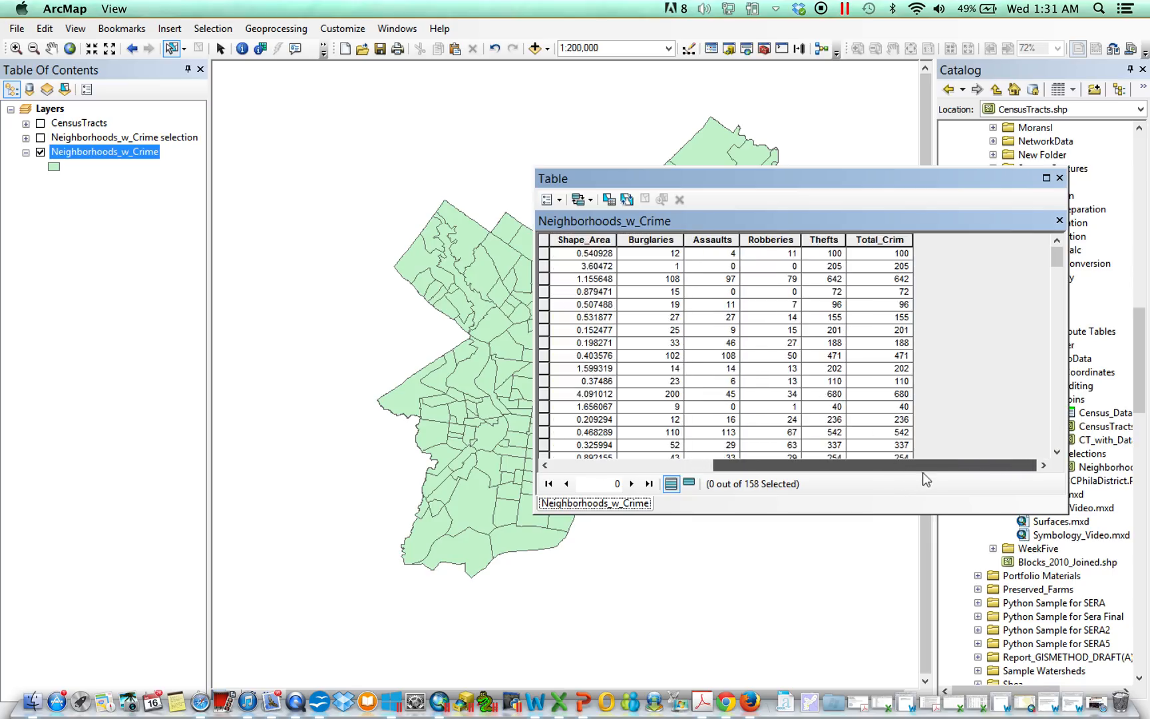
pyautogui.click(874, 241)
pyautogui.click(826, 243)
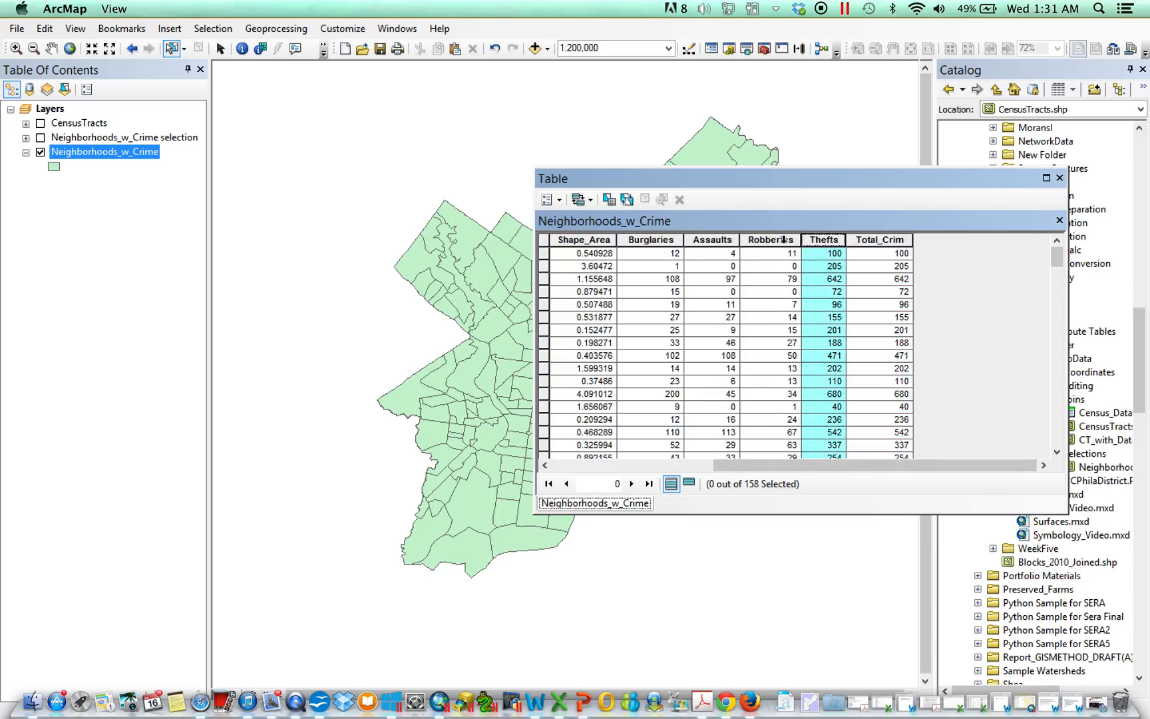
pyautogui.click(784, 241)
pyautogui.click(730, 240)
pyautogui.click(665, 239)
pyautogui.click(701, 241)
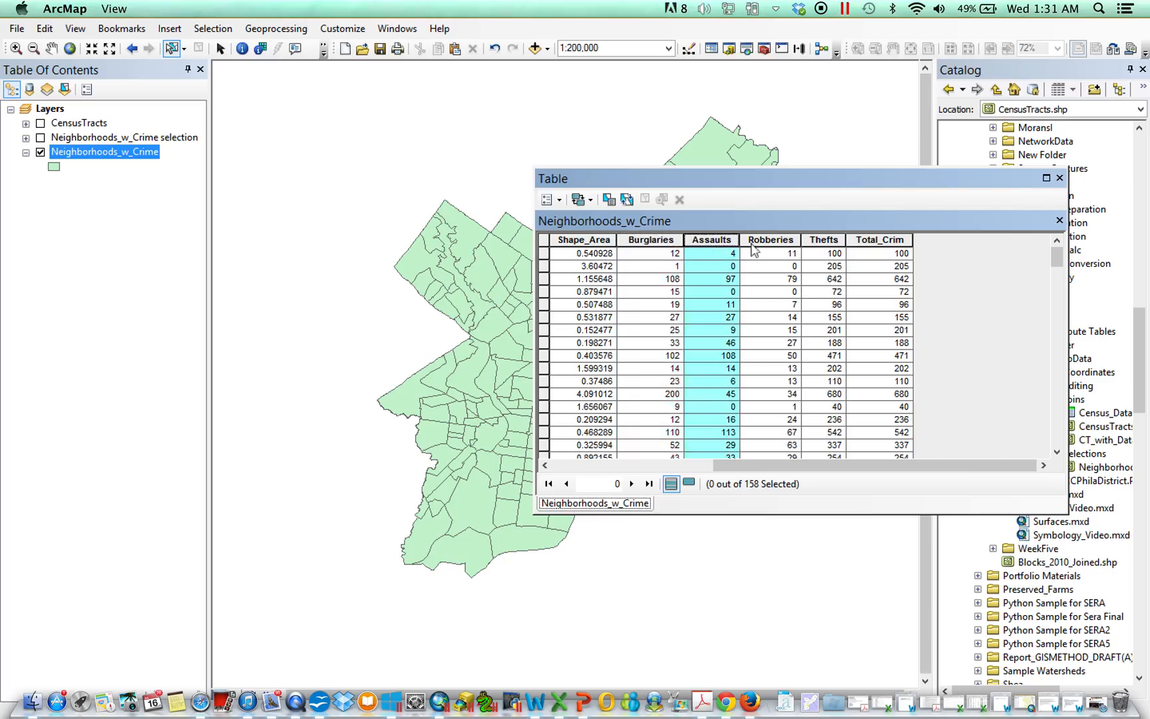
pyautogui.click(766, 241)
pyautogui.click(813, 240)
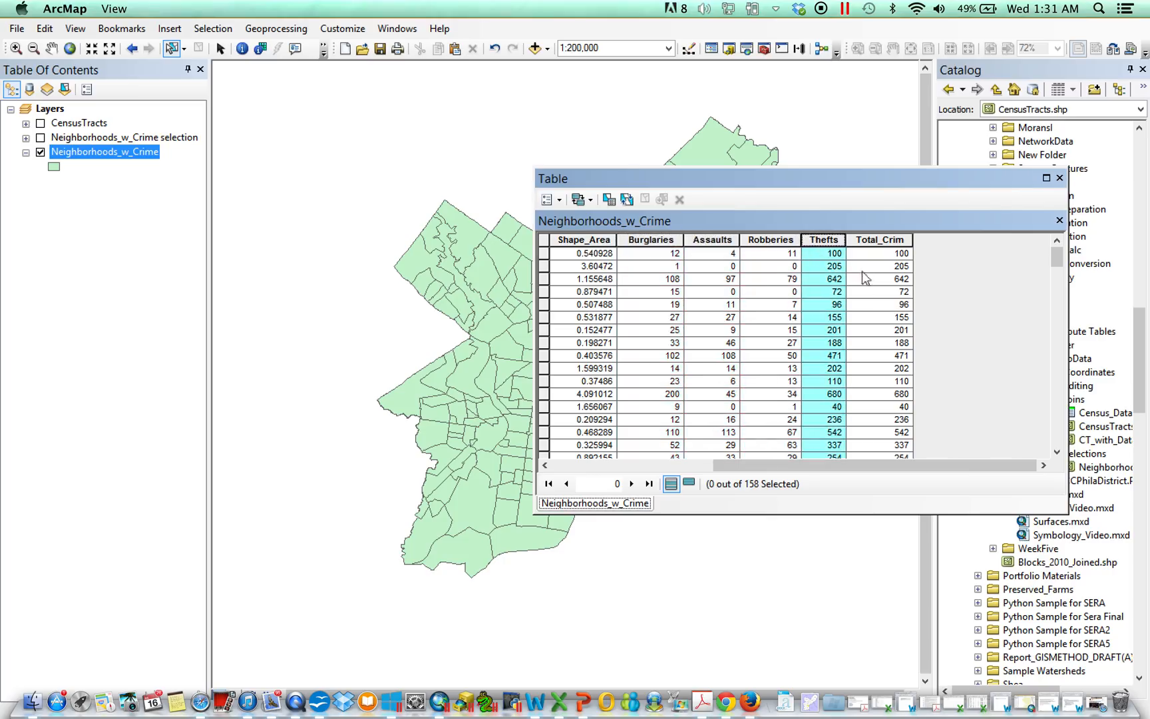
# Step: Close and reopen the Neighborhoods_w_Crime attribute table, then open Select By Attributes from the table options
pyautogui.click(1060, 177)
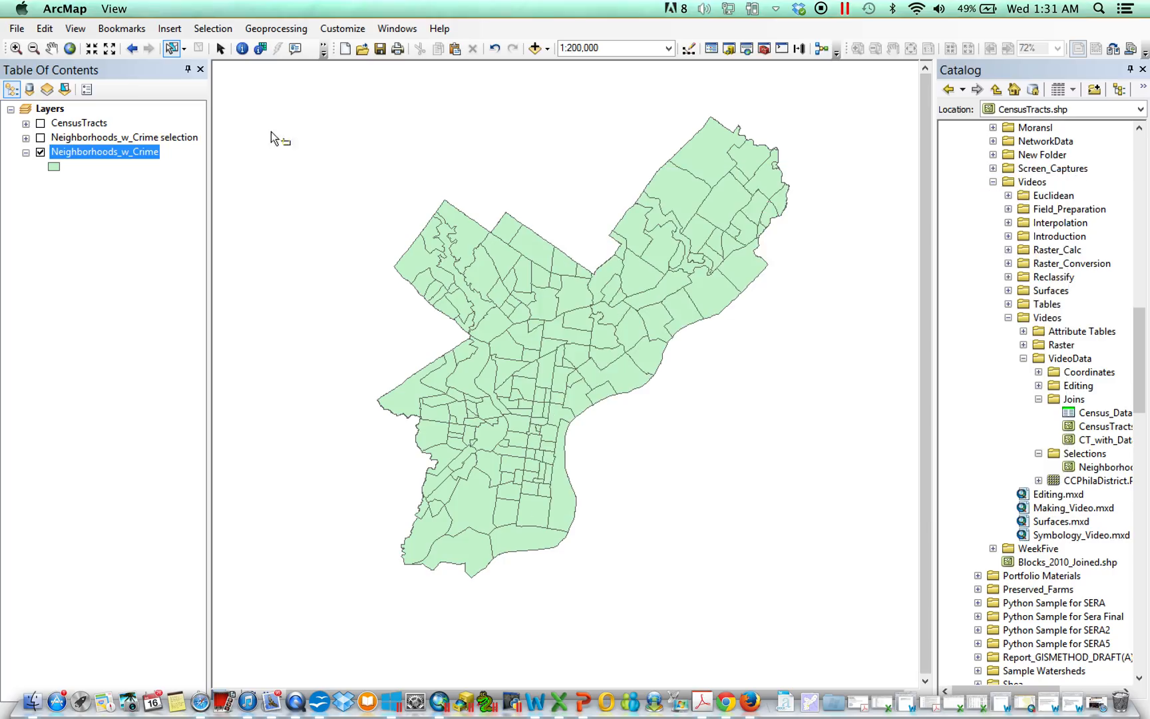
pyautogui.rightClick(141, 153)
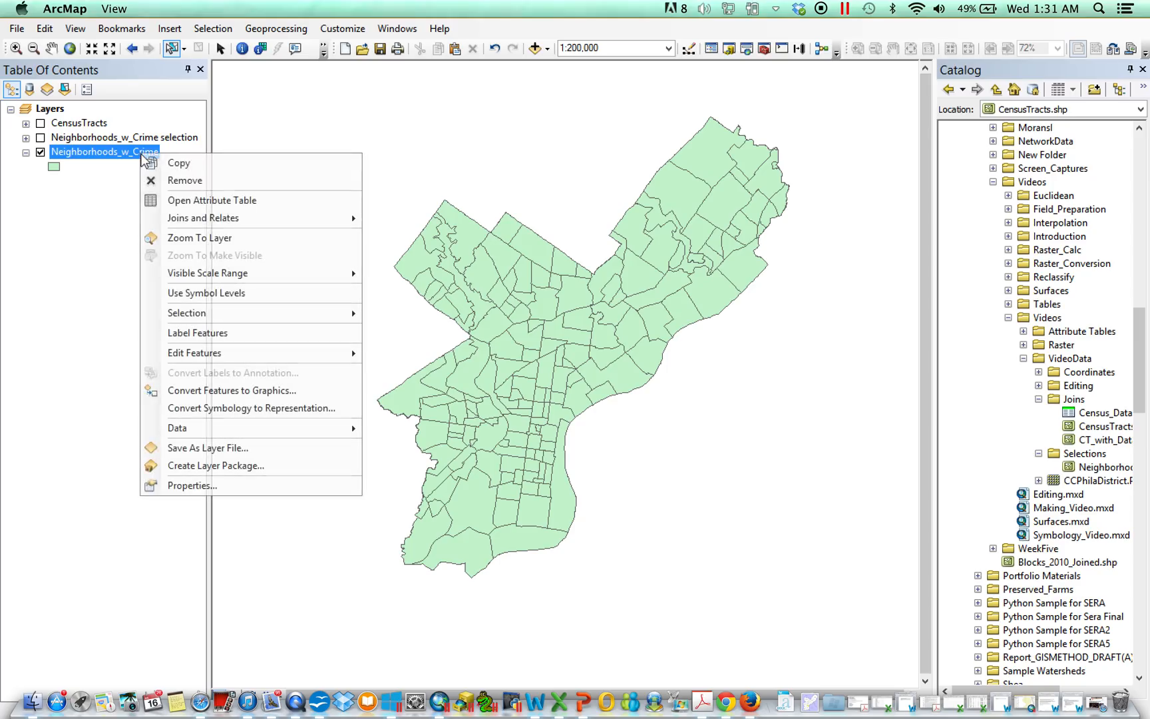
pyautogui.click(210, 200)
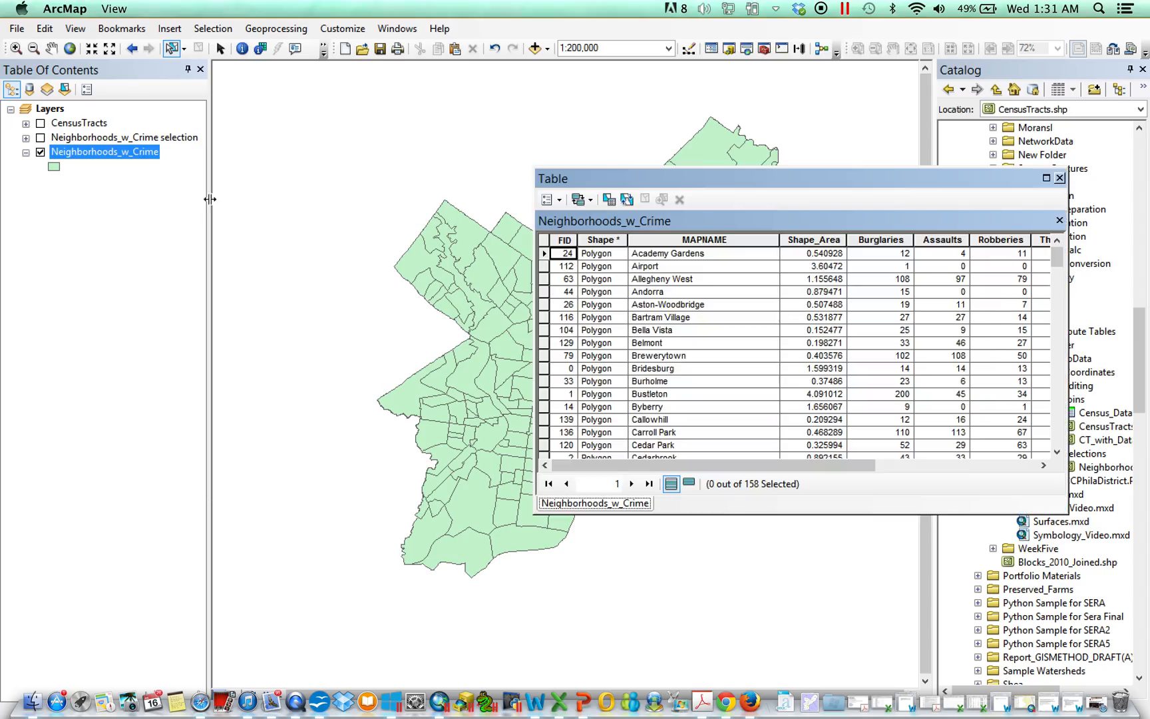
pyautogui.click(560, 200)
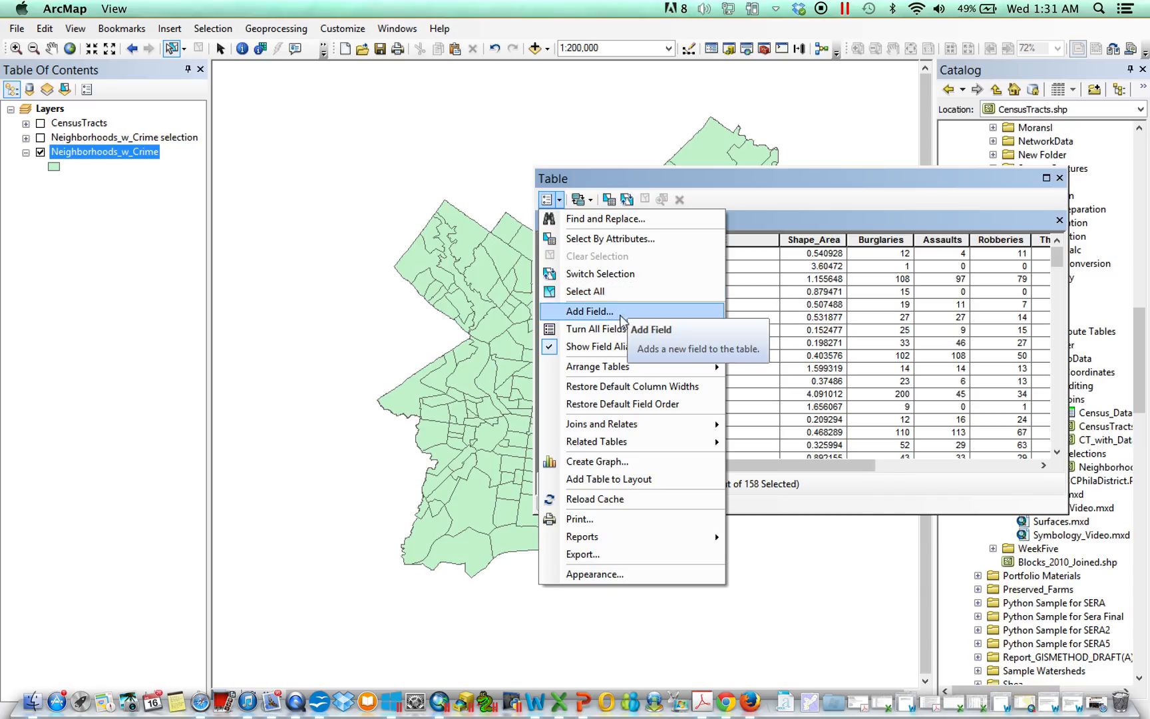
pyautogui.click(629, 239)
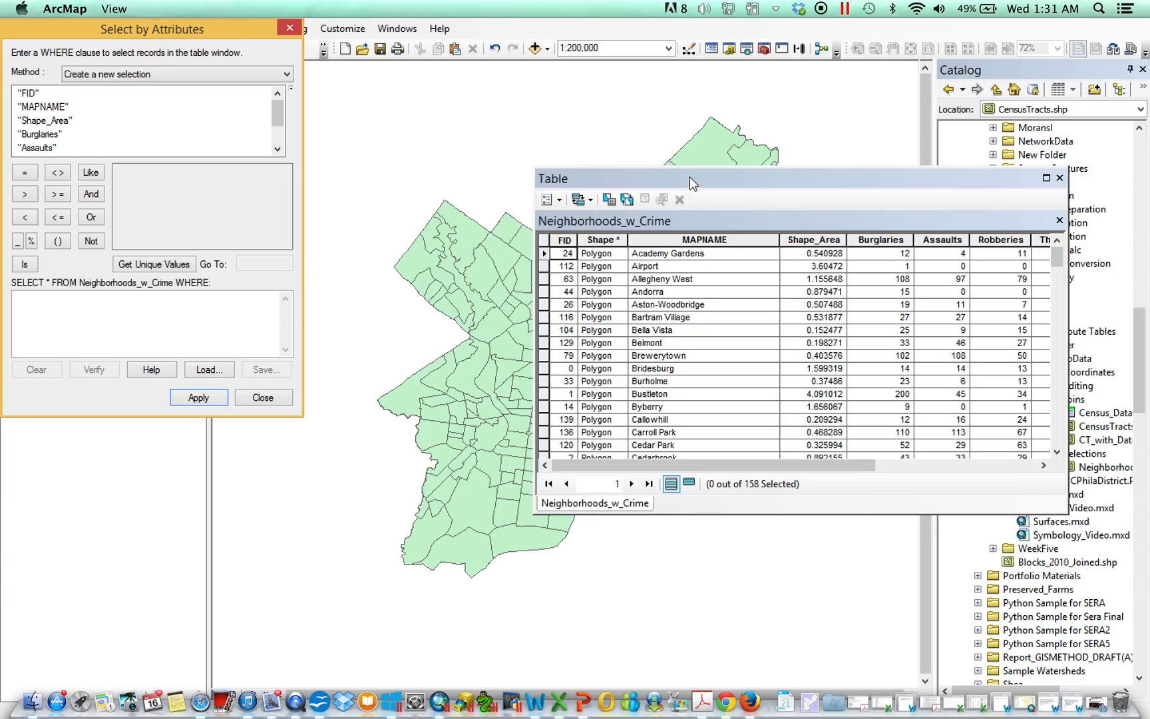
# Step: Move the table window aside and select records where "MAPNAME" = 'Academy Gardens' using unique values
pyautogui.moveTo(689, 176); pyautogui.dragTo(747, 230)
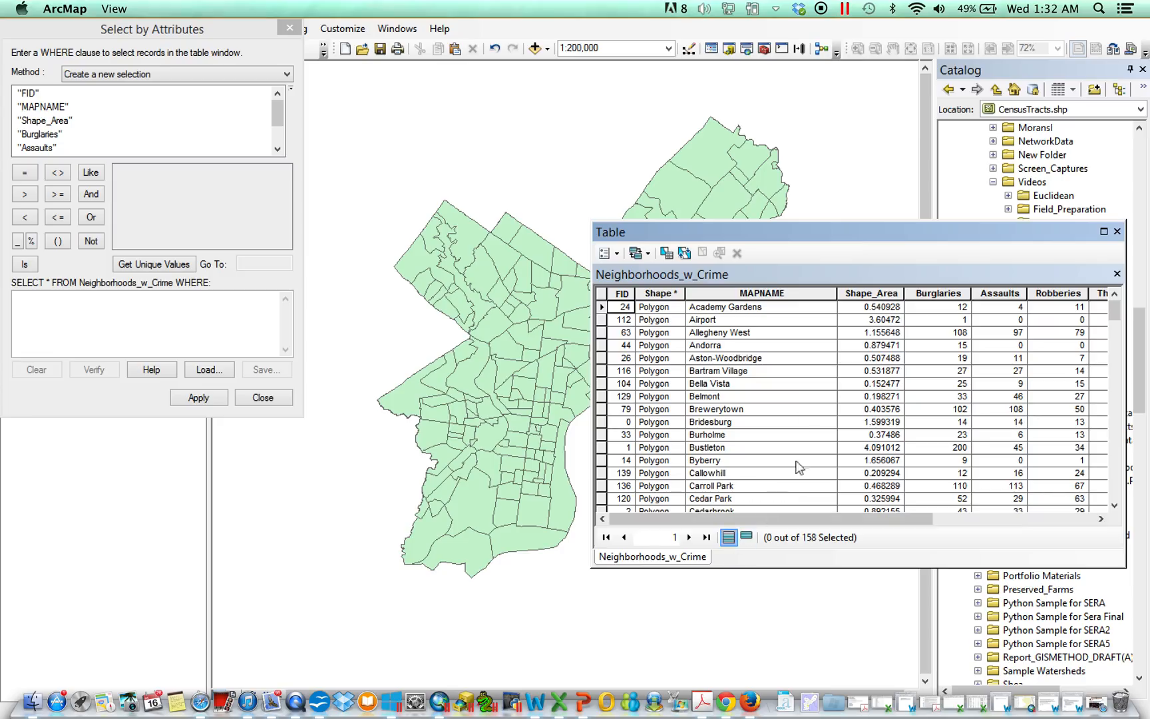
pyautogui.click(95, 101)
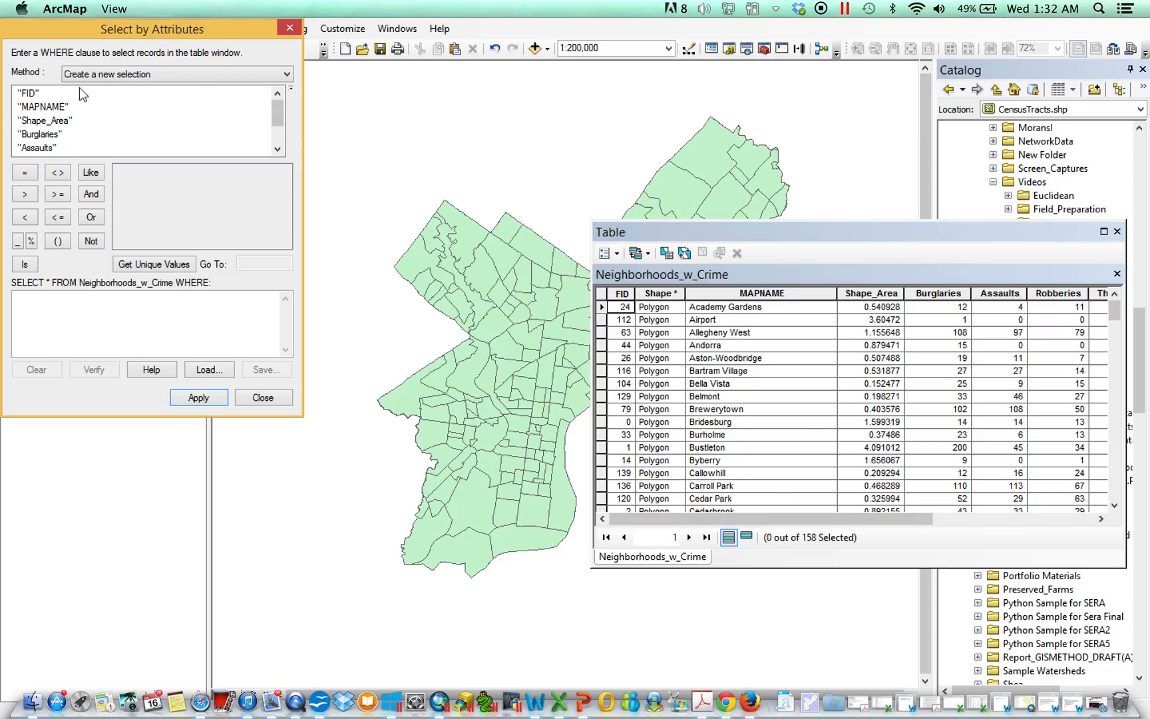
pyautogui.doubleClick(40, 106)
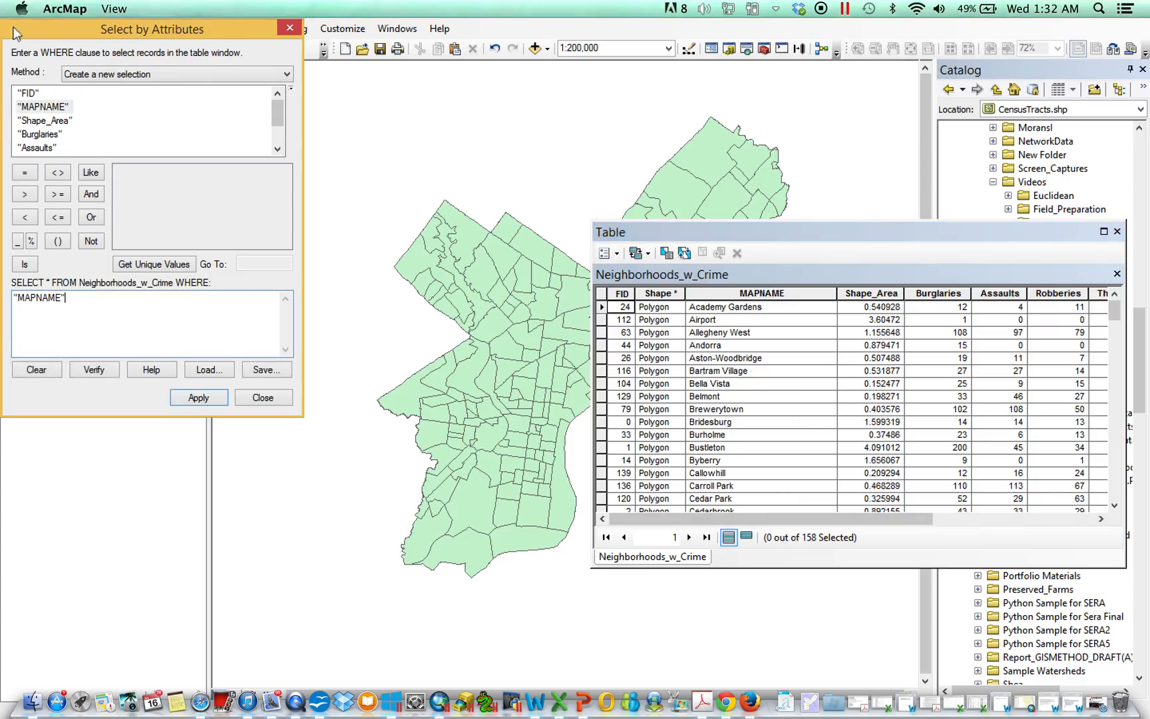
pyautogui.click(25, 173)
pyautogui.click(141, 264)
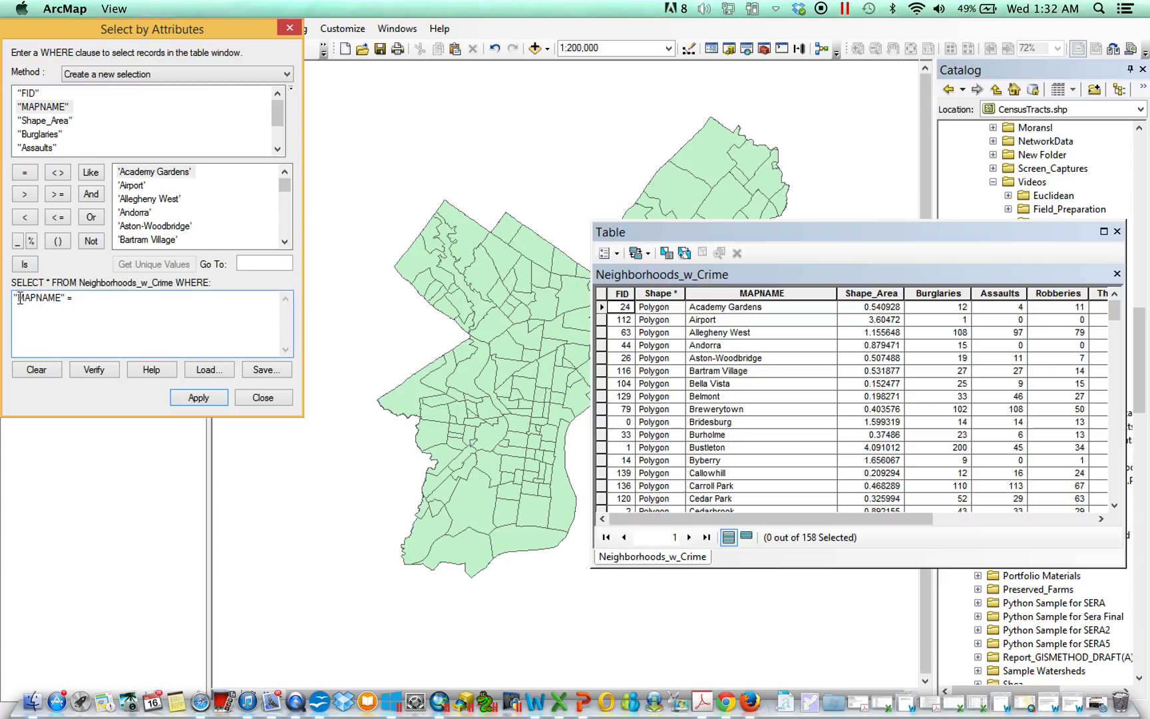
pyautogui.moveTo(58, 297); pyautogui.dragTo(64, 298)
pyautogui.click(62, 297)
pyautogui.click(67, 298)
pyautogui.doubleClick(164, 174)
pyautogui.click(198, 398)
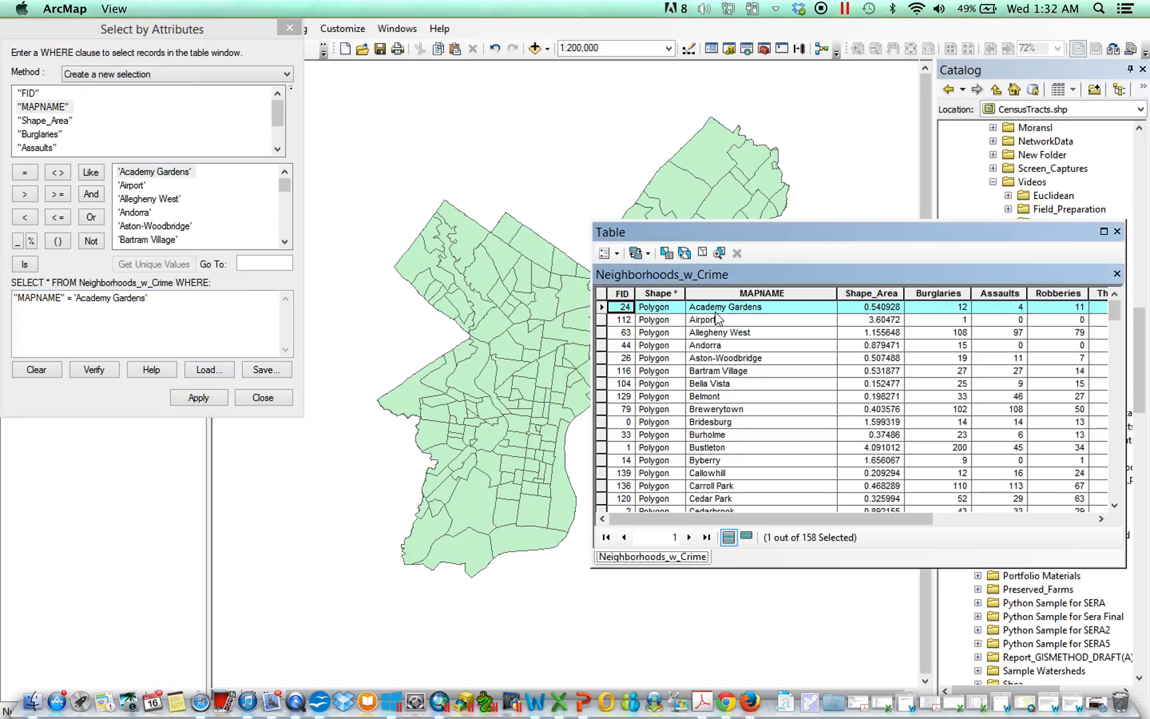
# Step: Extend the query with OR "MAPNAME" = 'Airport' and apply it
pyautogui.click(215, 314)
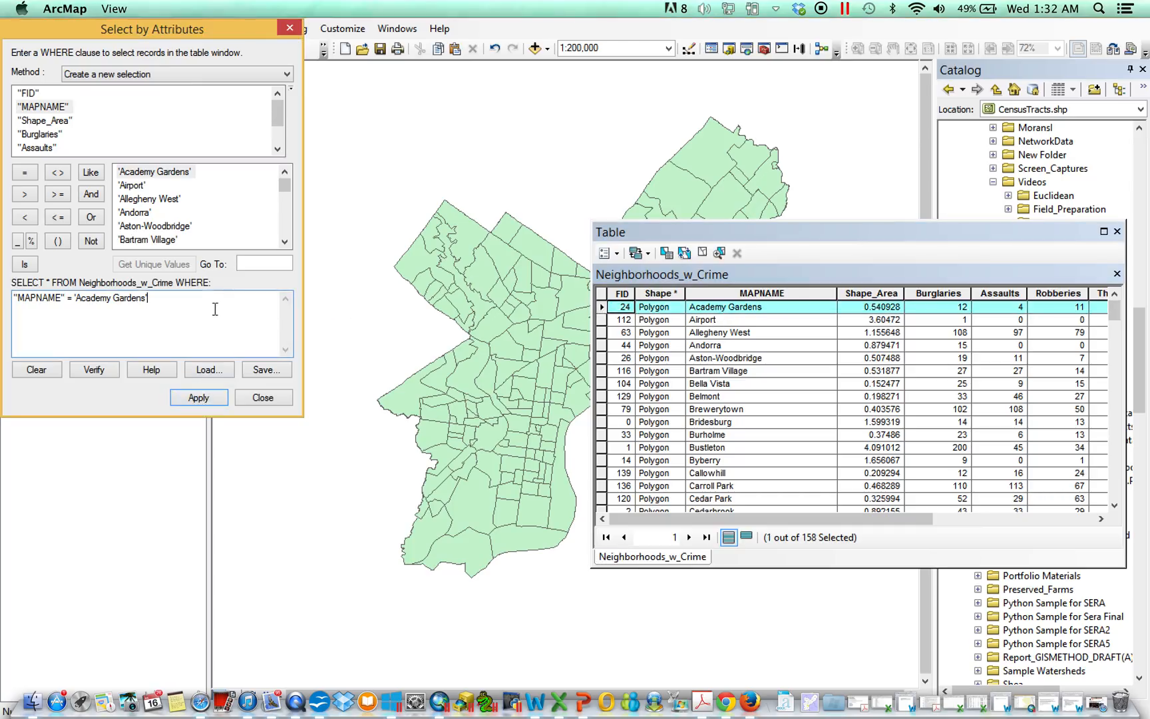
pyautogui.click(97, 214)
pyautogui.click(136, 190)
pyautogui.doubleClick(136, 188)
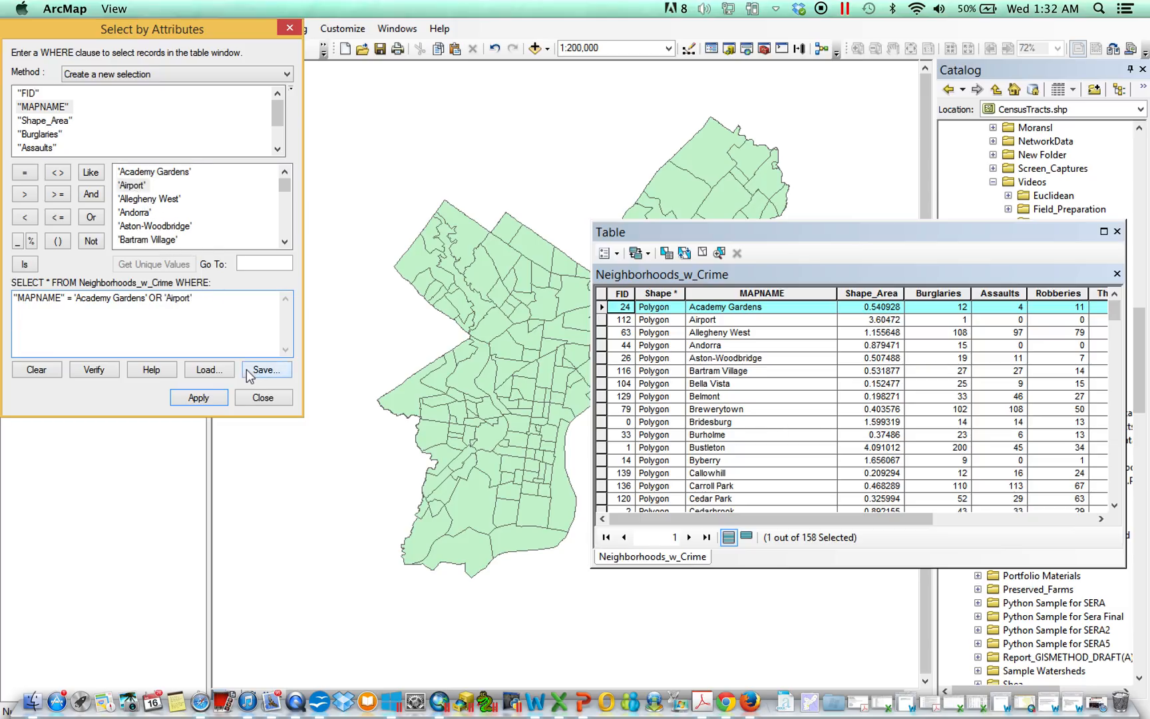
pyautogui.click(221, 398)
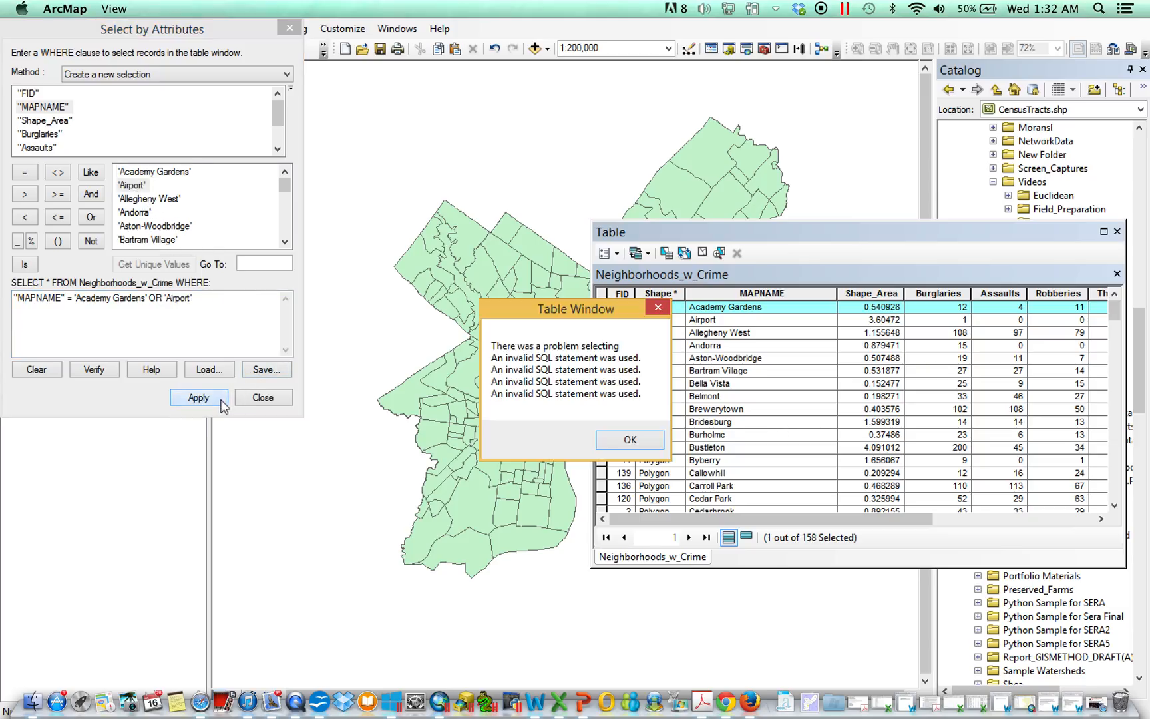
pyautogui.click(626, 444)
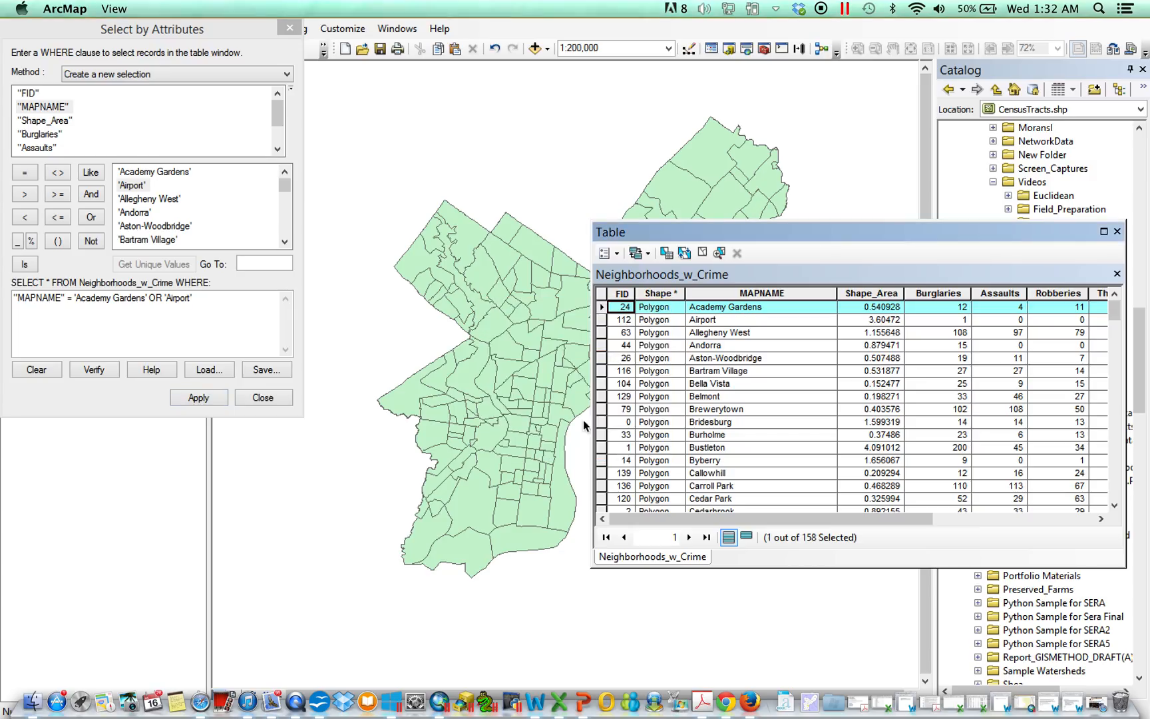
pyautogui.click(169, 297)
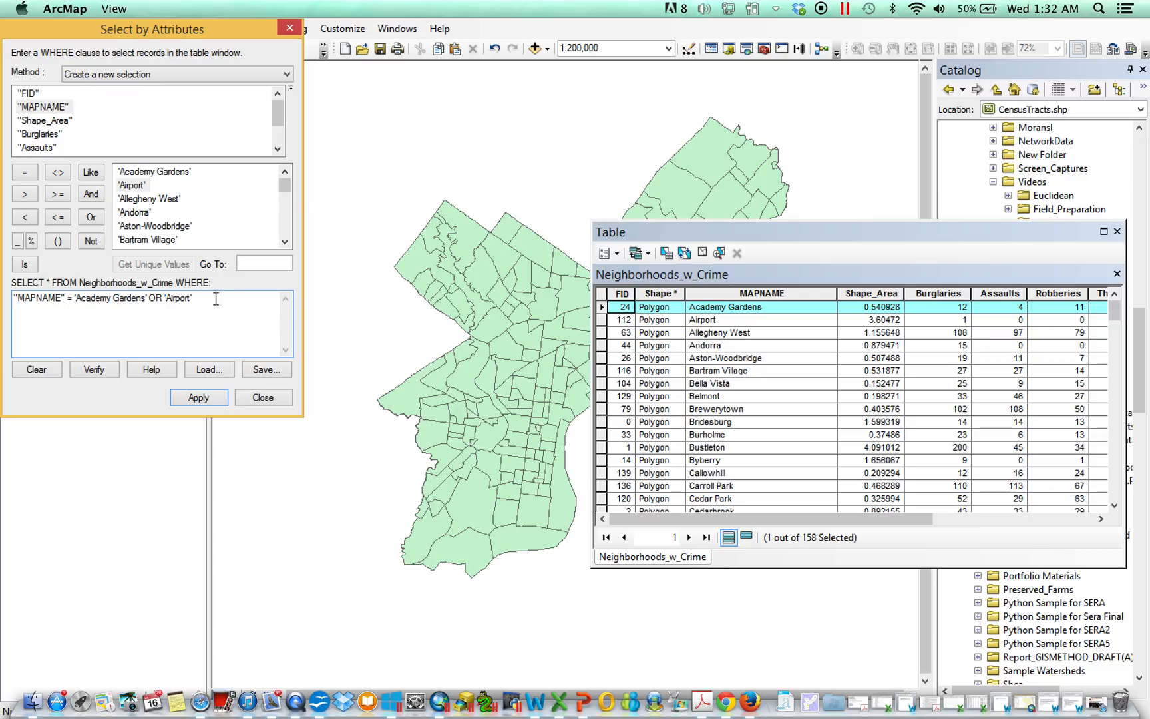
pyautogui.doubleClick(42, 106)
pyautogui.click(24, 173)
pyautogui.click(214, 400)
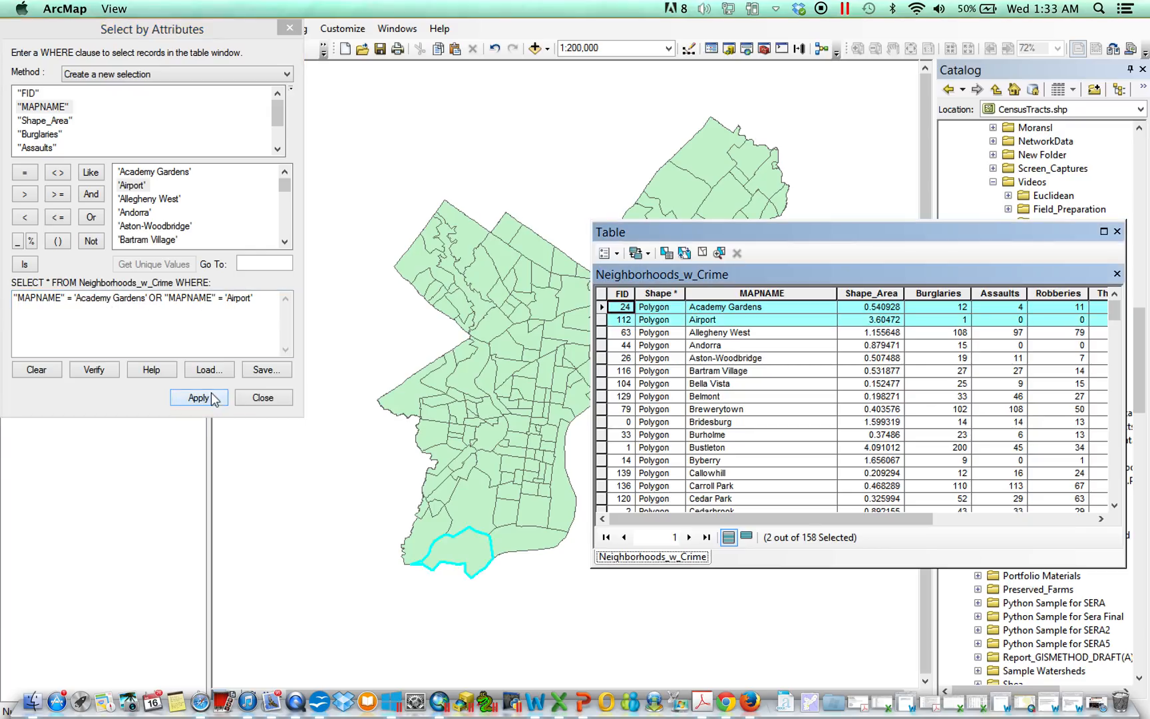
# Step: Replace OR with AND in the query and apply it
pyautogui.click(162, 301)
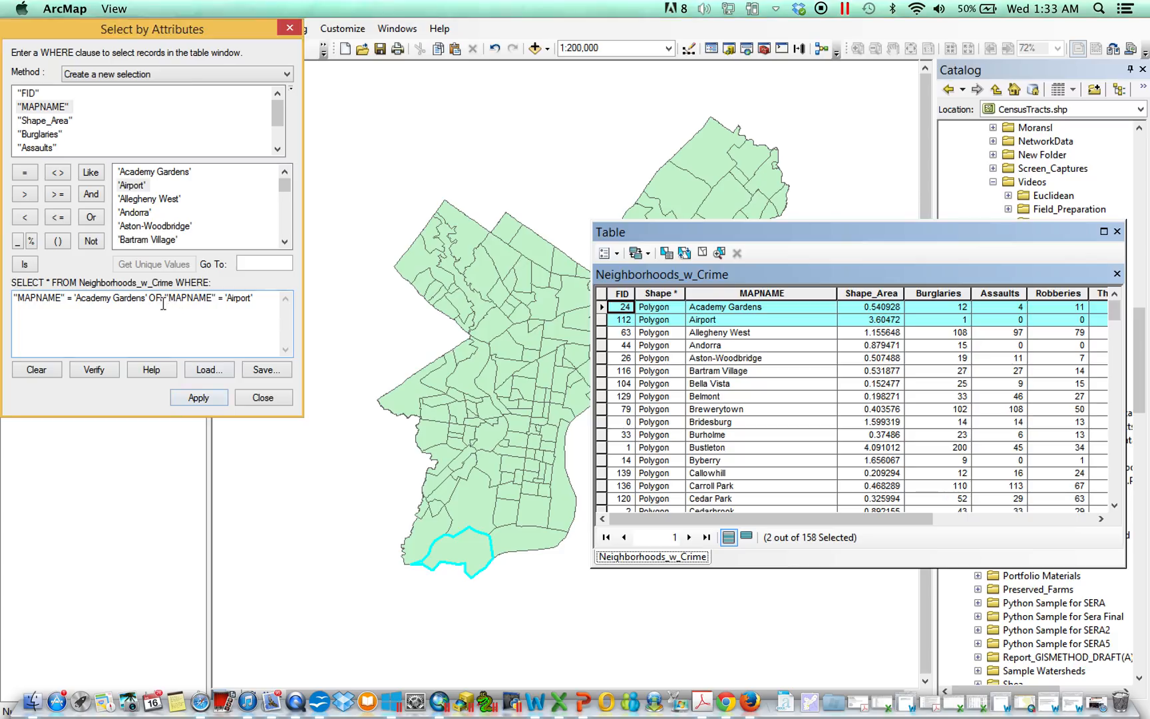
pyautogui.press('BackSpace')
pyautogui.press('BackSpace')
pyautogui.write('AND')
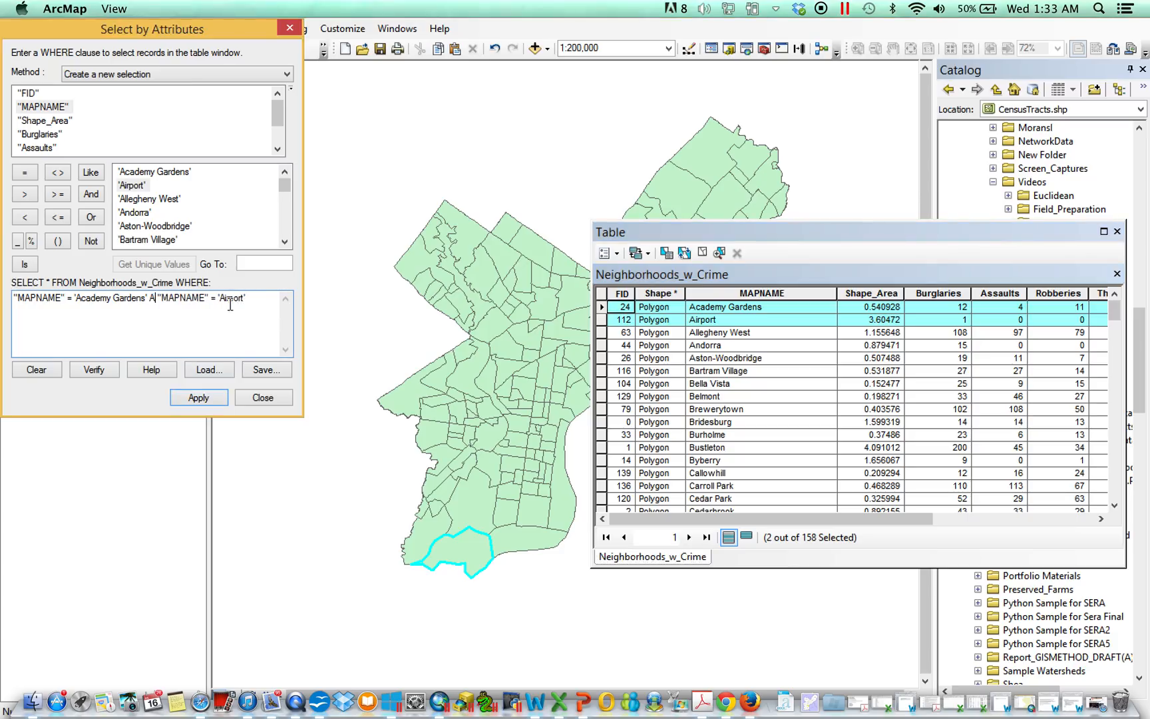
pyautogui.click(199, 398)
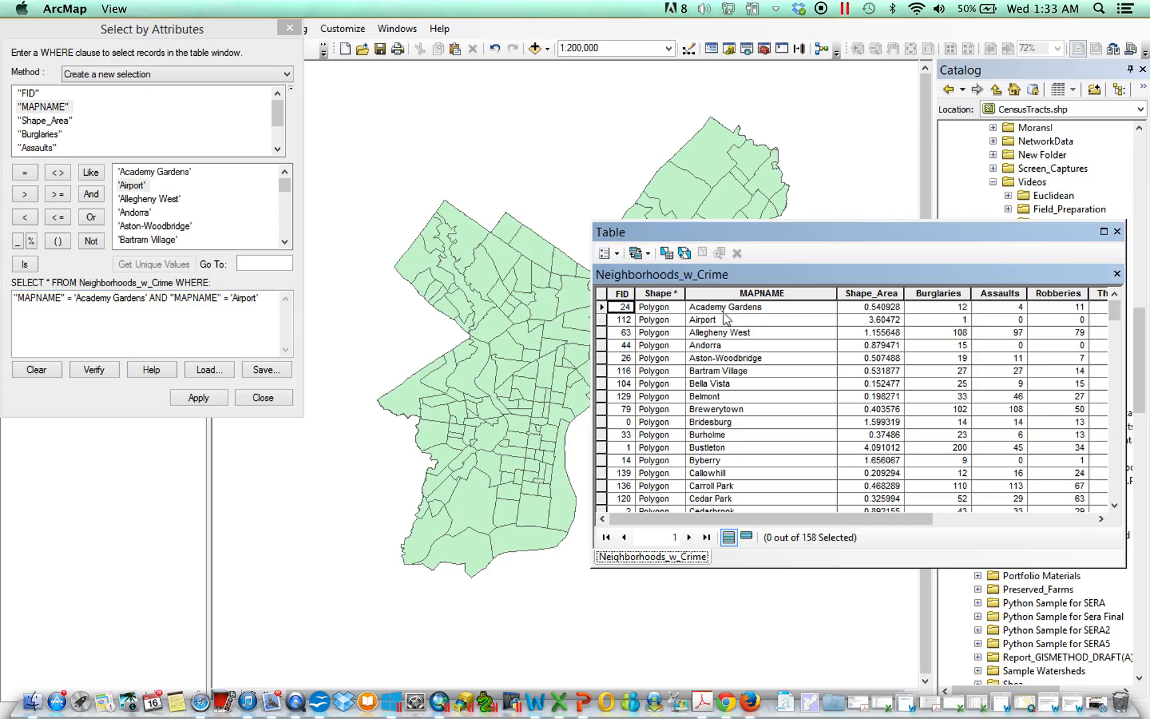
# Step: Switch the query operator back to OR and reapply it
pyautogui.doubleClick(160, 298)
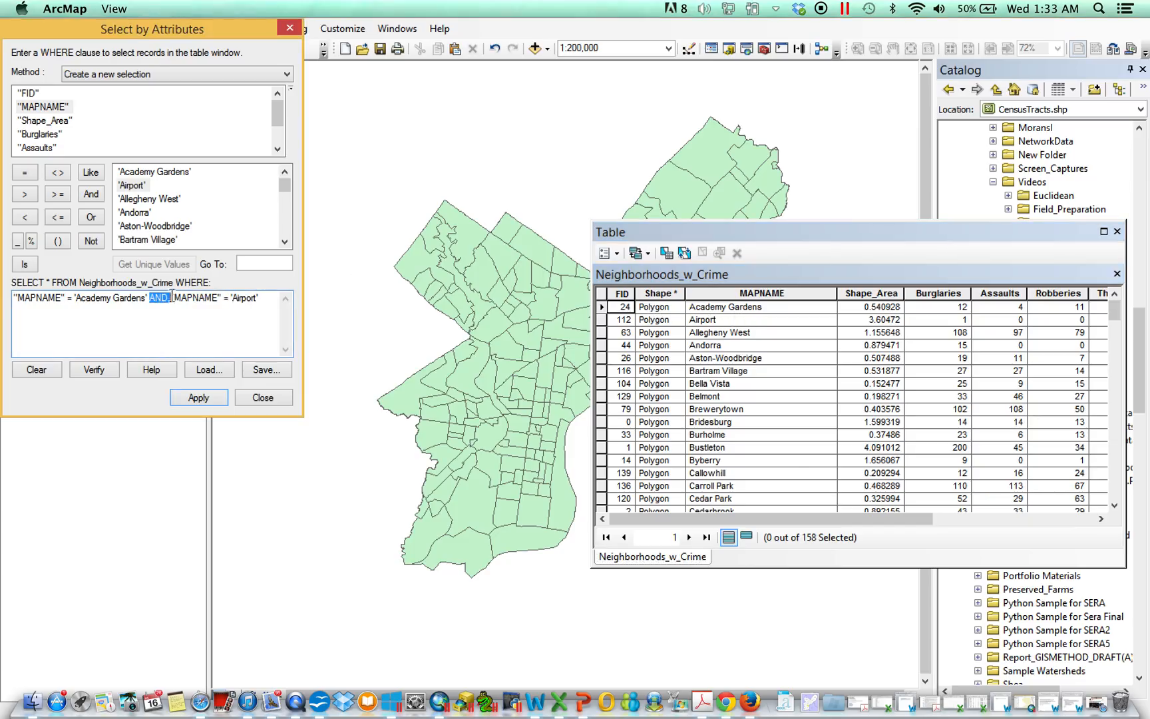
pyautogui.press('BackSpace')
pyautogui.write('OR')
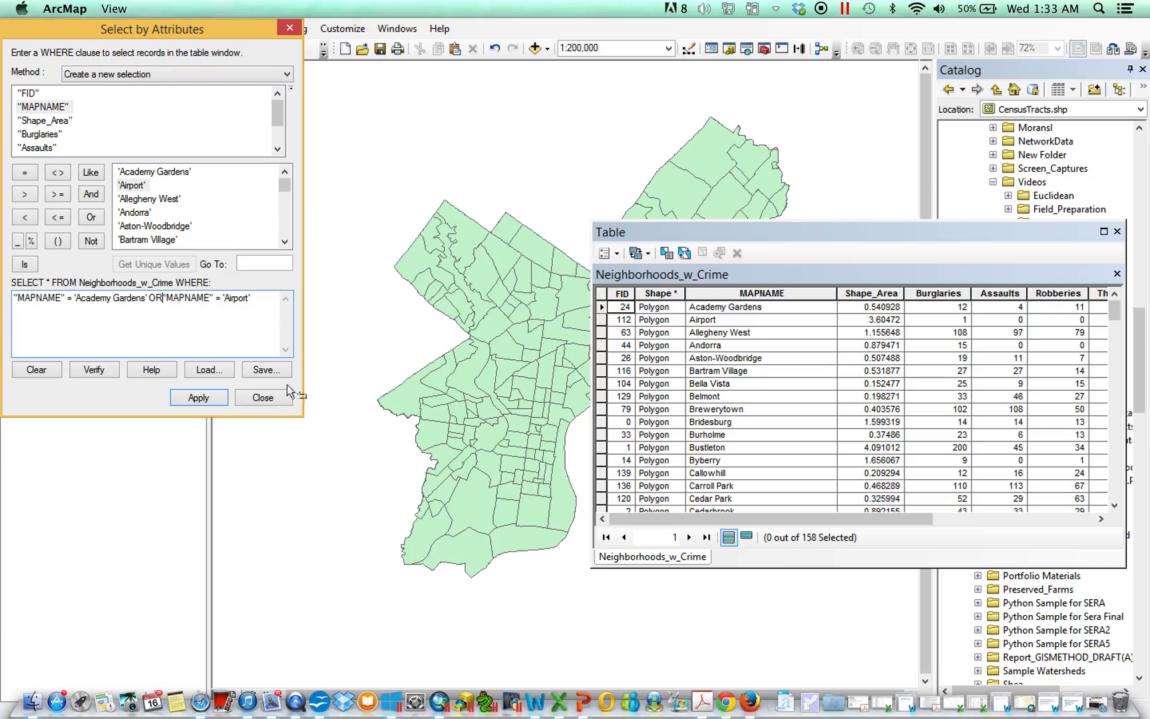
pyautogui.click(225, 399)
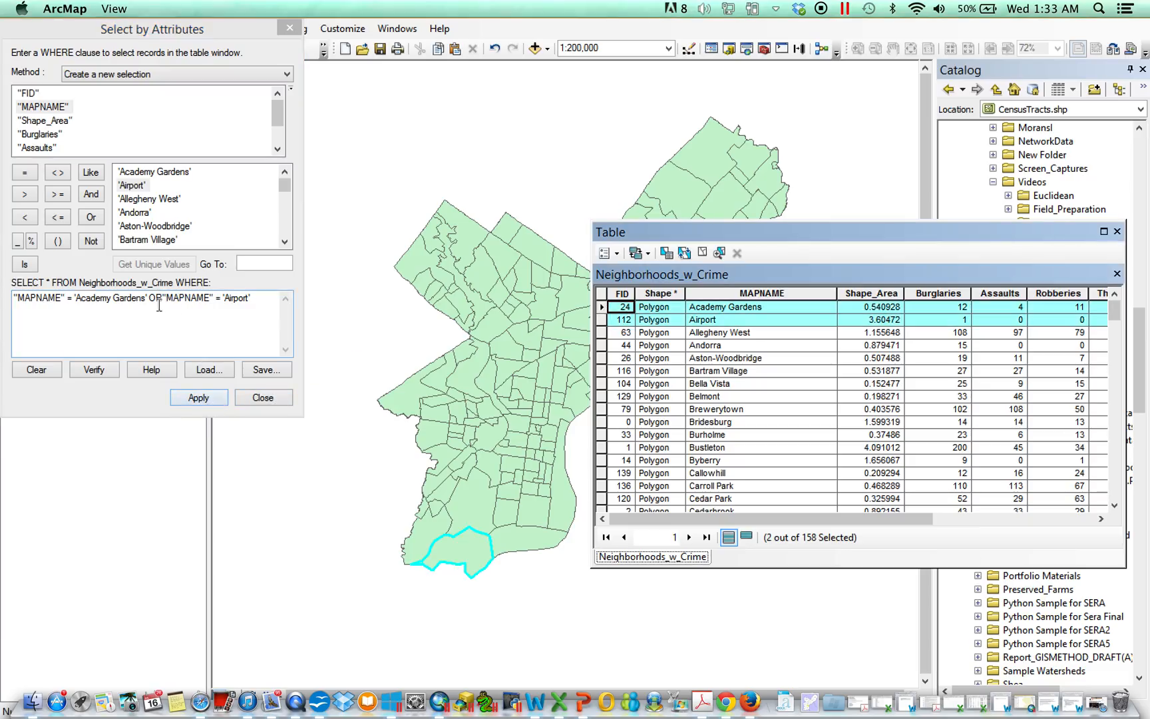
# Step: Replace the second condition with AND "Total_Crim" >= 100 and apply the query
pyautogui.moveTo(150, 299); pyautogui.dragTo(213, 299)
pyautogui.write('AND')
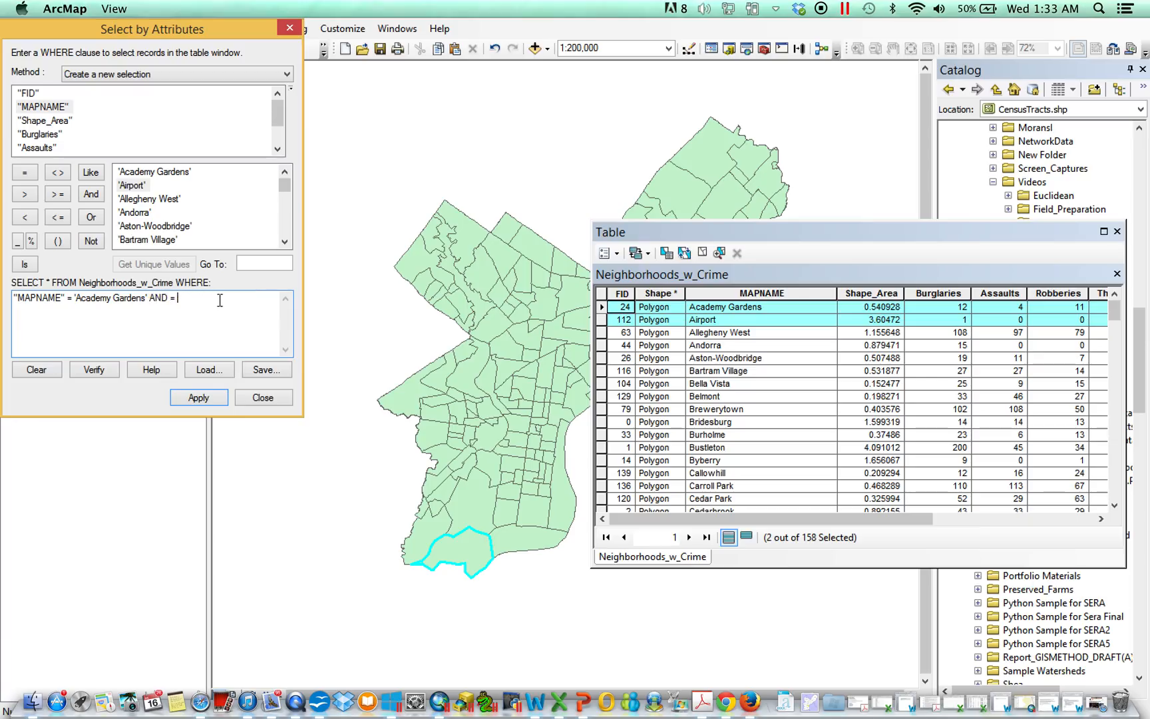
pyautogui.press('BackSpace')
pyautogui.press('BackSpace')
pyautogui.press('BackSpace')
pyautogui.scroll(-1, 275, 115)
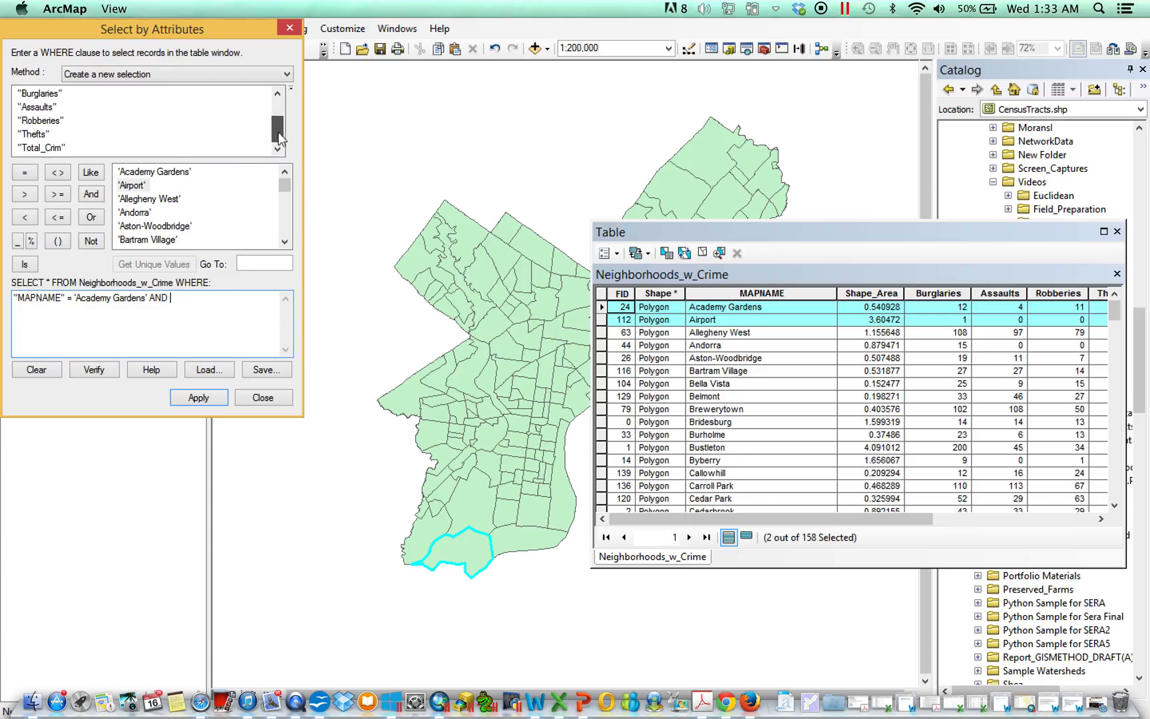
pyautogui.doubleClick(48, 148)
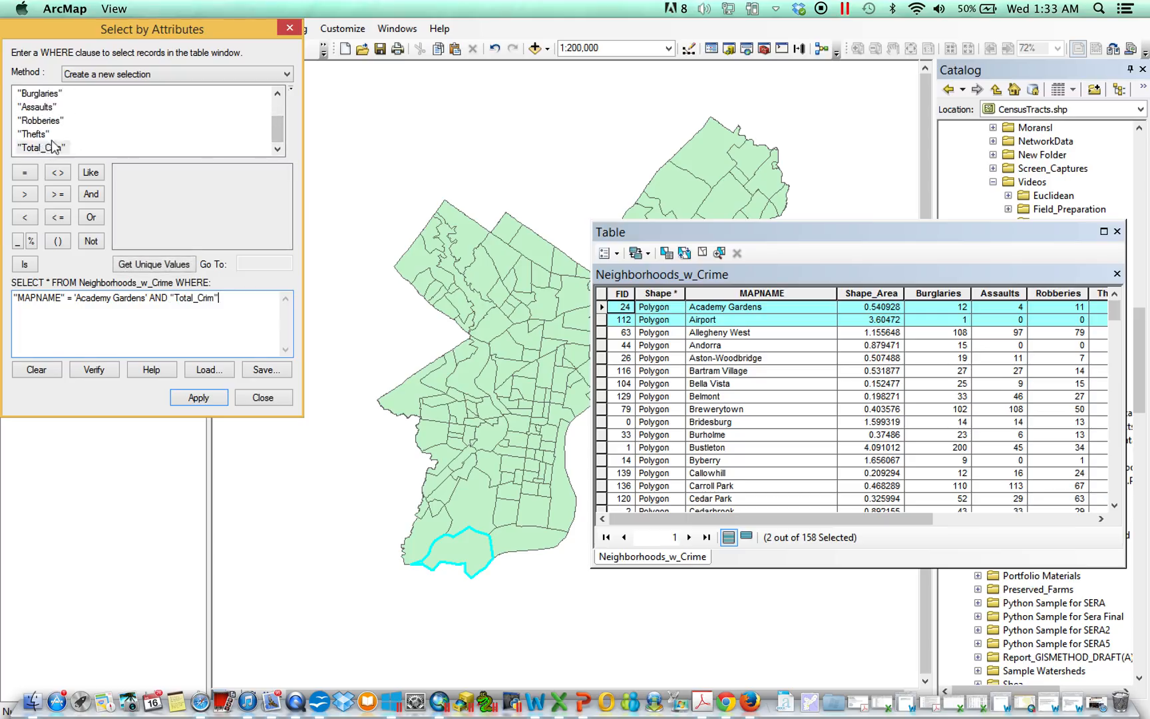
pyautogui.click(61, 198)
pyautogui.click(213, 394)
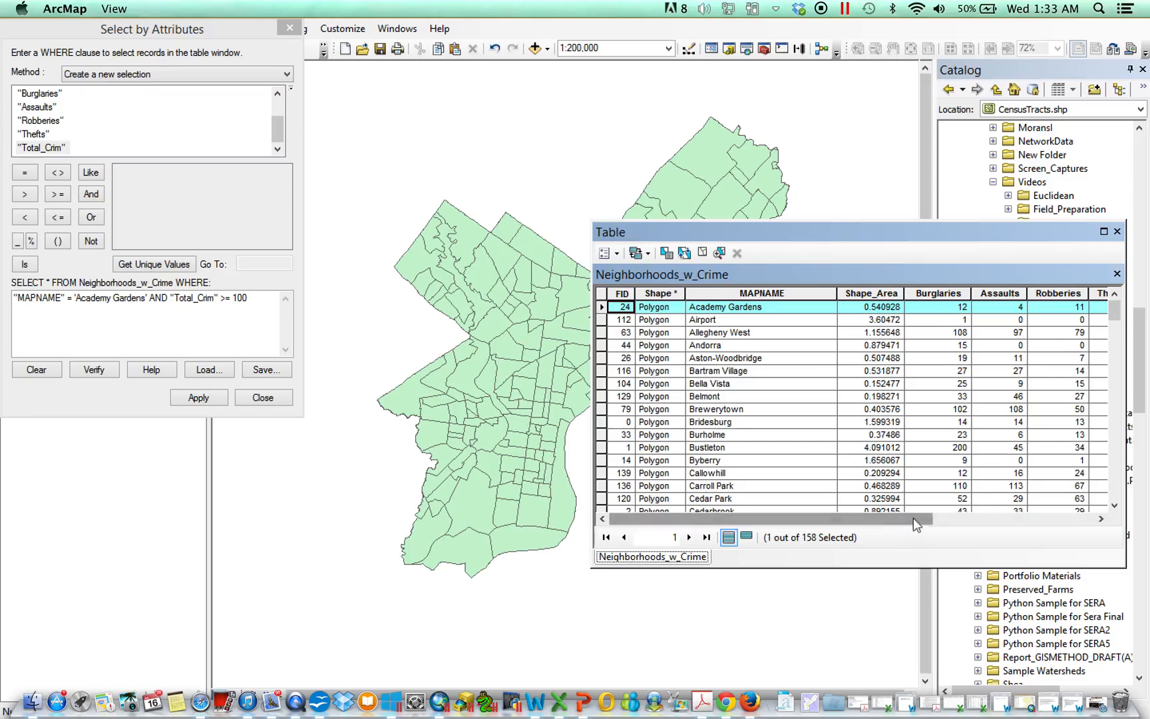
pyautogui.moveTo(914, 518); pyautogui.dragTo(1081, 526)
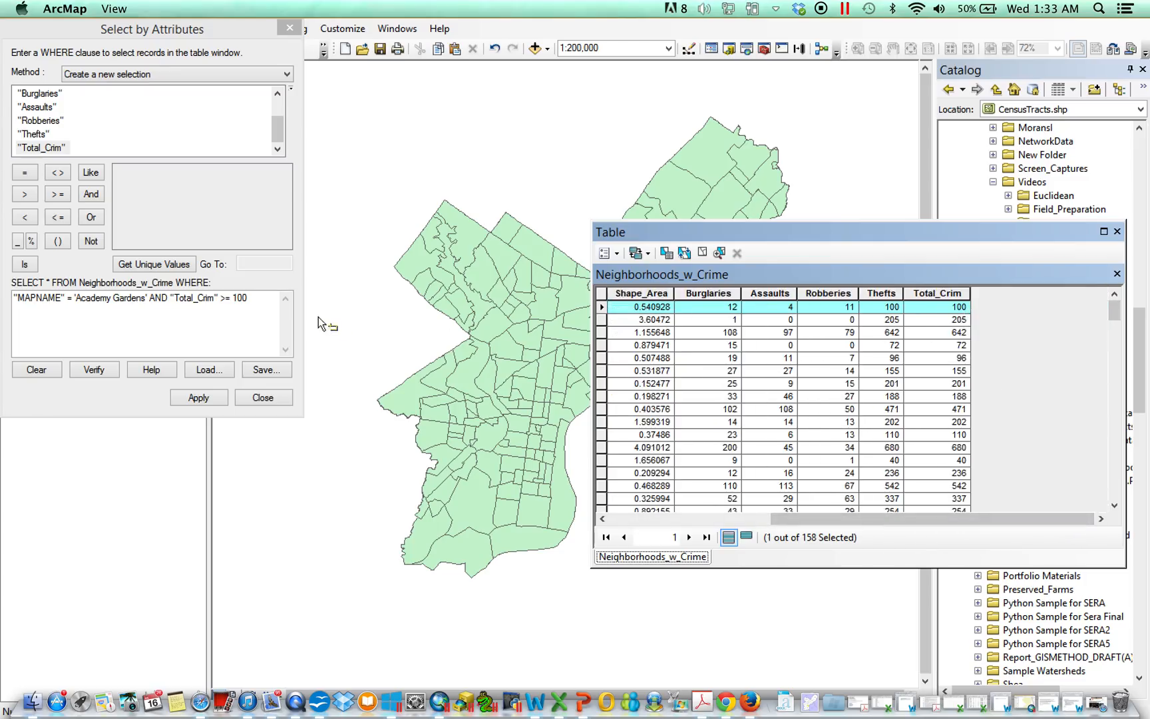
# Step: Set the Total_Crim threshold to 101 and reapply the query
pyautogui.click(256, 301)
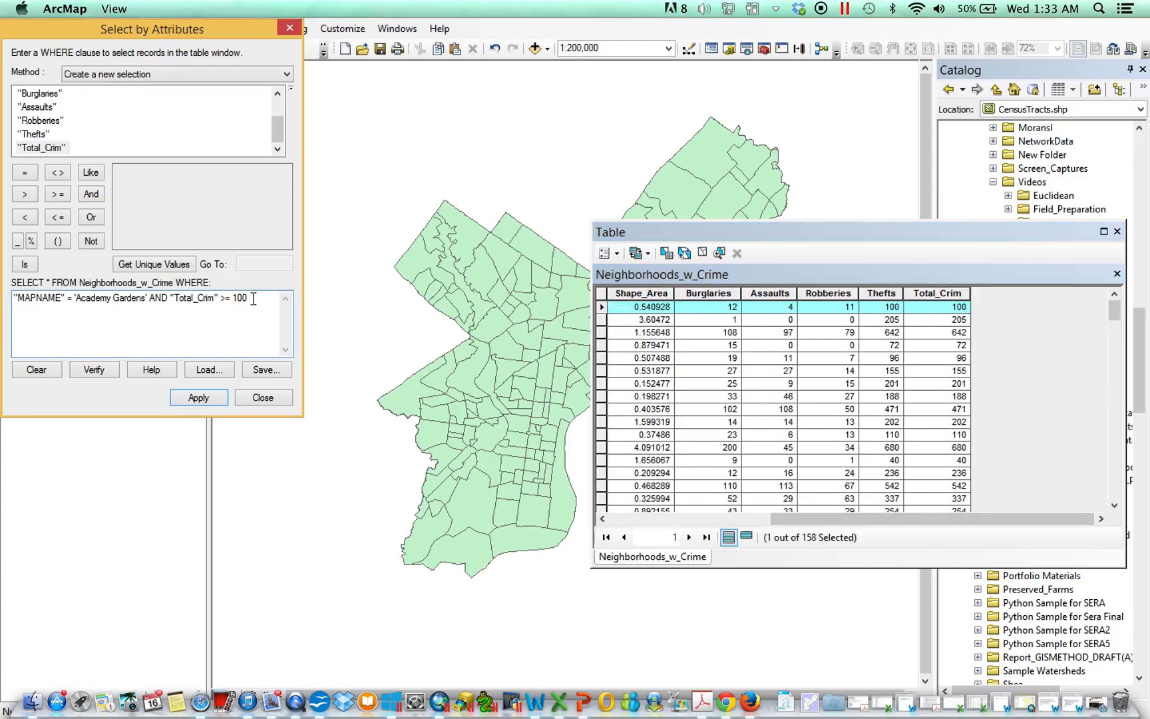
pyautogui.press('BackSpace')
pyautogui.press('BackSpace')
pyautogui.press('BackSpace')
pyautogui.press('BackSpace')
pyautogui.write('101')
pyautogui.click(199, 397)
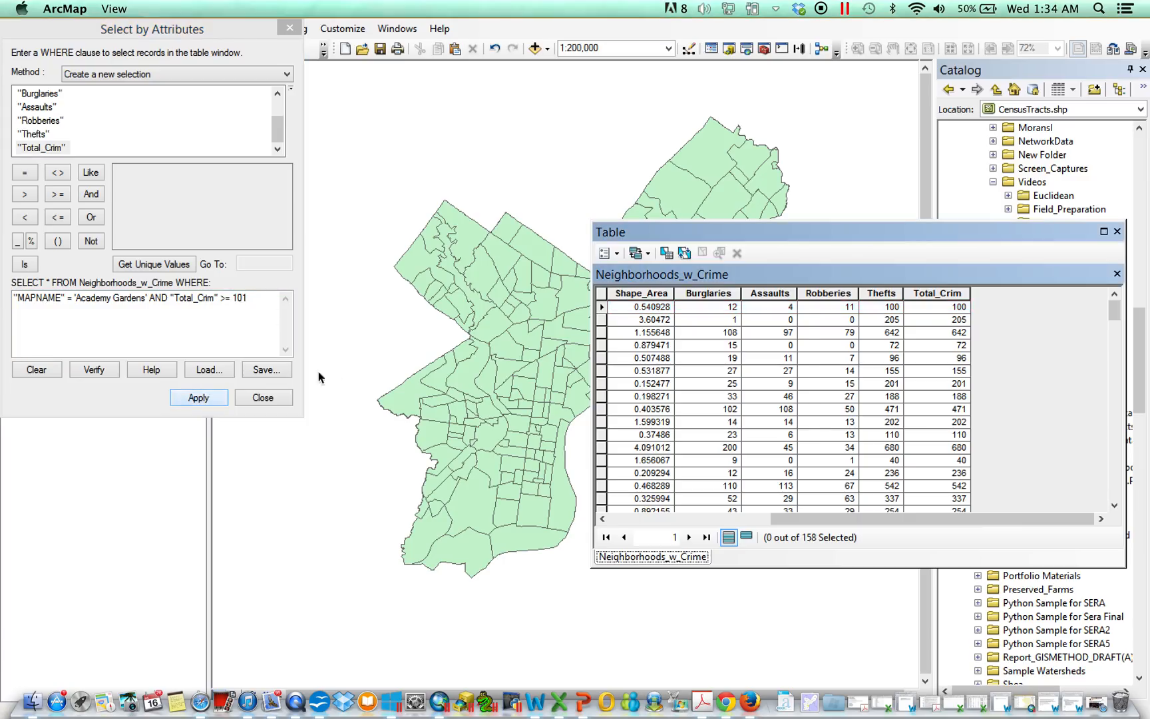
pyautogui.moveTo(930, 516); pyautogui.dragTo(841, 515)
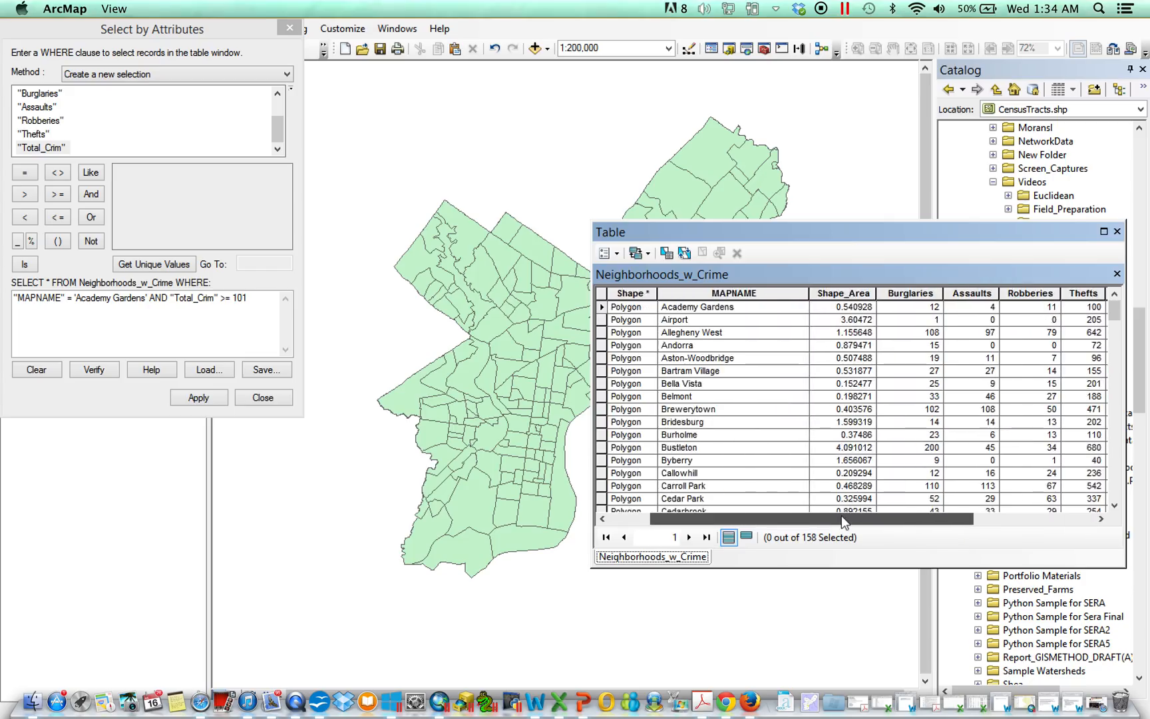
pyautogui.click(770, 307)
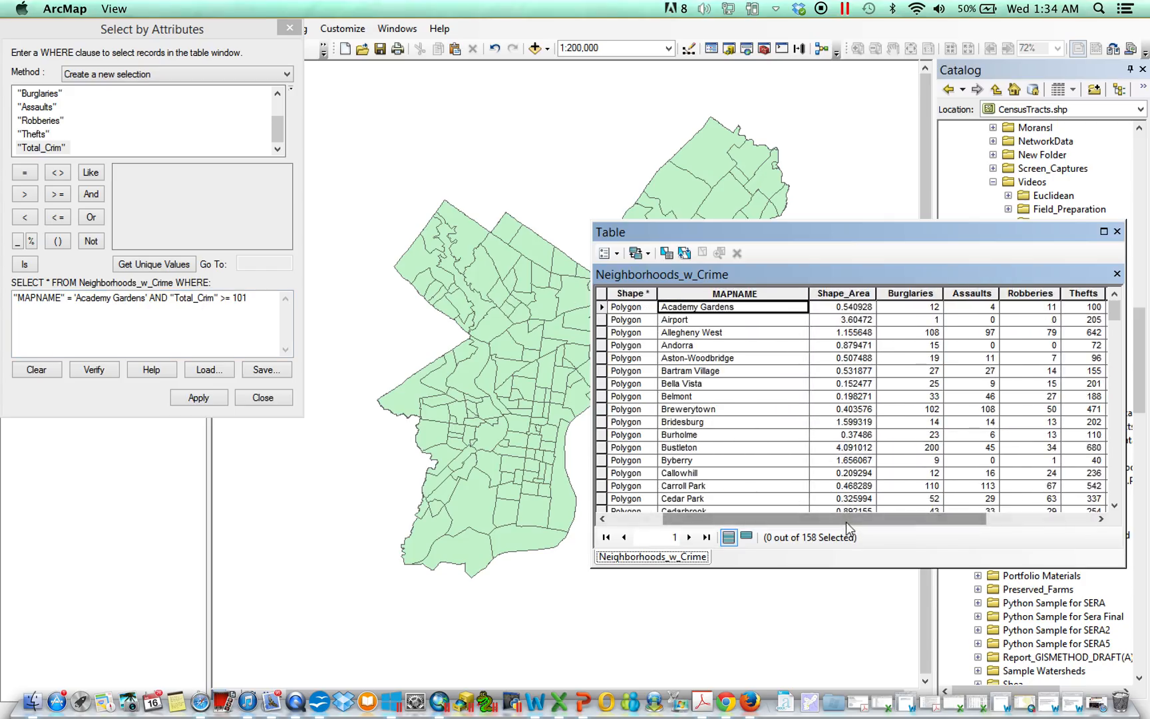
pyautogui.moveTo(845, 522); pyautogui.dragTo(953, 522)
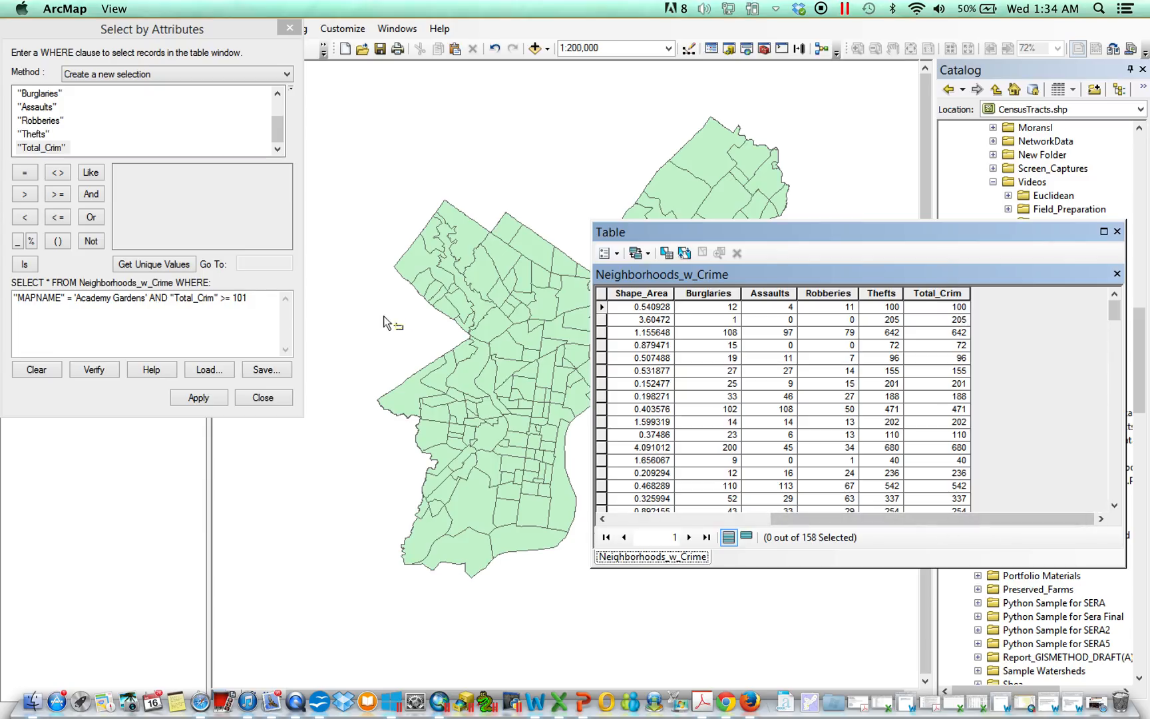
# Step: Clear the query, build "Total_Crim" = 642 and apply it
pyautogui.click(260, 300)
pyautogui.moveTo(260, 300); pyautogui.dragTo(8, 308)
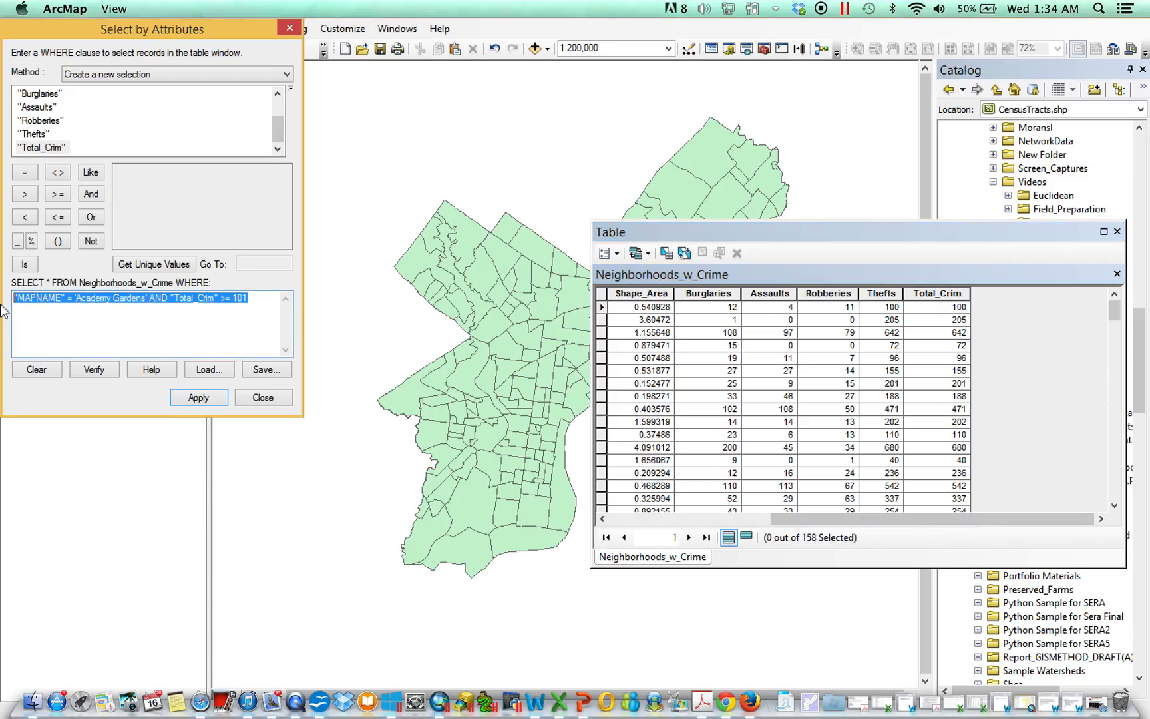
pyautogui.press('BackSpace')
pyautogui.doubleClick(41, 147)
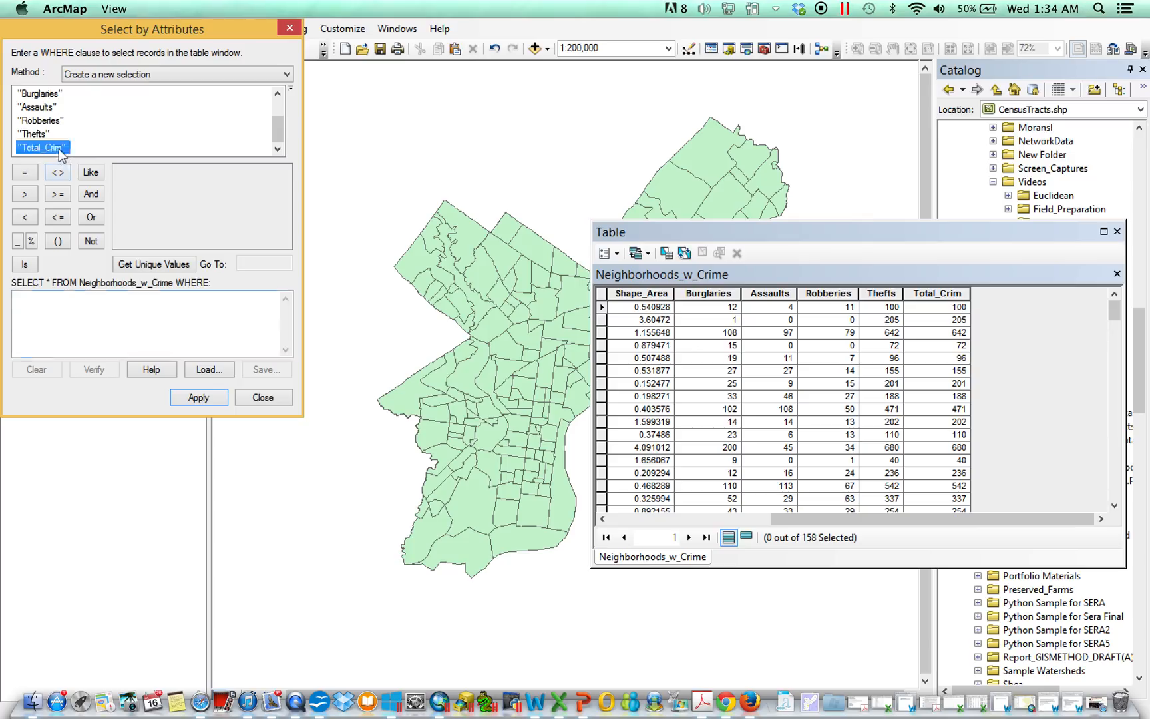
pyautogui.click(24, 173)
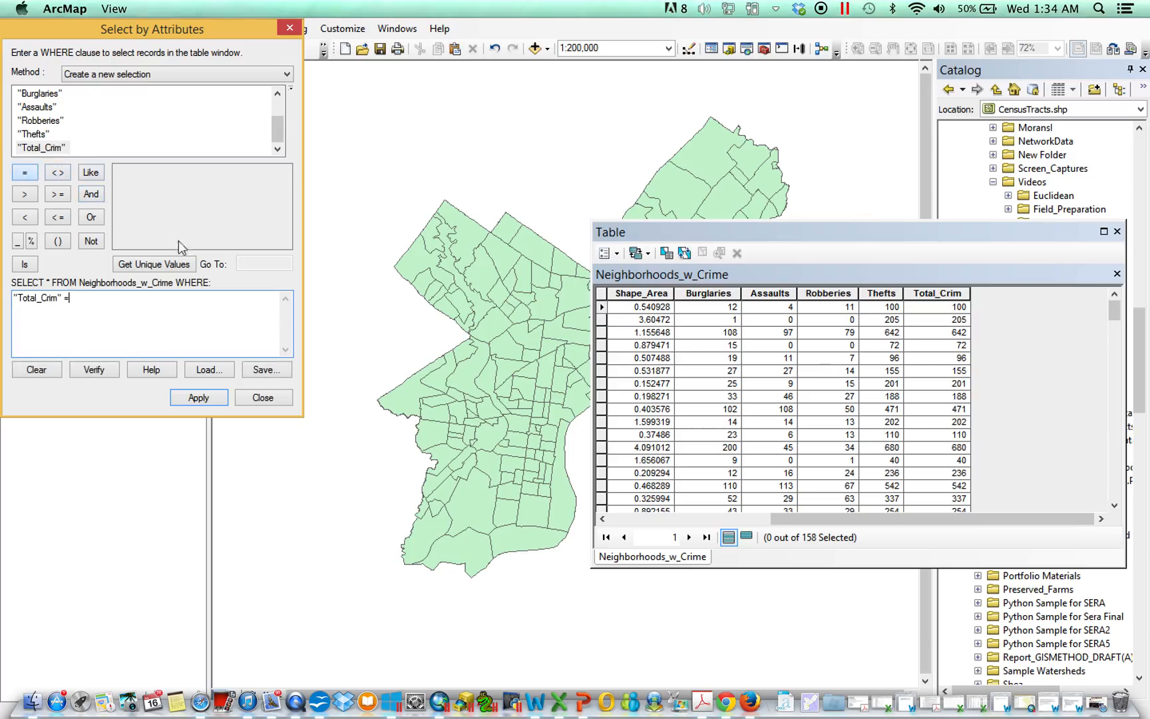
pyautogui.write('642')
pyautogui.click(213, 398)
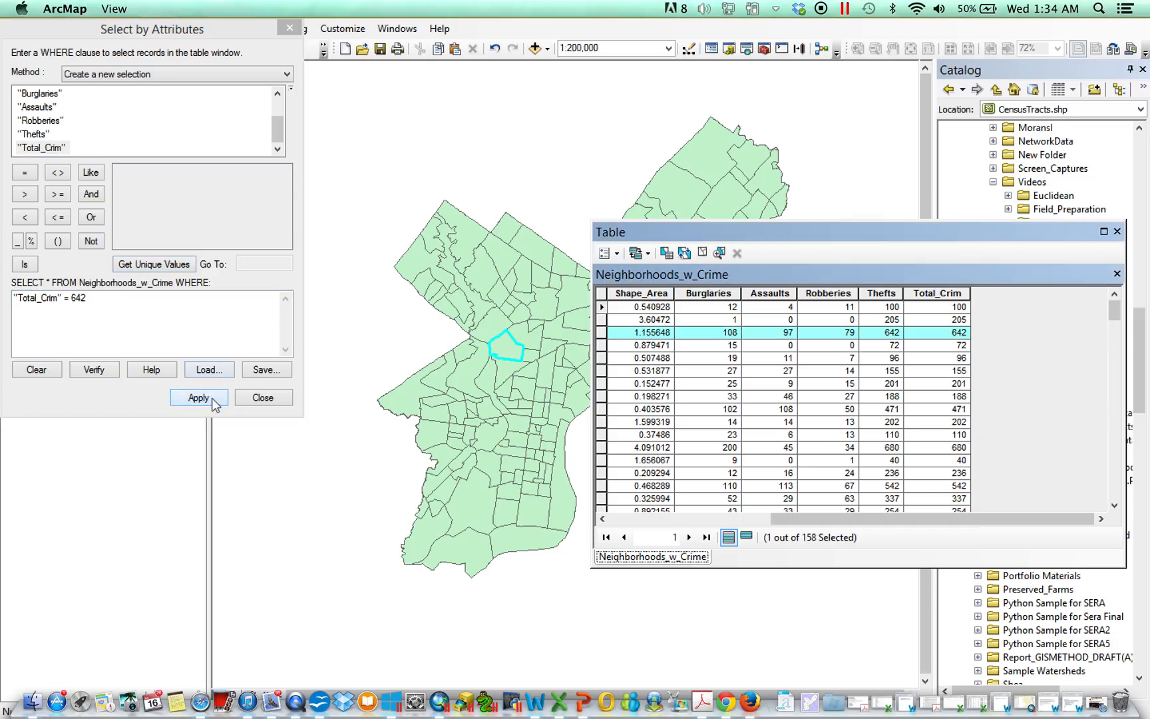
# Step: Change the condition to "Total_Crim" > 642 and apply the query
pyautogui.click(132, 306)
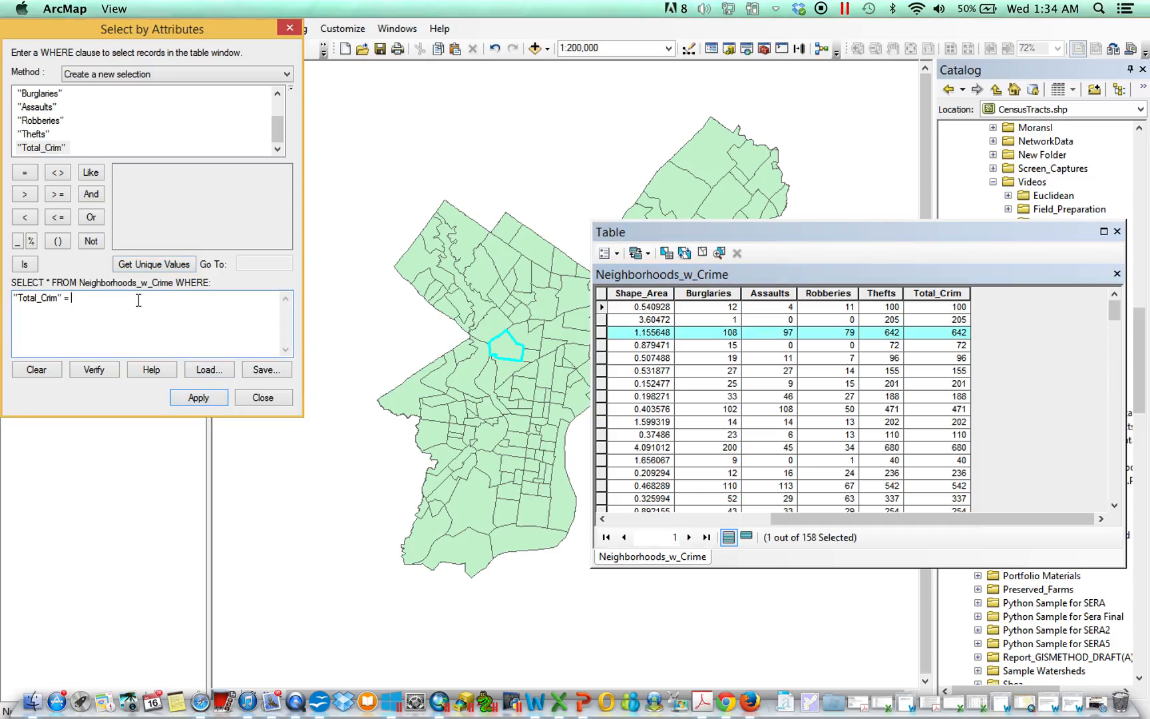
pyautogui.click(27, 195)
pyautogui.write('642')
pyautogui.click(209, 397)
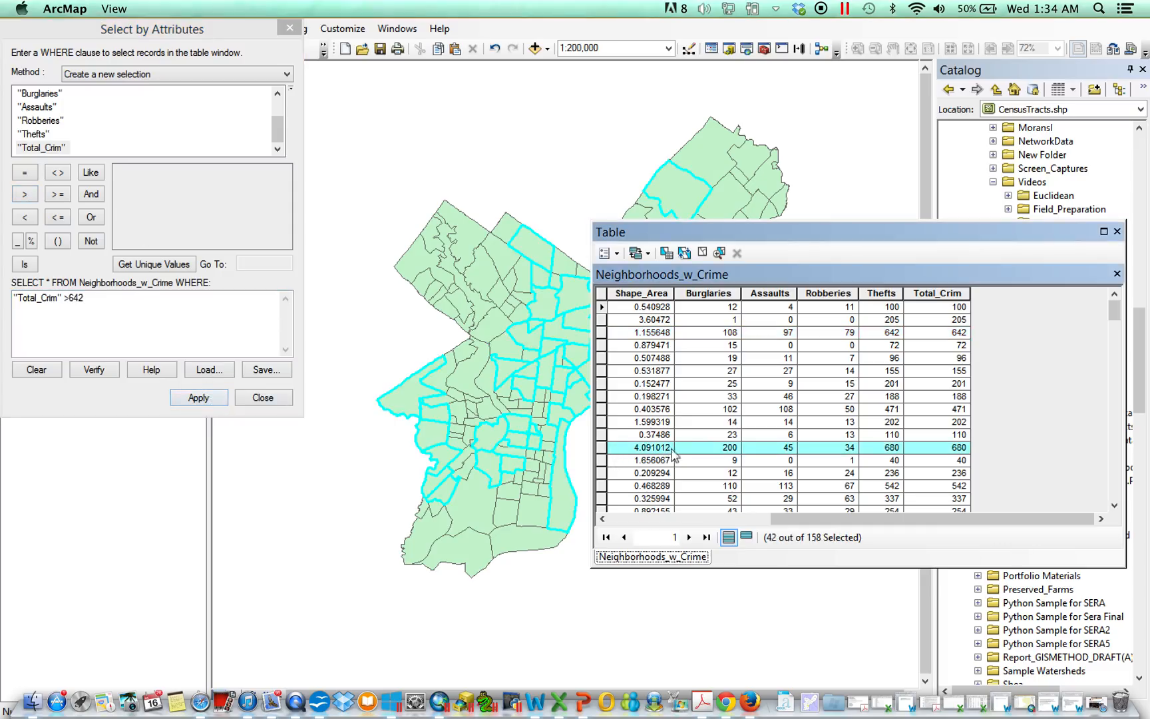
# Step: Display only the selected records in the table and reopen the Select By Attributes dialog
pyautogui.click(747, 537)
pyautogui.moveTo(869, 521); pyautogui.dragTo(1017, 521)
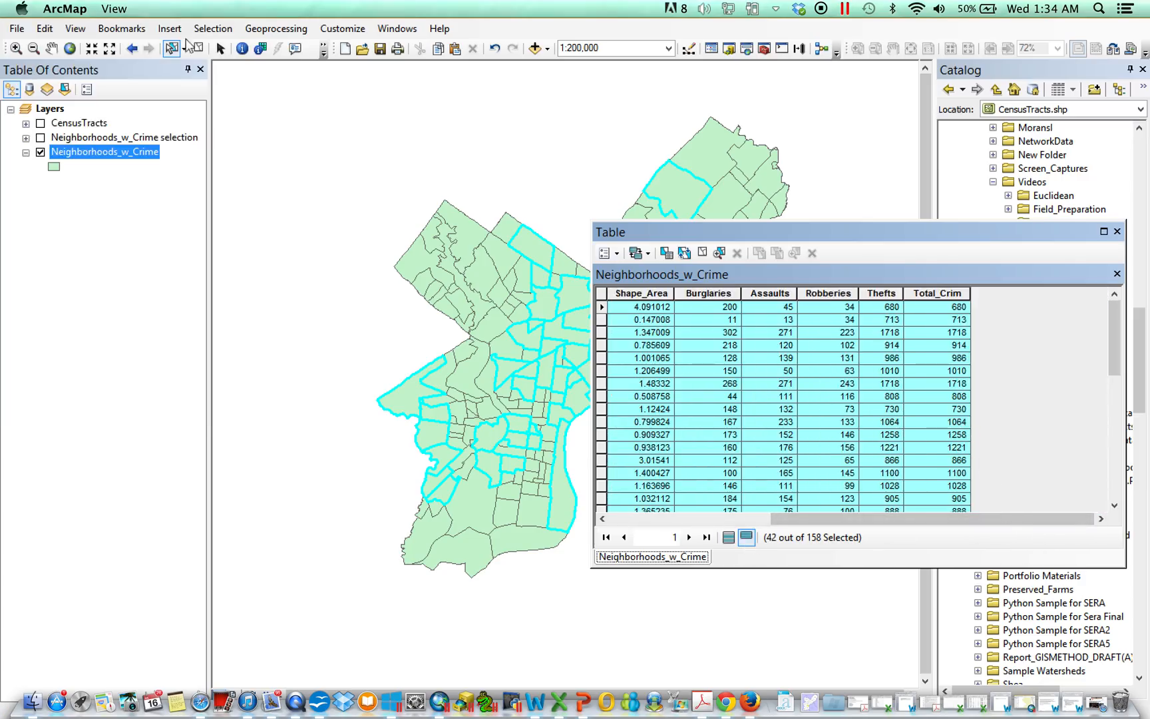
pyautogui.click(618, 254)
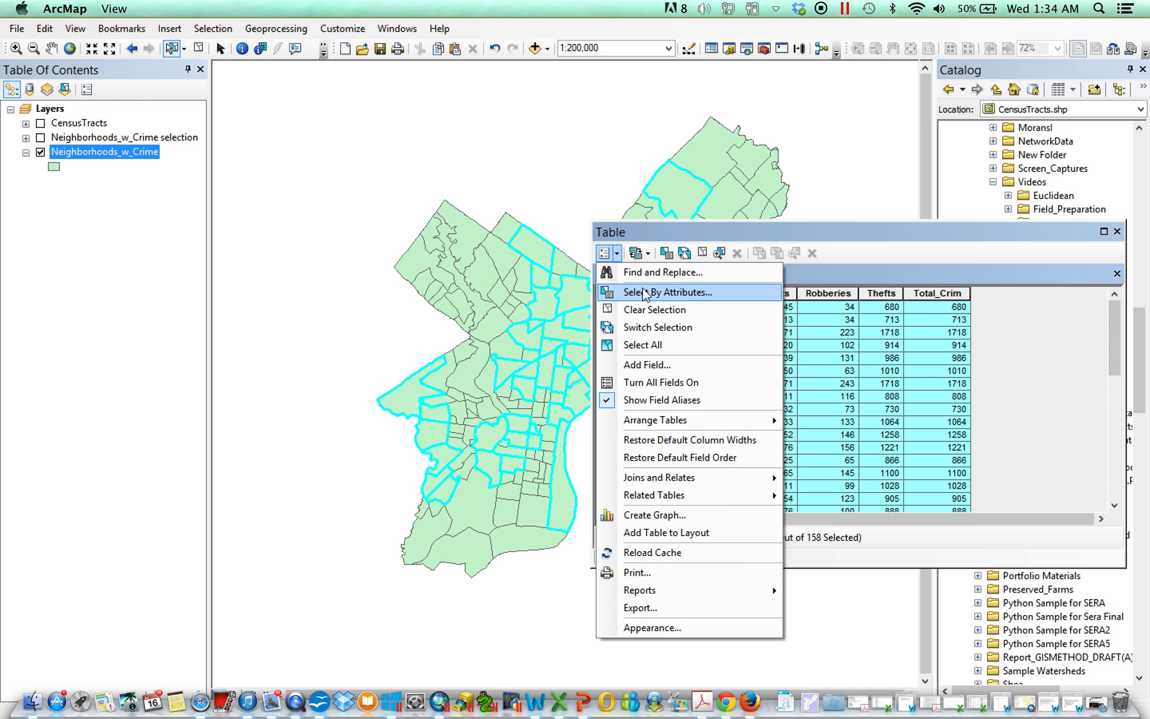
pyautogui.click(644, 293)
pyautogui.moveTo(198, 31); pyautogui.dragTo(306, 97)
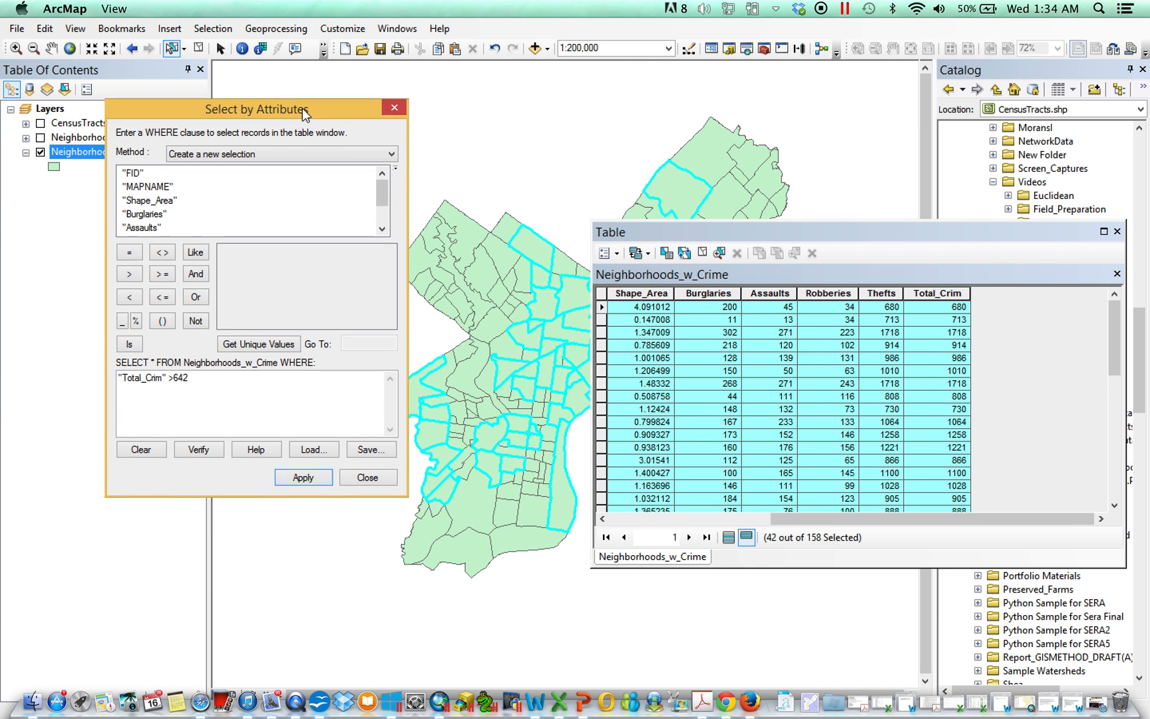
# Step: Change the condition to "Total_Crim" >= 642 and apply the query
pyautogui.click(238, 363)
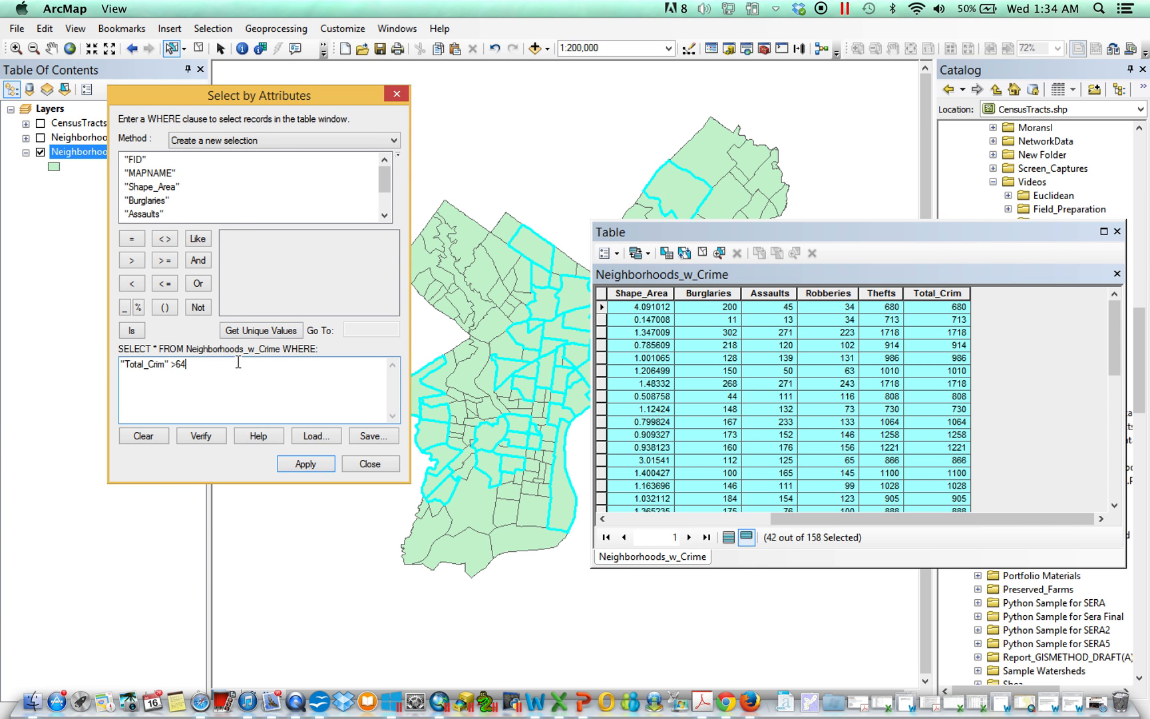
pyautogui.press('BackSpace')
pyautogui.press('BackSpace')
pyautogui.write('=')
pyautogui.click(306, 465)
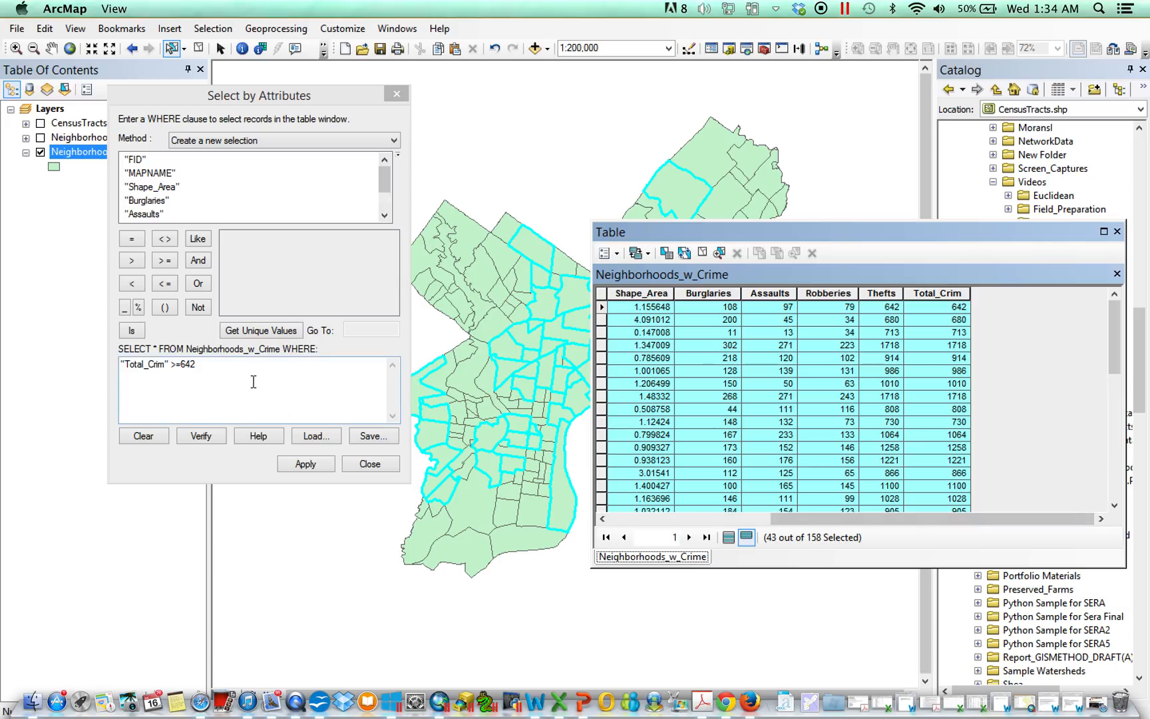
pyautogui.moveTo(253, 383); pyautogui.dragTo(27, 372)
pyautogui.press('Delete')
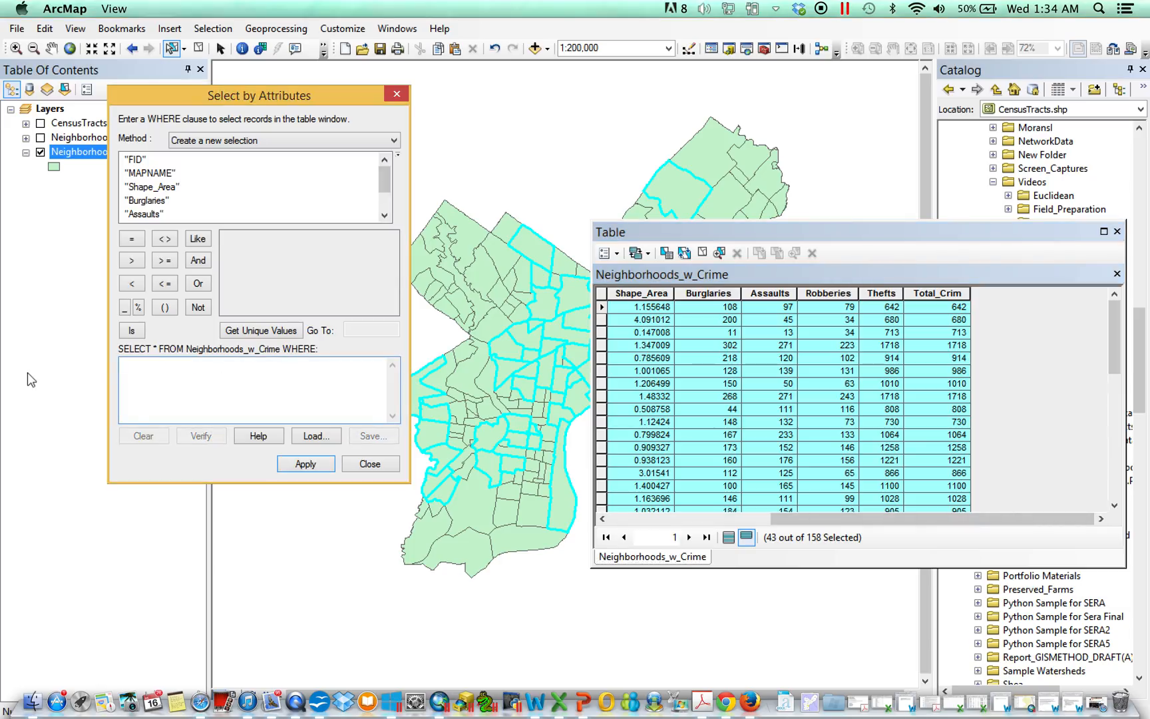
pyautogui.moveTo(386, 185); pyautogui.dragTo(386, 203)
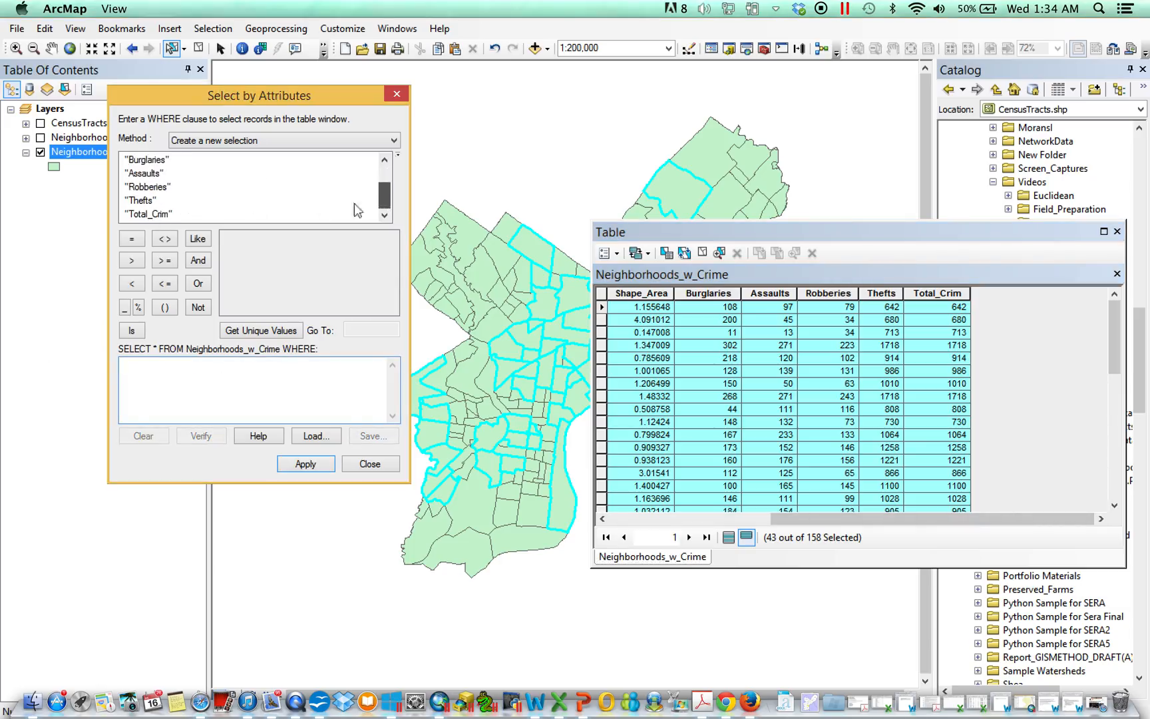
pyautogui.doubleClick(148, 160)
pyautogui.click(165, 238)
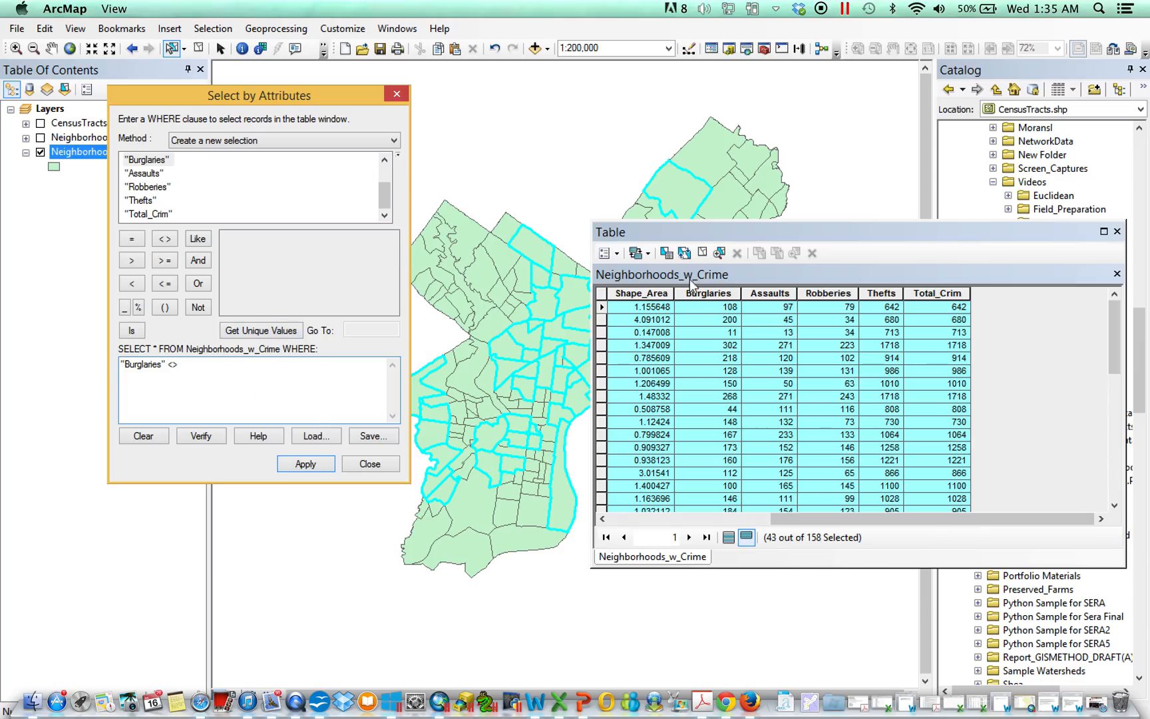
# Step: Clear the selected features and show all records in the table
pyautogui.click(702, 253)
pyautogui.click(728, 537)
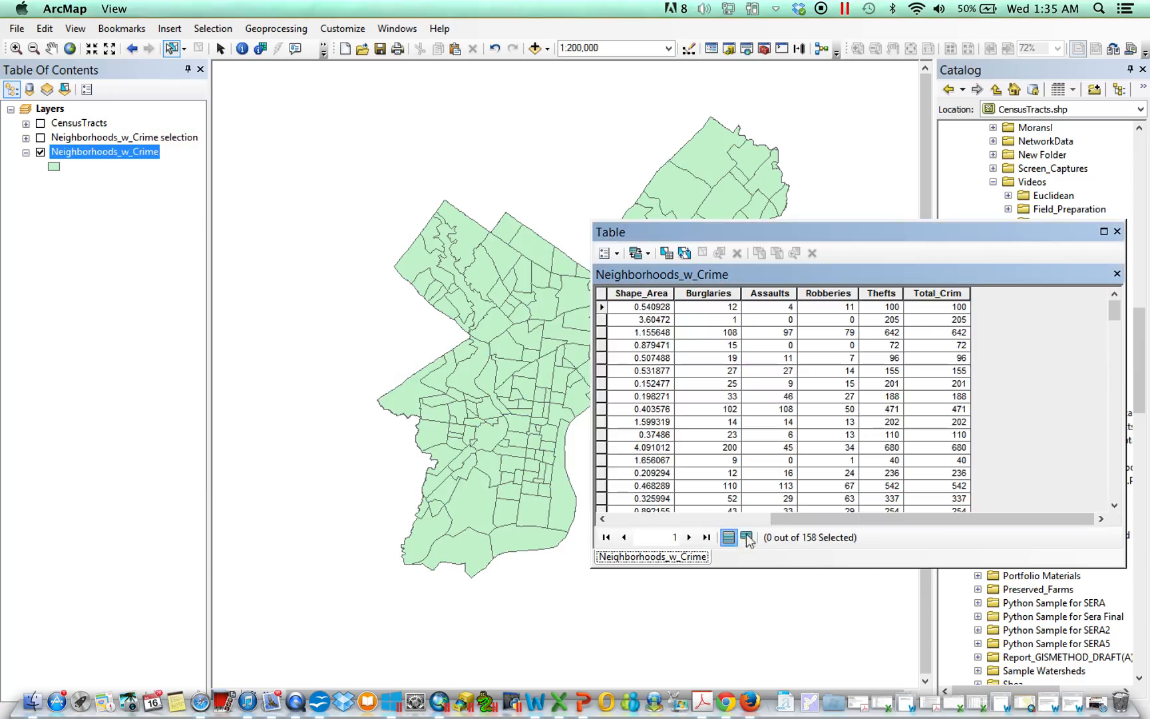
pyautogui.click(697, 520)
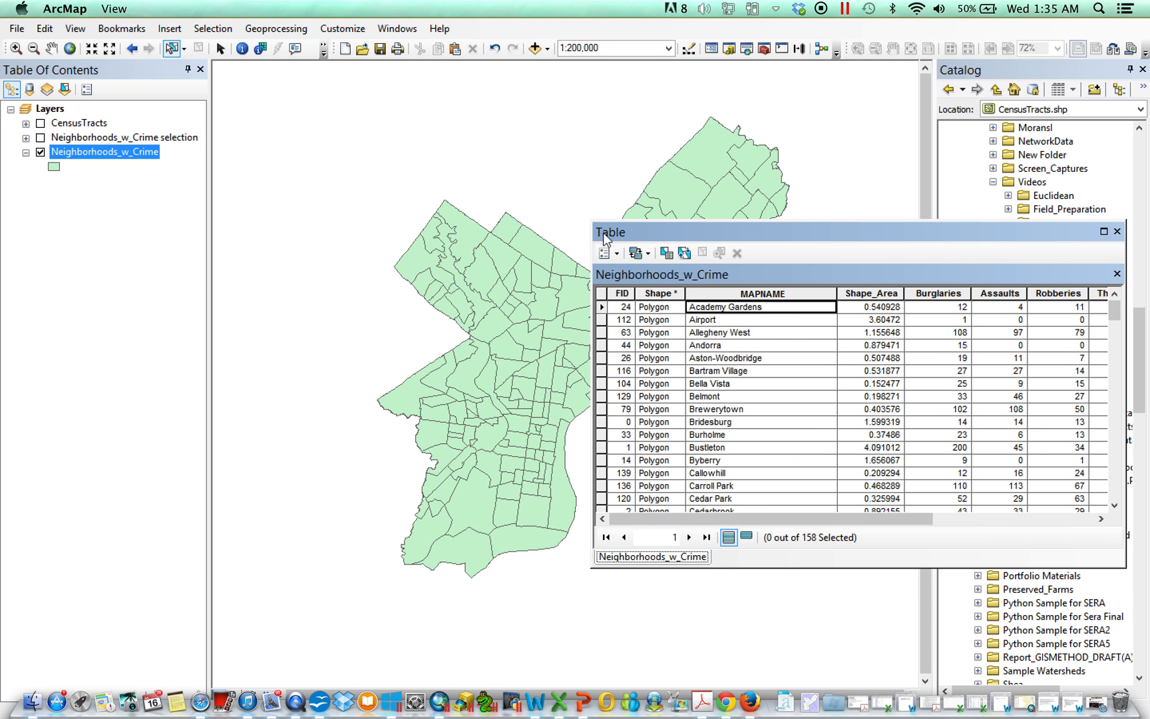
# Step: Reopen Select By Attributes, build "MAPNAME" <> 'Academy Gardens' from the unique values and apply it
pyautogui.click(619, 254)
pyautogui.click(638, 293)
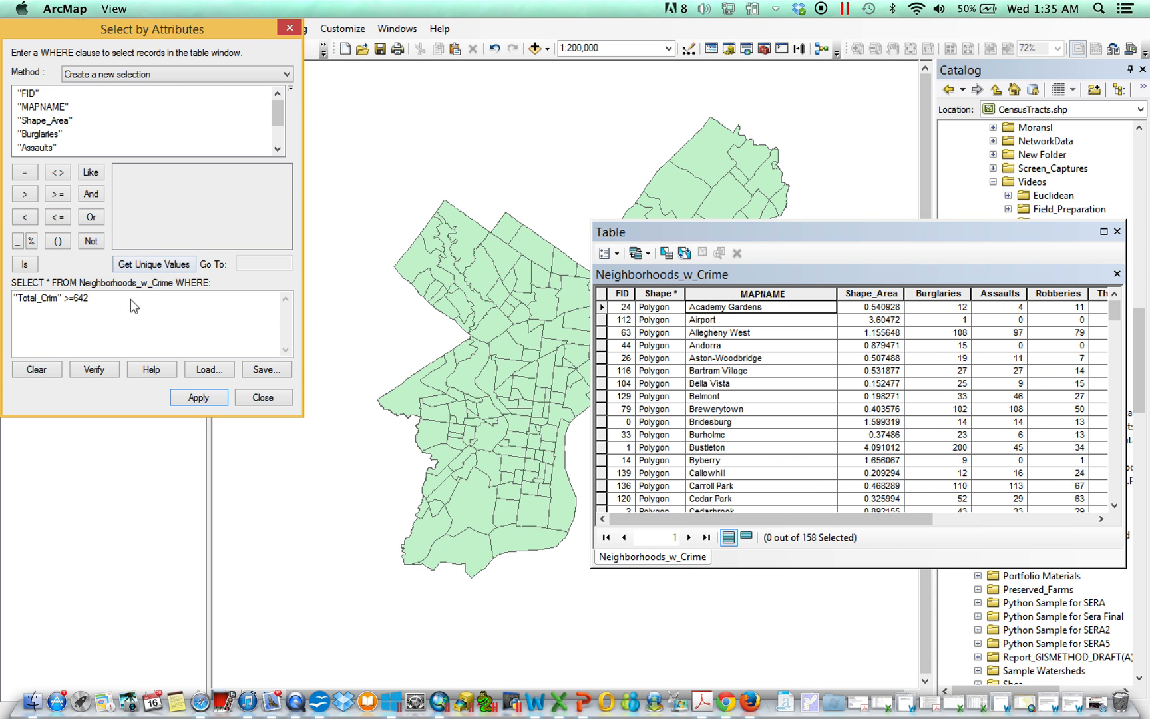
pyautogui.press('BackSpace')
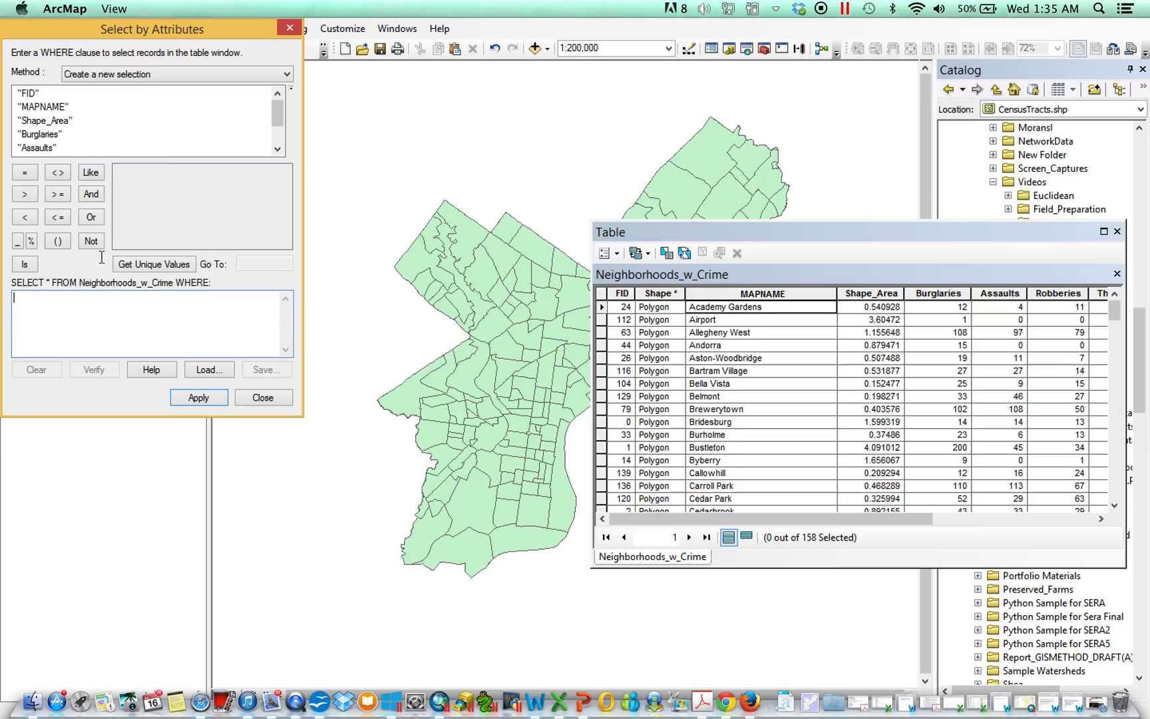
pyautogui.doubleClick(42, 107)
pyautogui.click(58, 172)
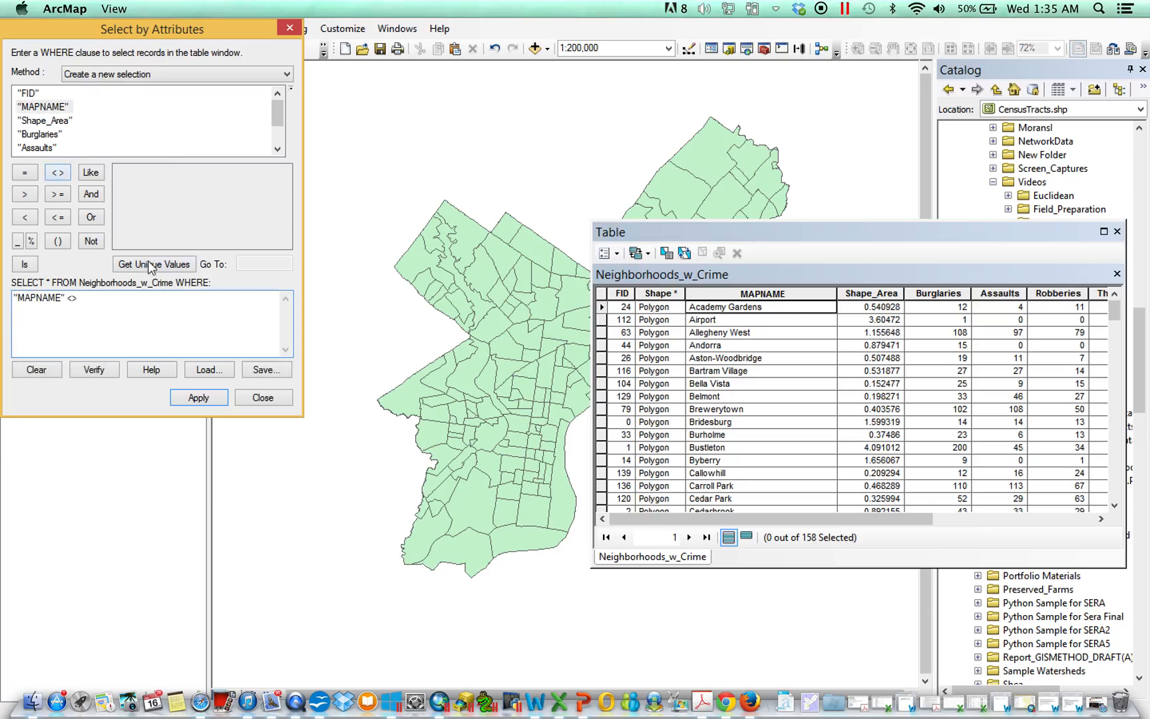
pyautogui.click(153, 265)
pyautogui.doubleClick(158, 173)
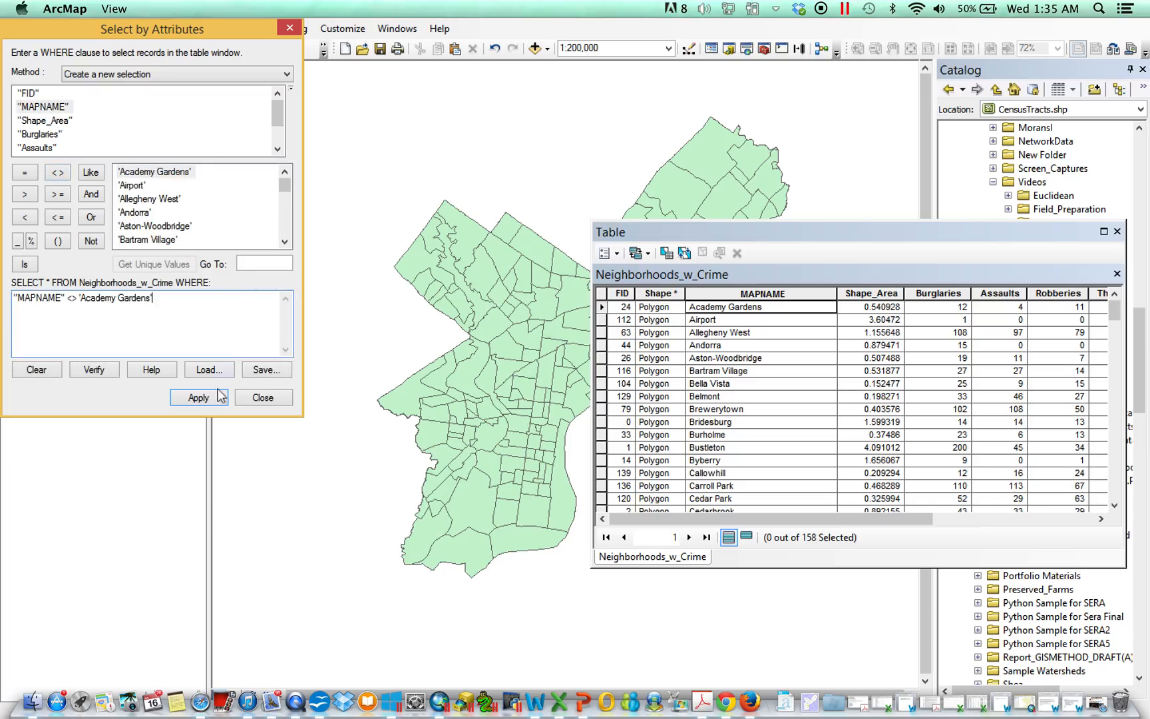
pyautogui.click(199, 397)
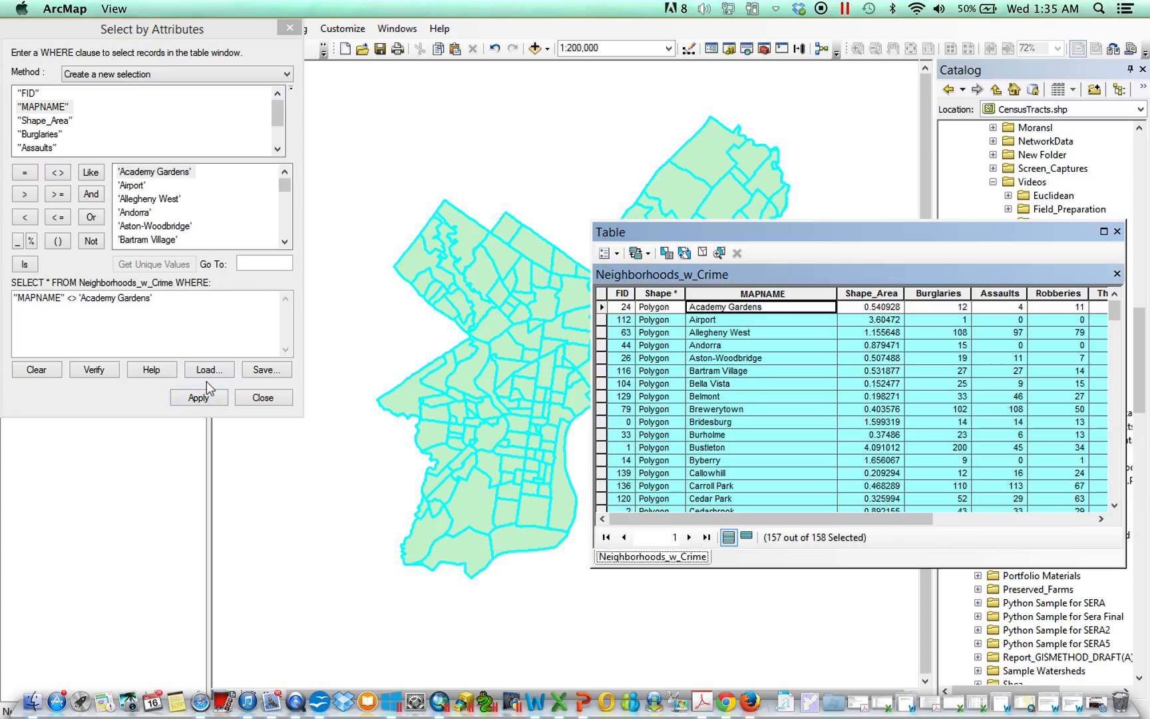
# Step: Append AND "MAPNAME" <> 'Airport' to the query and apply it
pyautogui.click(220, 301)
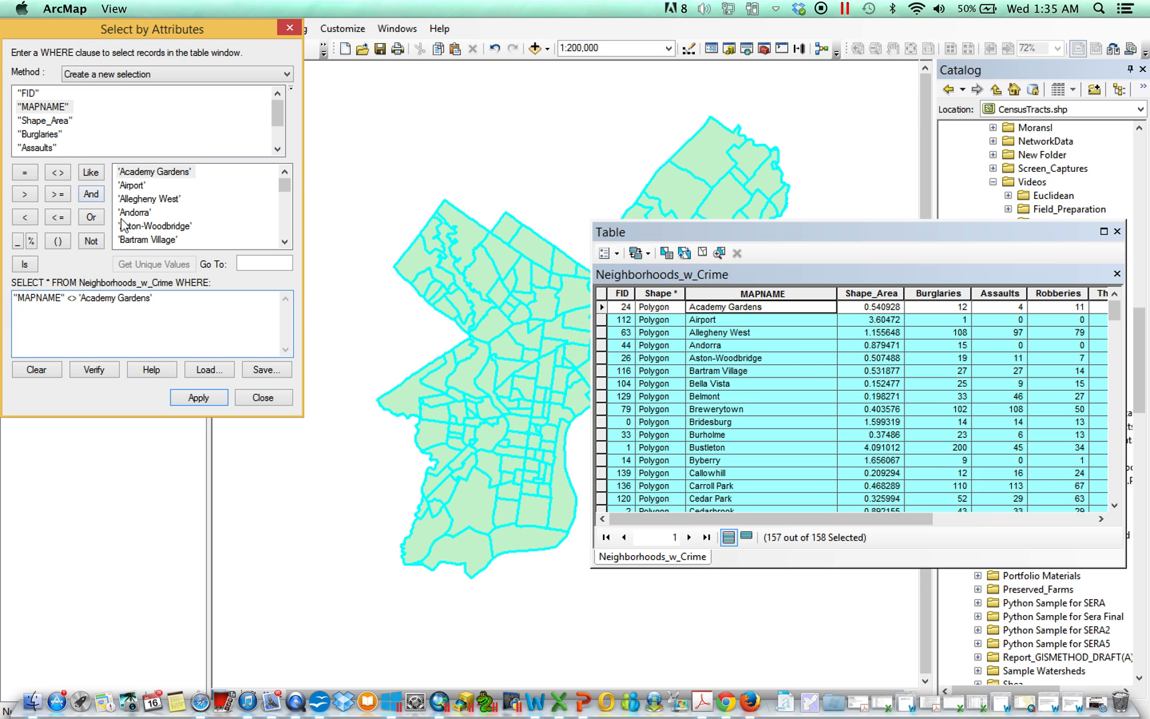
pyautogui.click(91, 194)
pyautogui.doubleClick(53, 108)
pyautogui.click(58, 173)
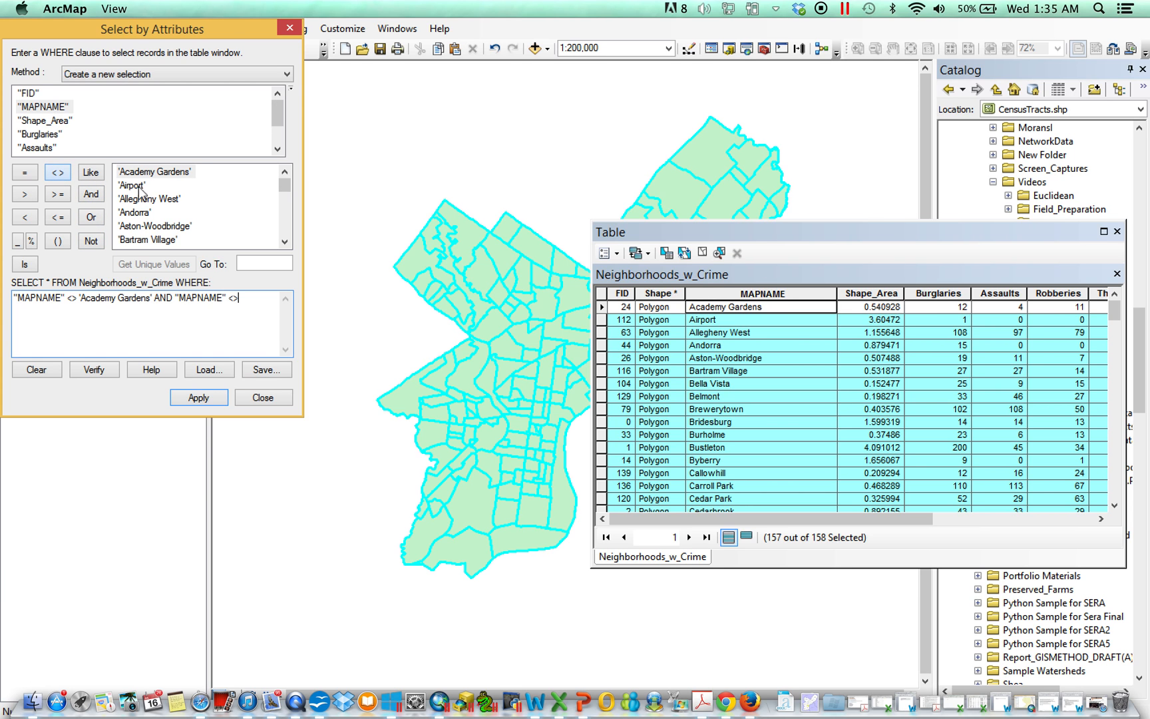
pyautogui.doubleClick(131, 185)
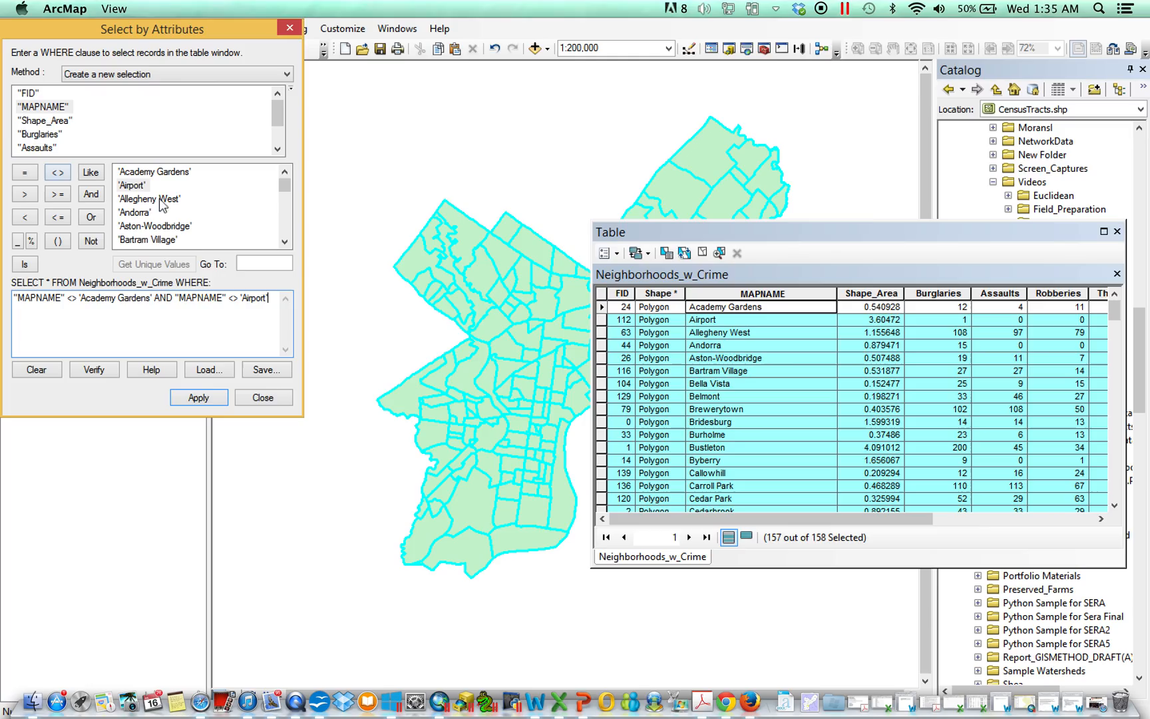
pyautogui.doubleClick(72, 299)
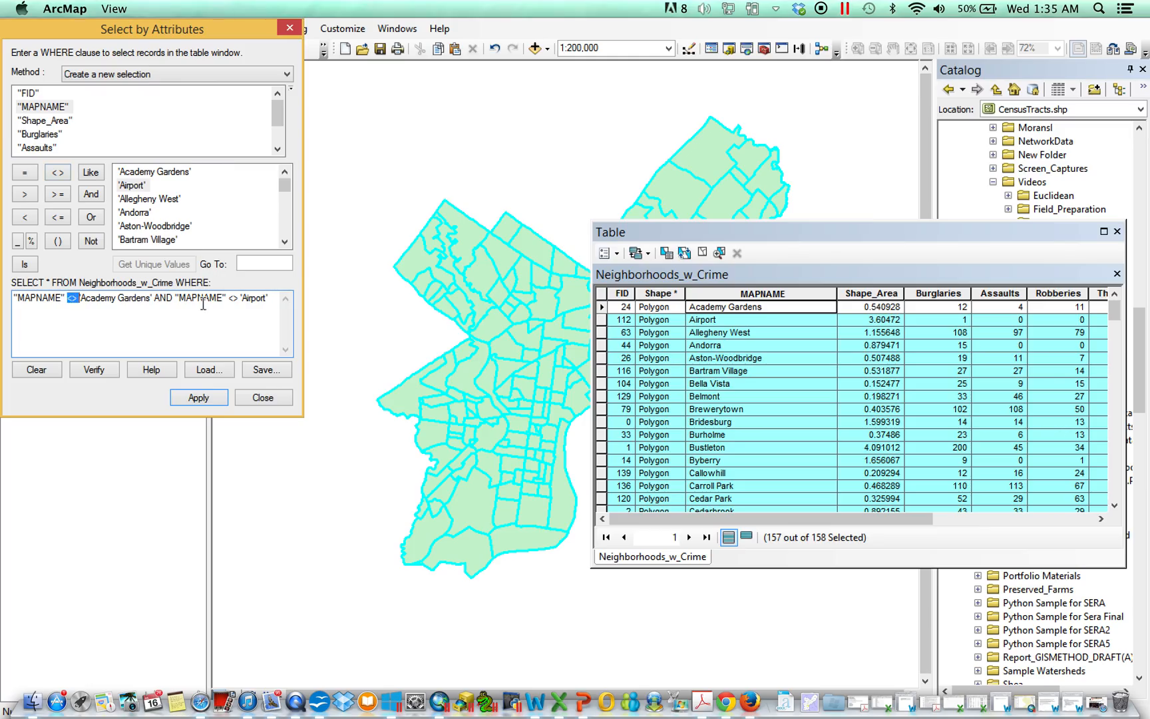
pyautogui.doubleClick(163, 298)
pyautogui.click(215, 400)
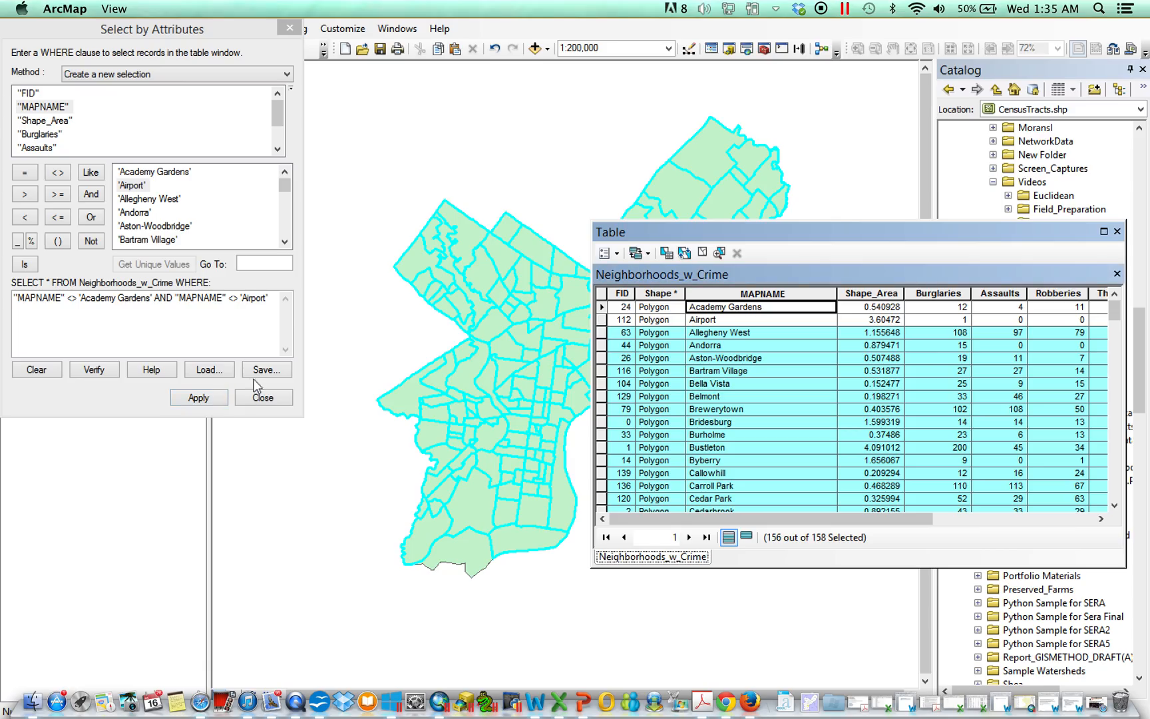
# Step: Clear the query and build "MAPNAME" = 'West Central Germantown' from the unique values
pyautogui.click(233, 325)
pyautogui.moveTo(273, 298); pyautogui.dragTo(5, 285)
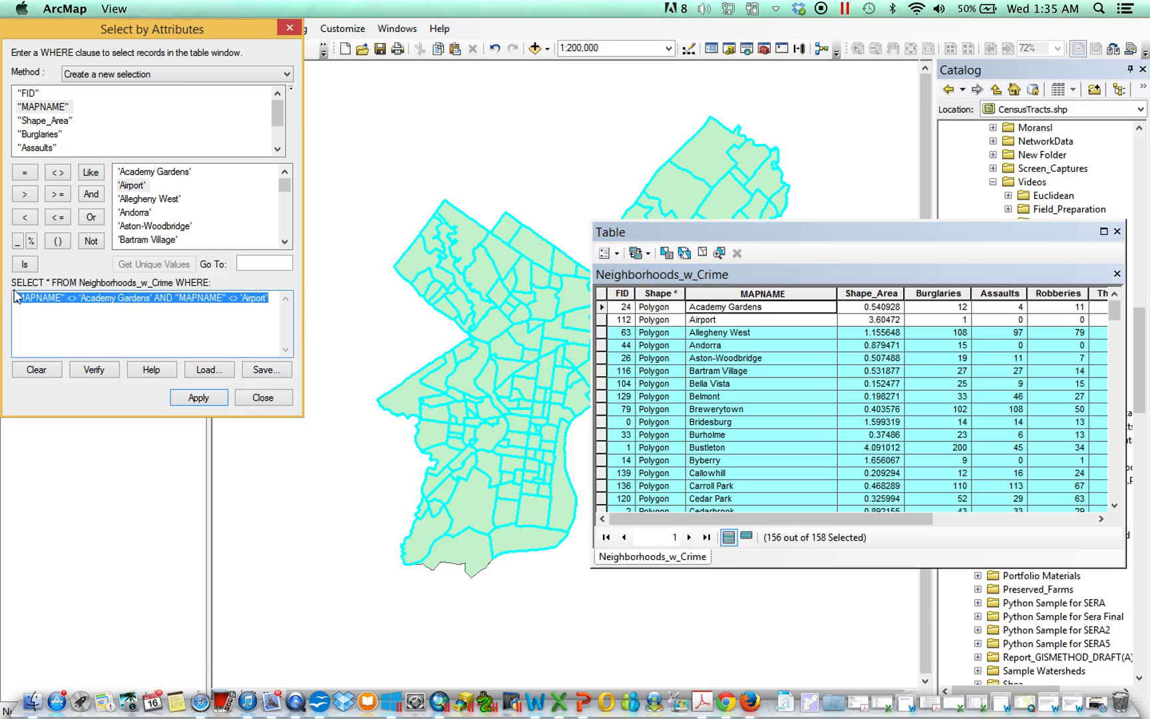
pyautogui.press('Delete')
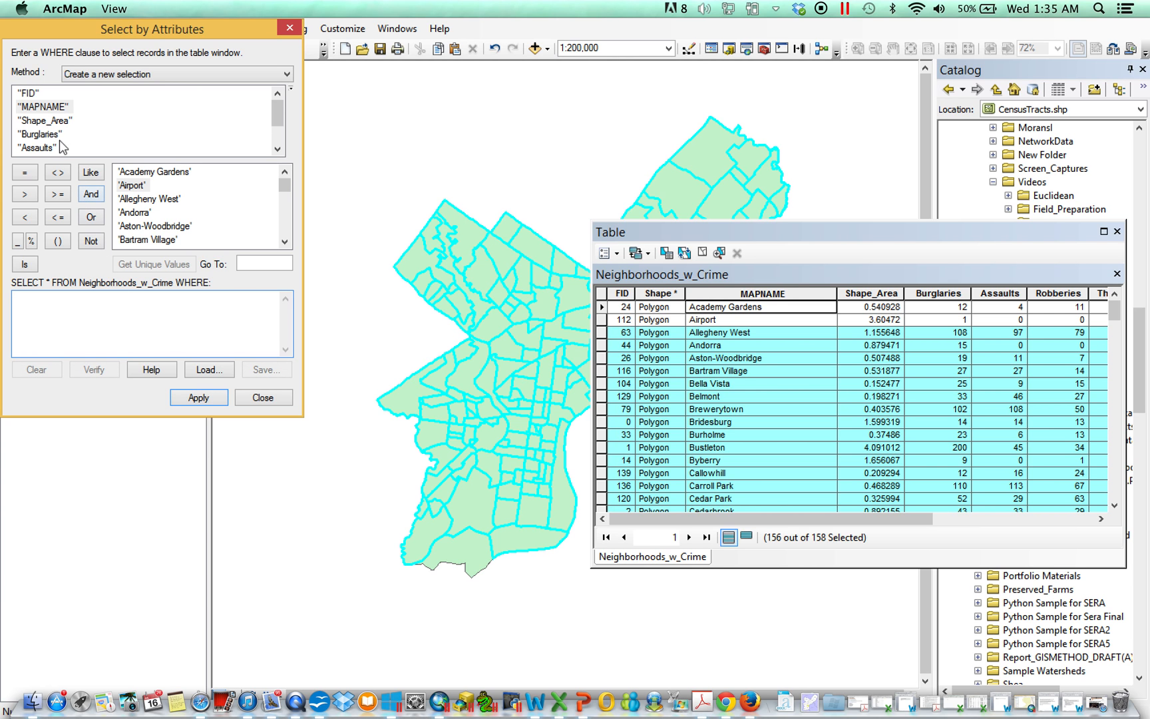
pyautogui.doubleClick(57, 108)
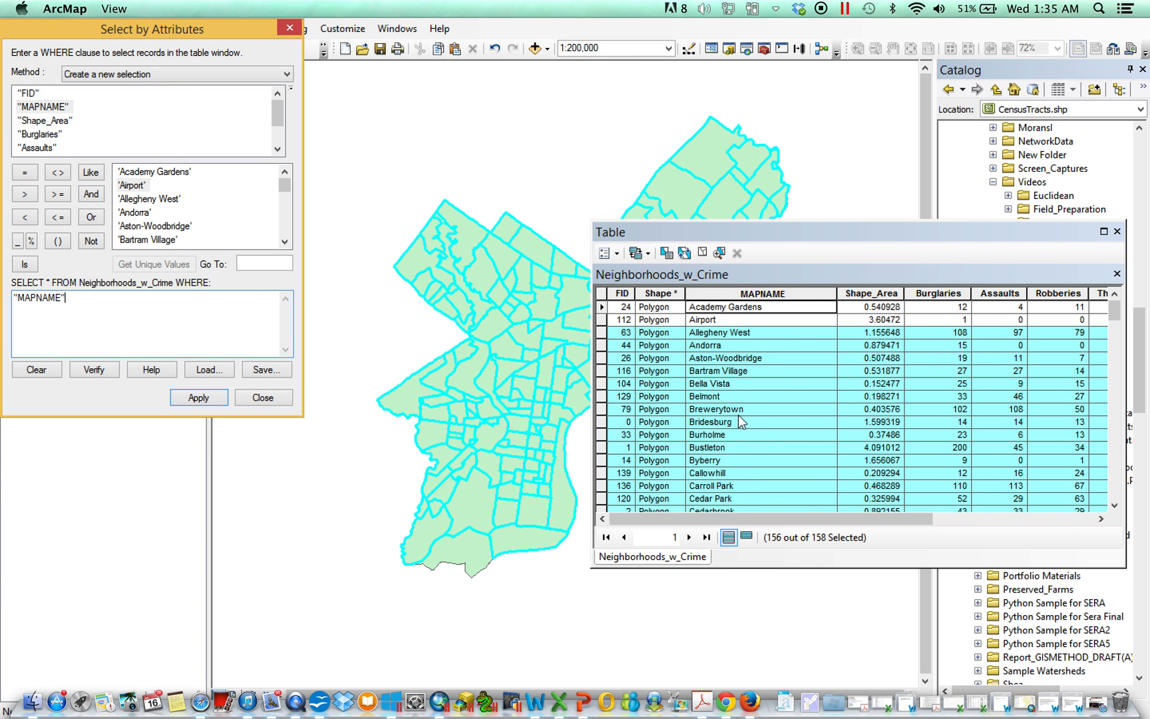
pyautogui.scroll(-20, 742, 411)
pyautogui.scroll(3, 746, 406)
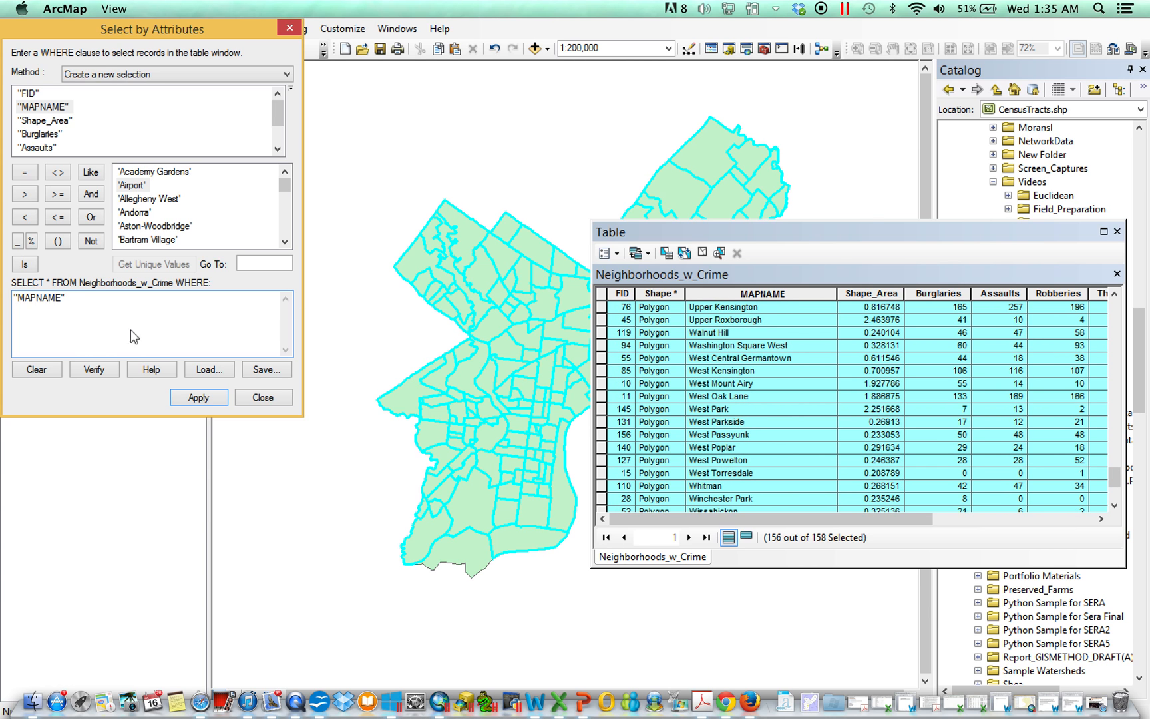
pyautogui.click(30, 173)
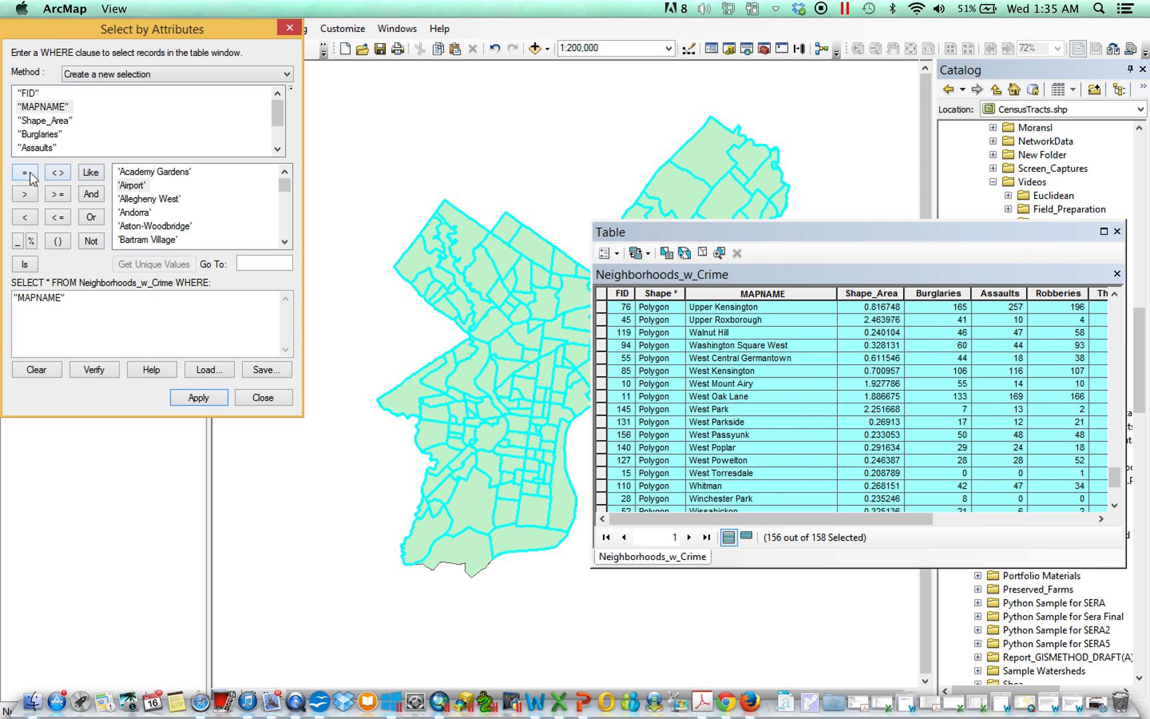
pyautogui.moveTo(287, 186); pyautogui.dragTo(287, 234)
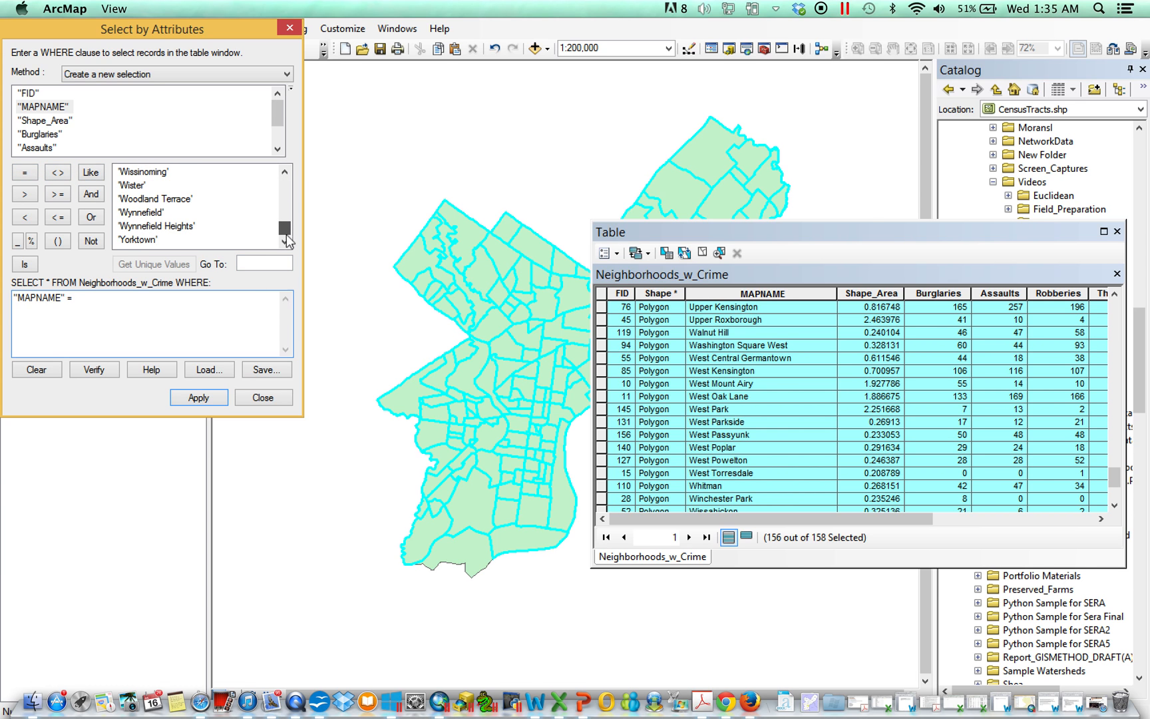
pyautogui.scroll(5, 183, 200)
pyautogui.scroll(3, 183, 200)
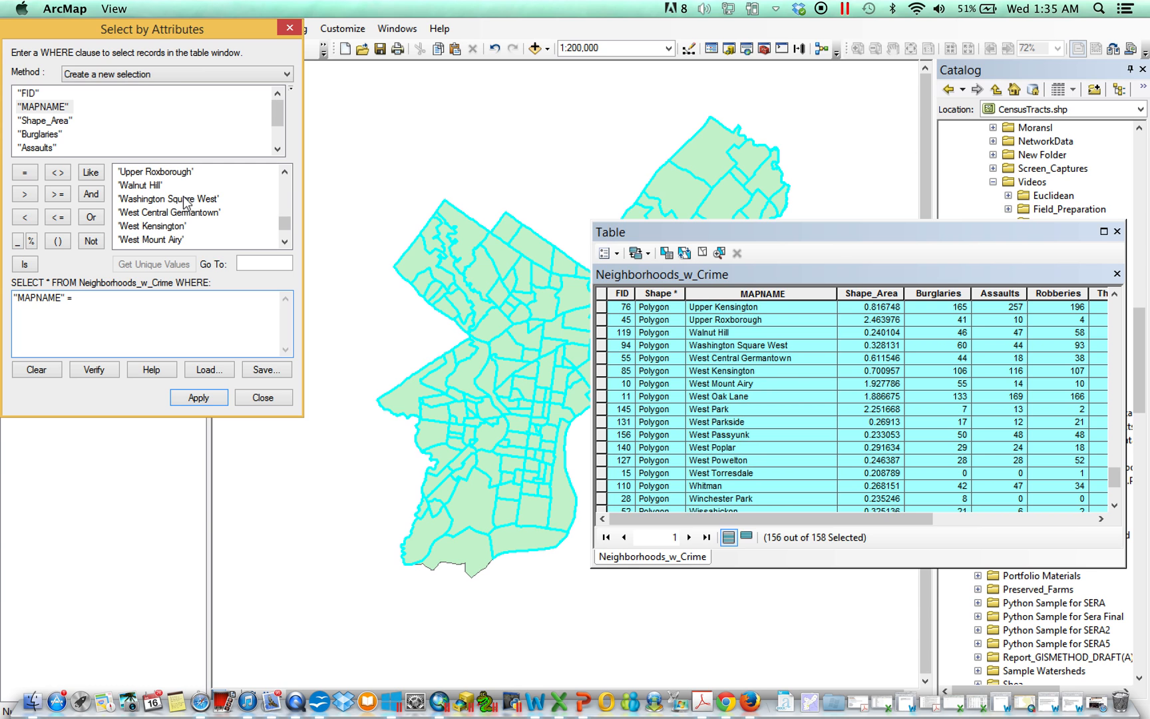
pyautogui.doubleClick(158, 216)
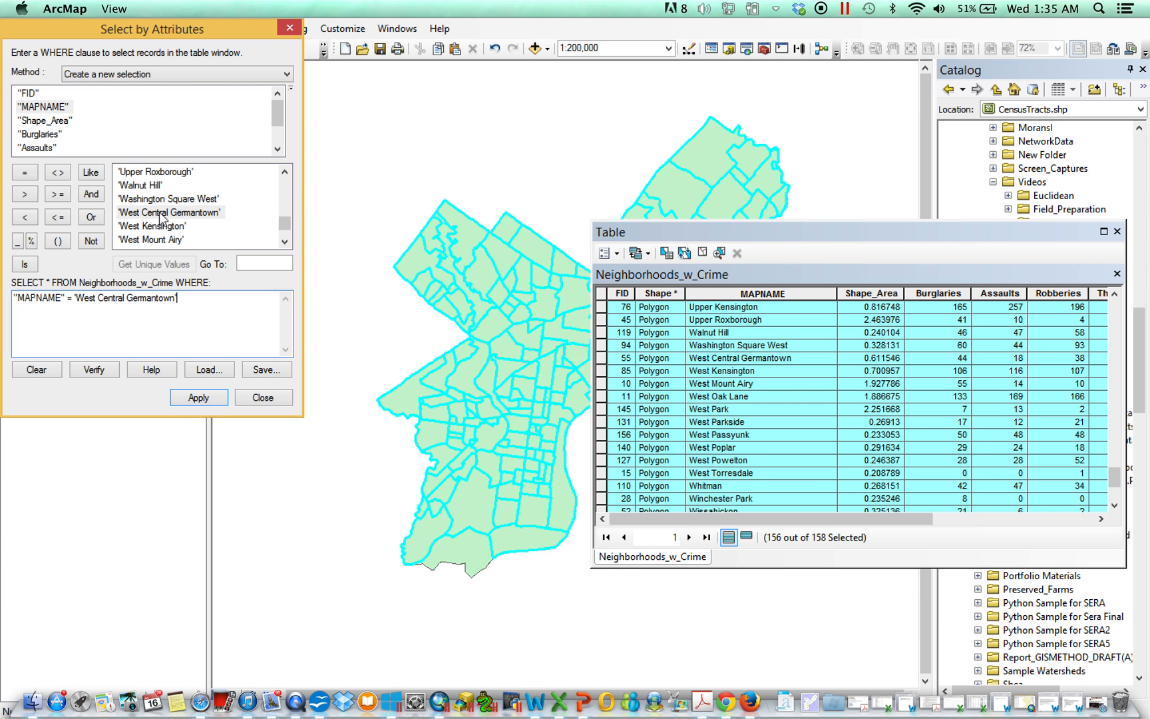
# Step: Append OR "MAPNAME" = 'West Kensington' to the query, then delete the whole expression without applying it
pyautogui.click(91, 217)
pyautogui.doubleClick(53, 108)
pyautogui.click(25, 172)
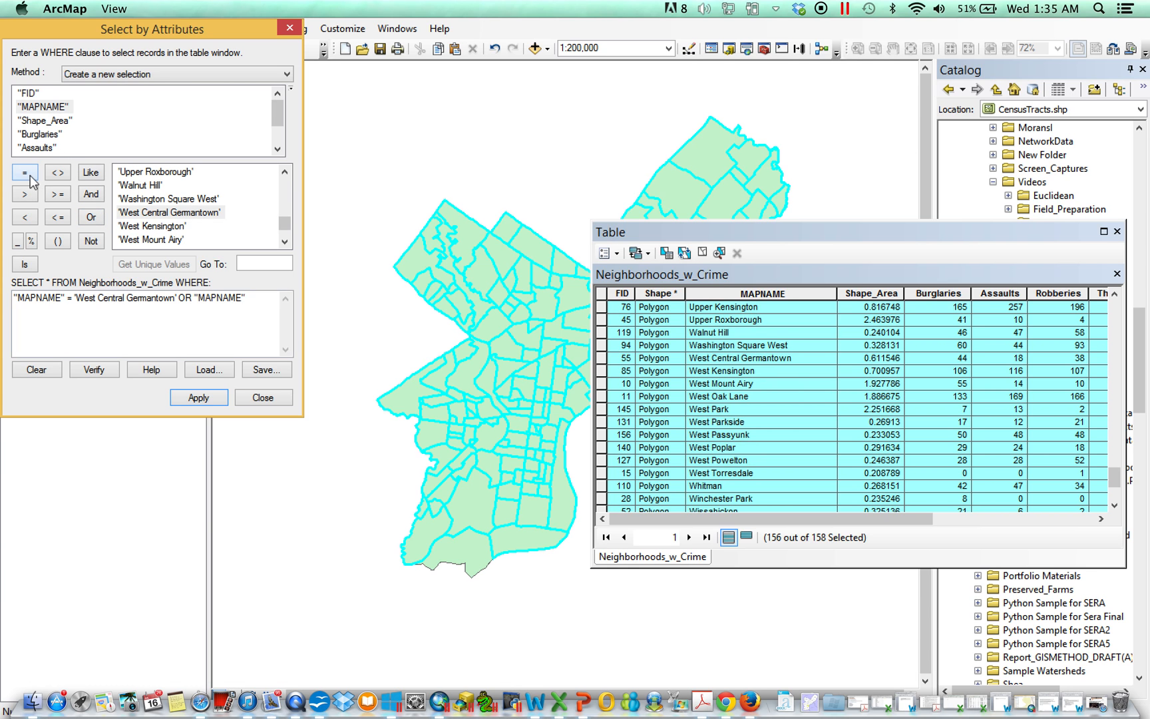
pyautogui.doubleClick(160, 227)
pyautogui.moveTo(95, 312); pyautogui.dragTo(13, 297)
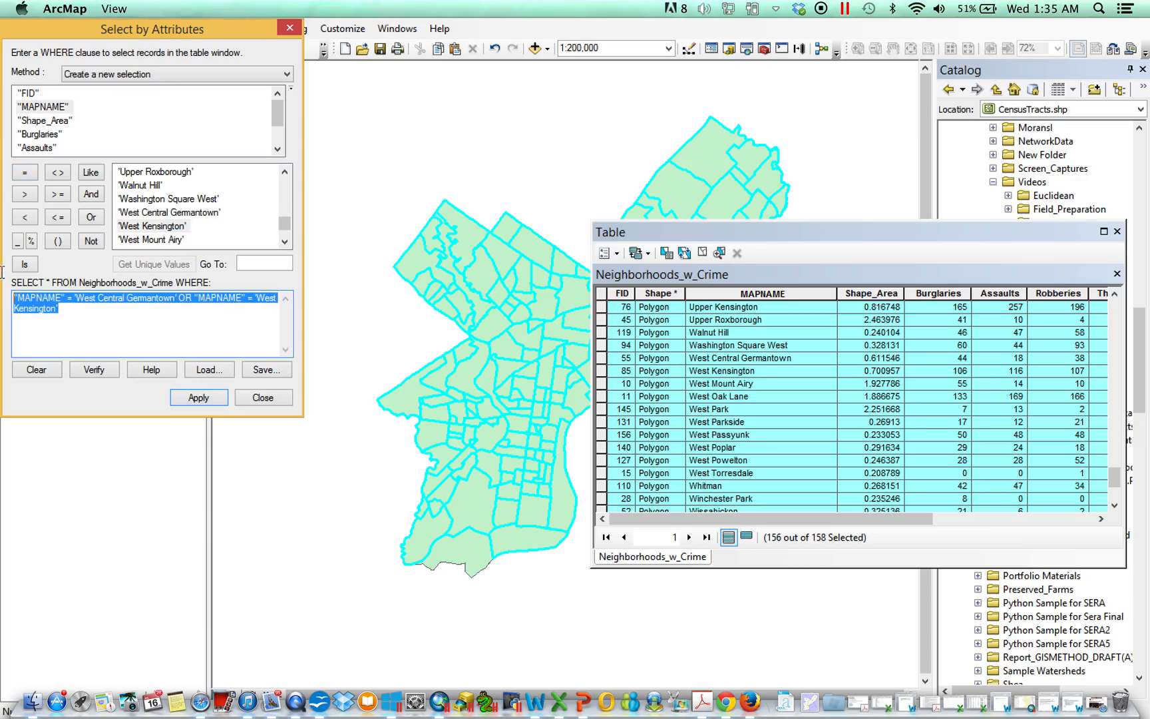
pyautogui.press('Delete')
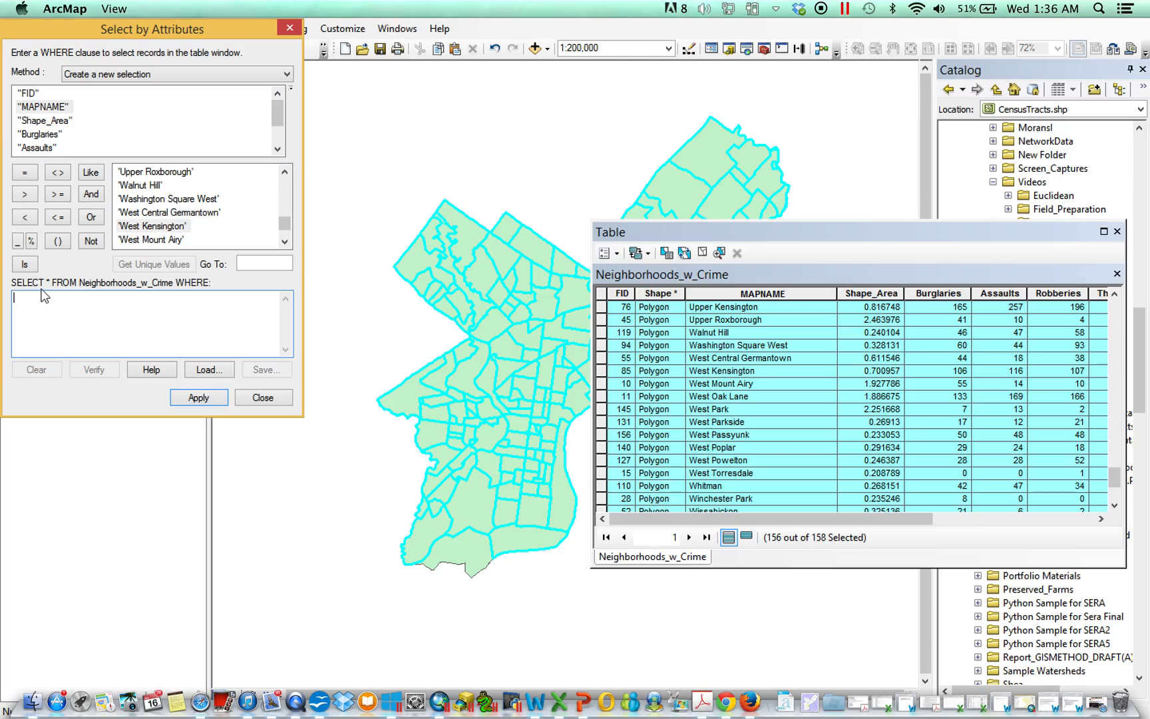
# Step: Build the query "MAPNAME" LIKE 'West%' and apply it
pyautogui.doubleClick(57, 107)
pyautogui.click(92, 175)
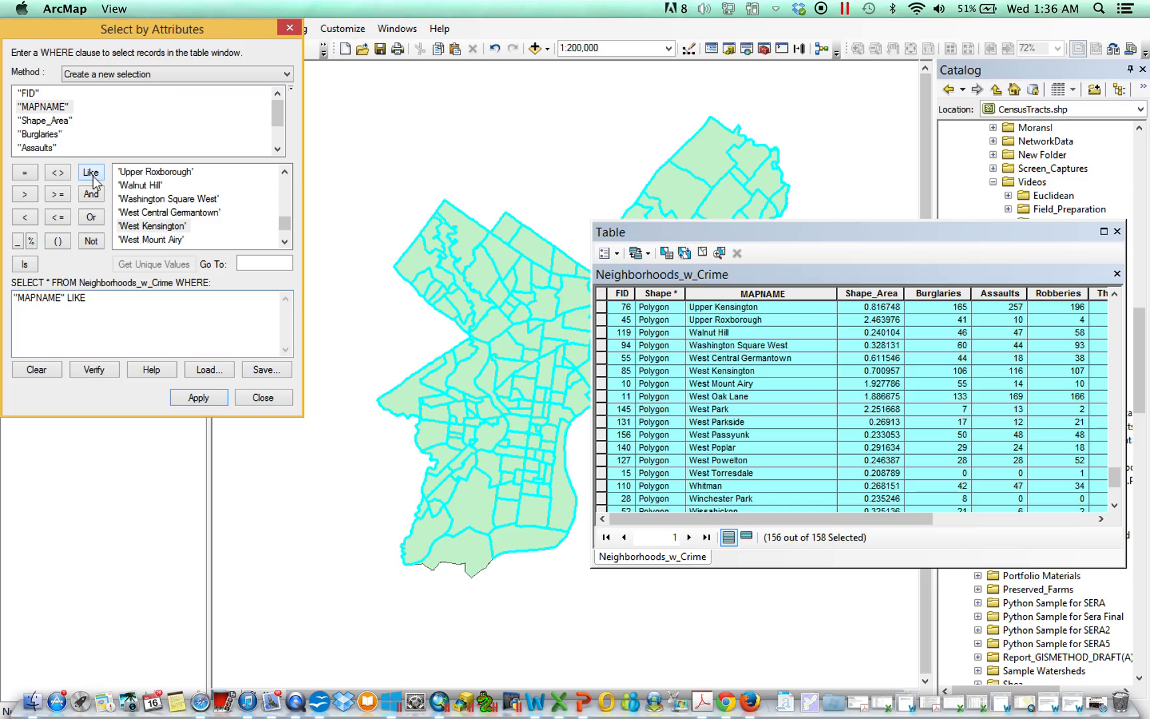
pyautogui.write("'")
pyautogui.write('WEST')
pyautogui.write('es')
pyautogui.write('%')
pyautogui.click(142, 315)
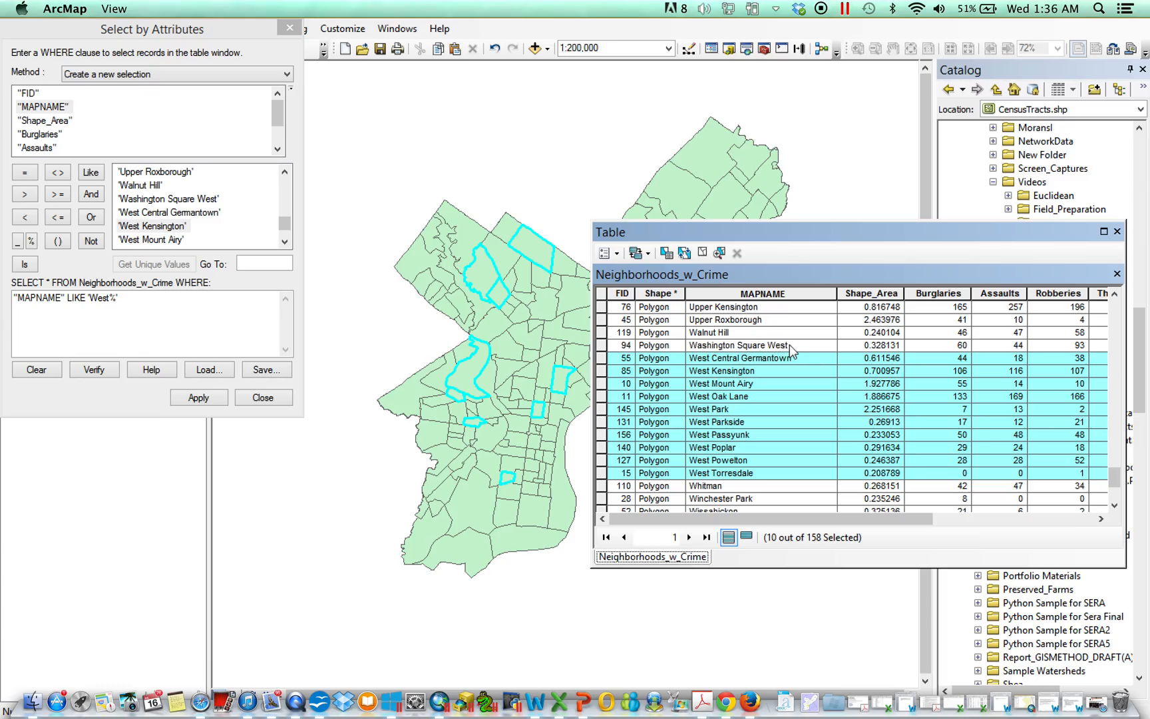
# Step: Add a leading wildcard so the pattern reads '%West%' and apply the query
pyautogui.click(92, 298)
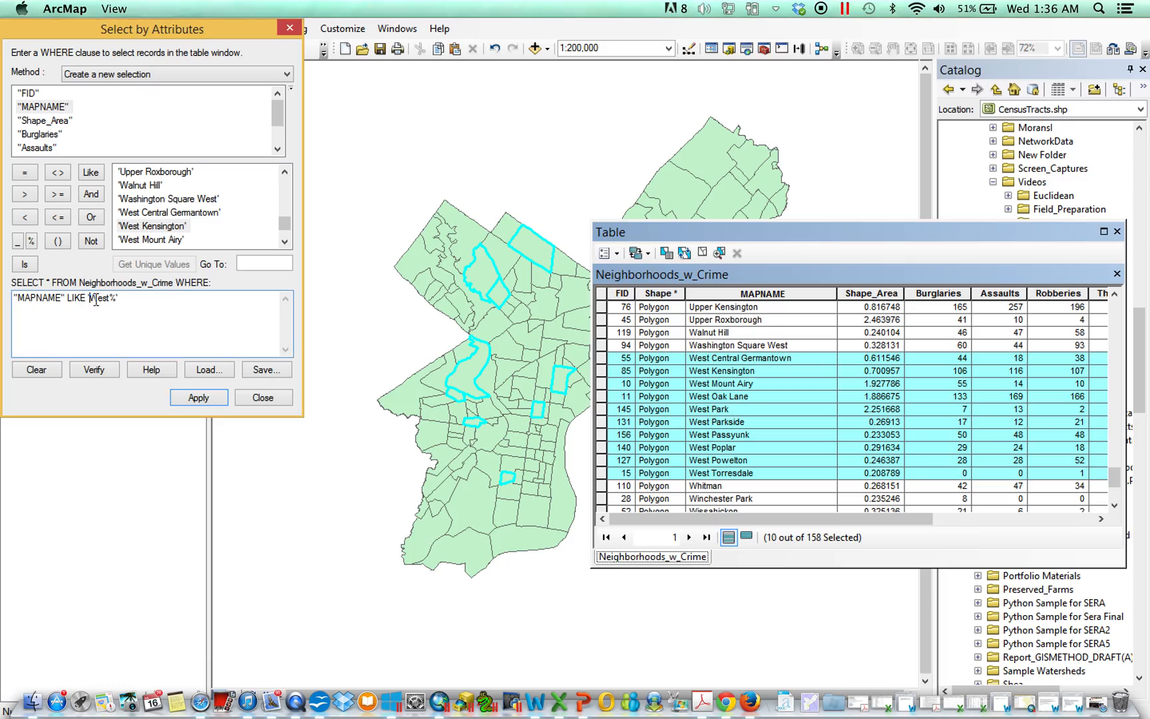
pyautogui.write('%')
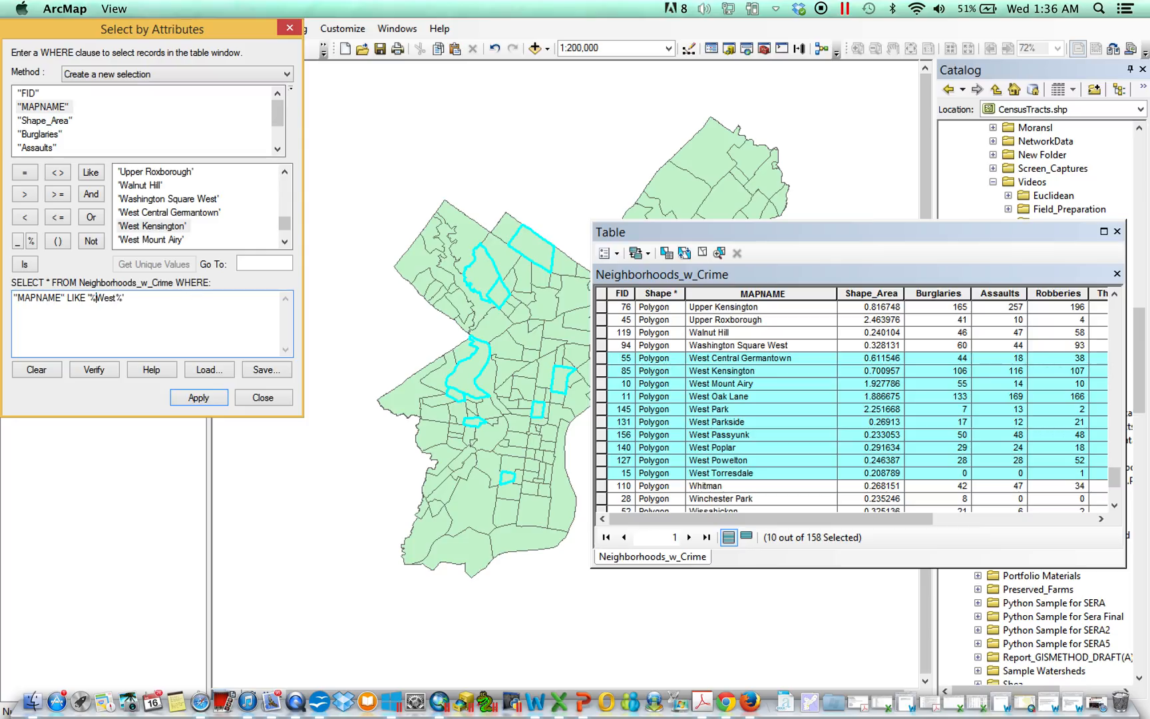
pyautogui.click(199, 398)
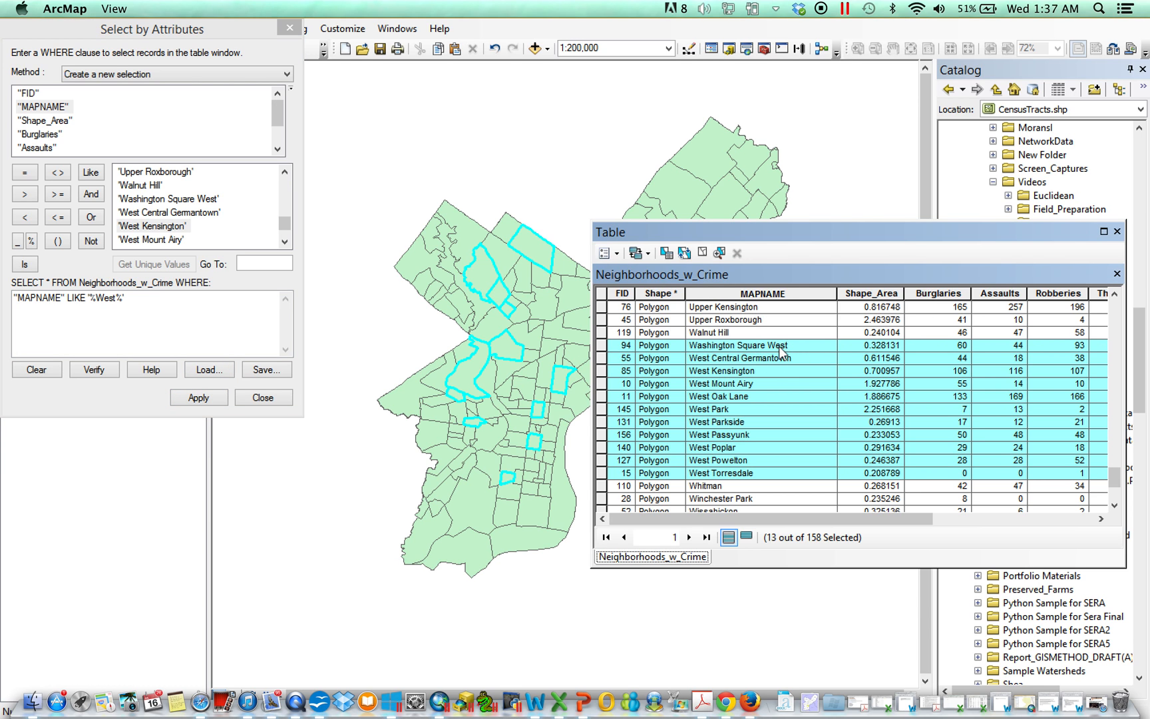
# Step: Remove the leading wildcard to return to 'West%' and apply the query
pyautogui.click(98, 298)
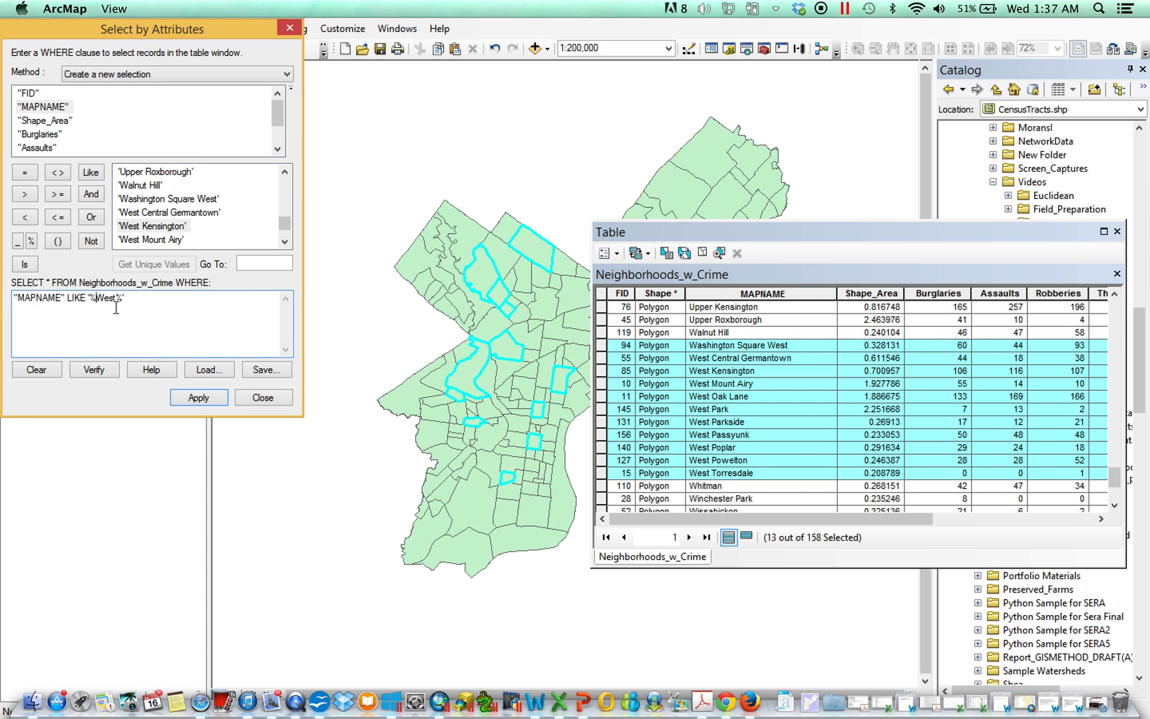
pyautogui.press('BackSpace')
pyautogui.click(199, 397)
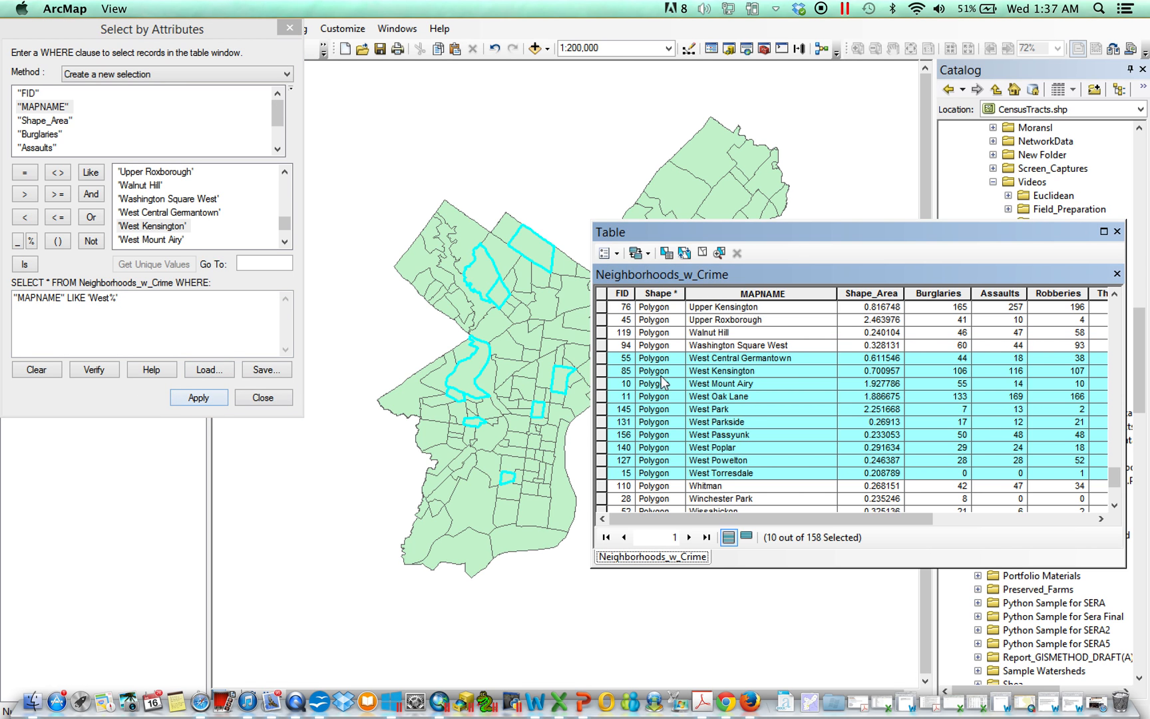
# Step: Put the leading % back so the pattern is '%West%' and reapply the query
pyautogui.click(92, 303)
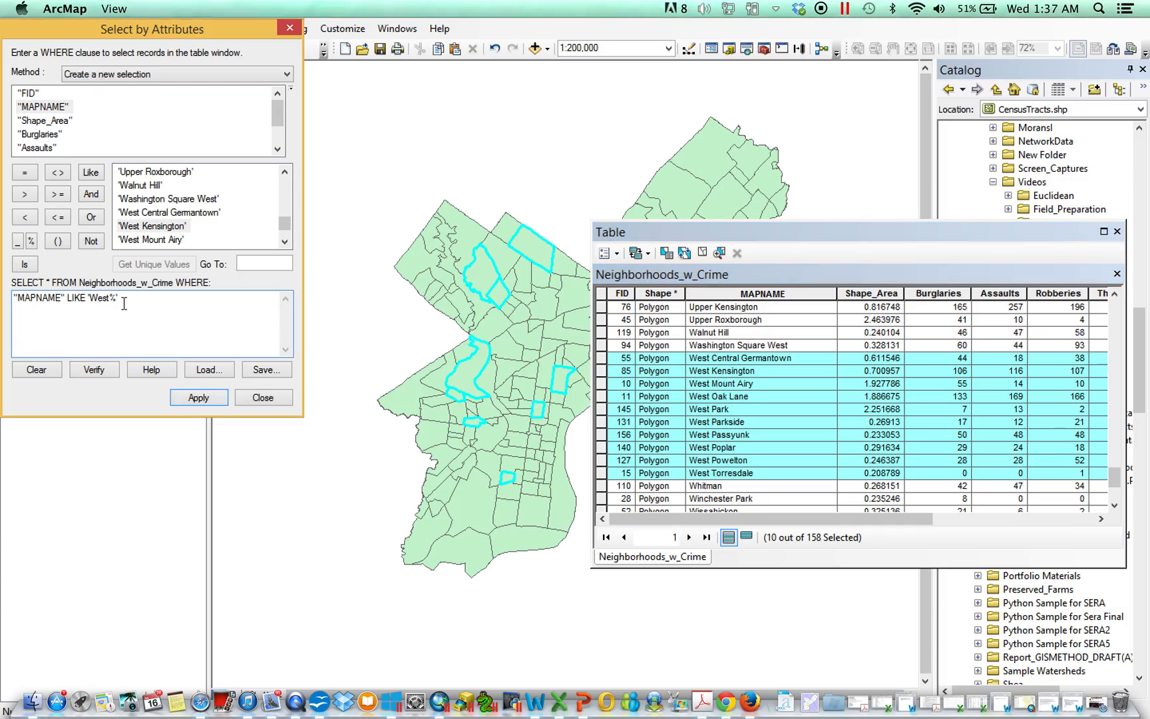
pyautogui.write('%')
pyautogui.click(208, 398)
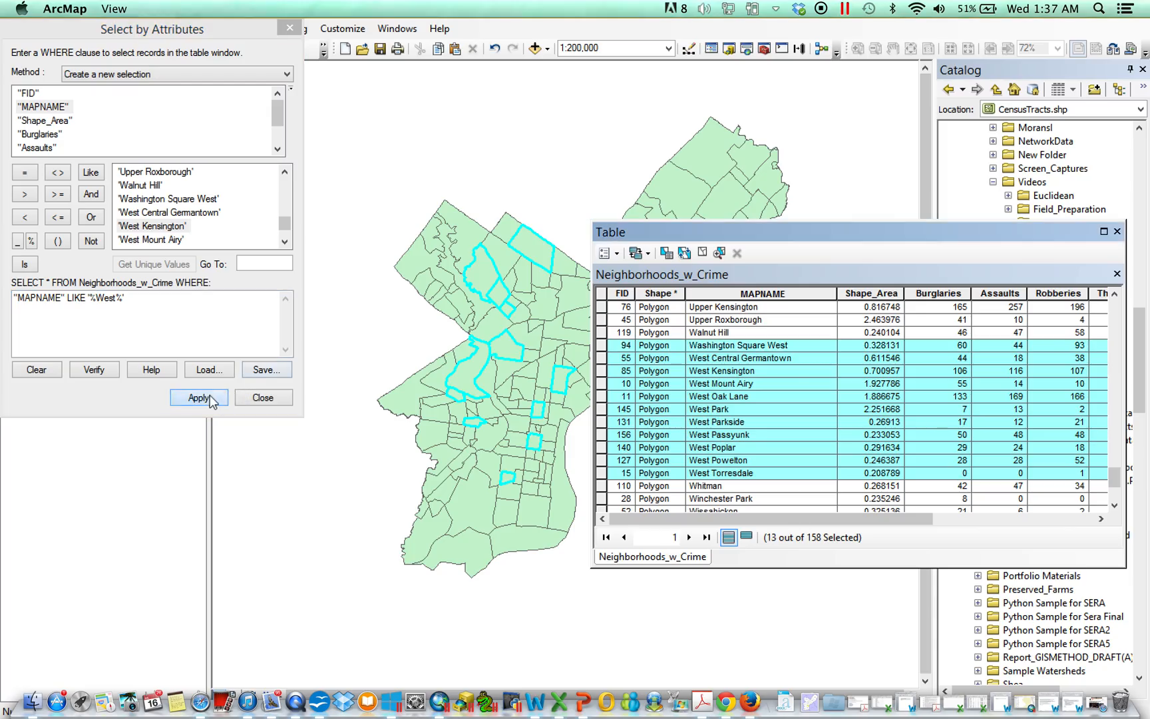
# Step: Shorten the LIKE pattern to 'W%' and apply the query
pyautogui.moveTo(180, 304); pyautogui.dragTo(102, 305)
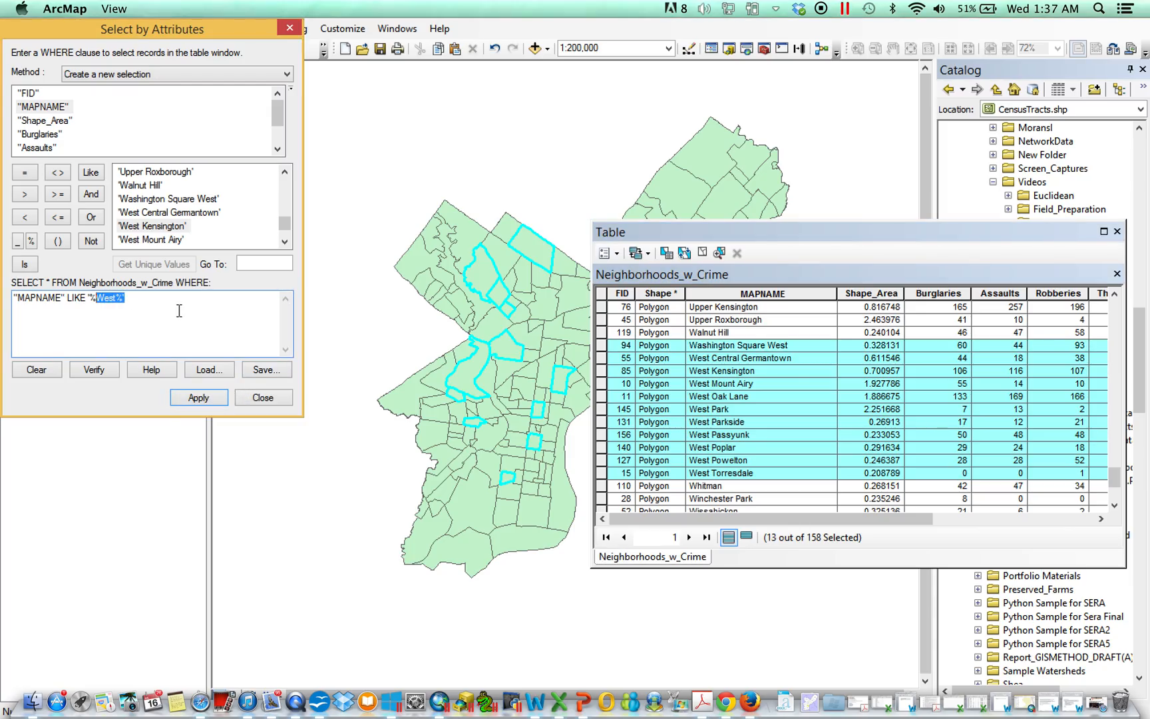
pyautogui.press('BackSpace')
pyautogui.click(208, 394)
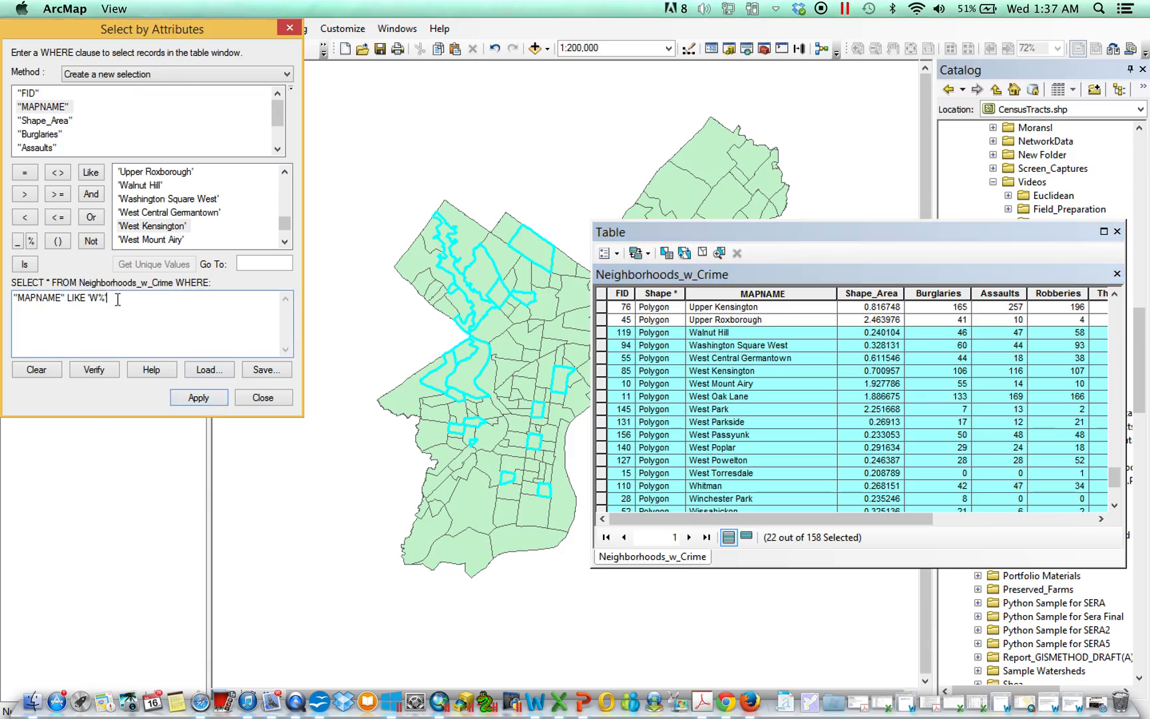
# Step: Change the LIKE pattern to '%W%' and apply the query
pyautogui.moveTo(117, 300); pyautogui.dragTo(101, 298)
pyautogui.click(207, 397)
# Step: Scroll through the table to review which neighborhood records are selected
pyautogui.scroll(-3, 675, 409)
pyautogui.scroll(15, 685, 412)
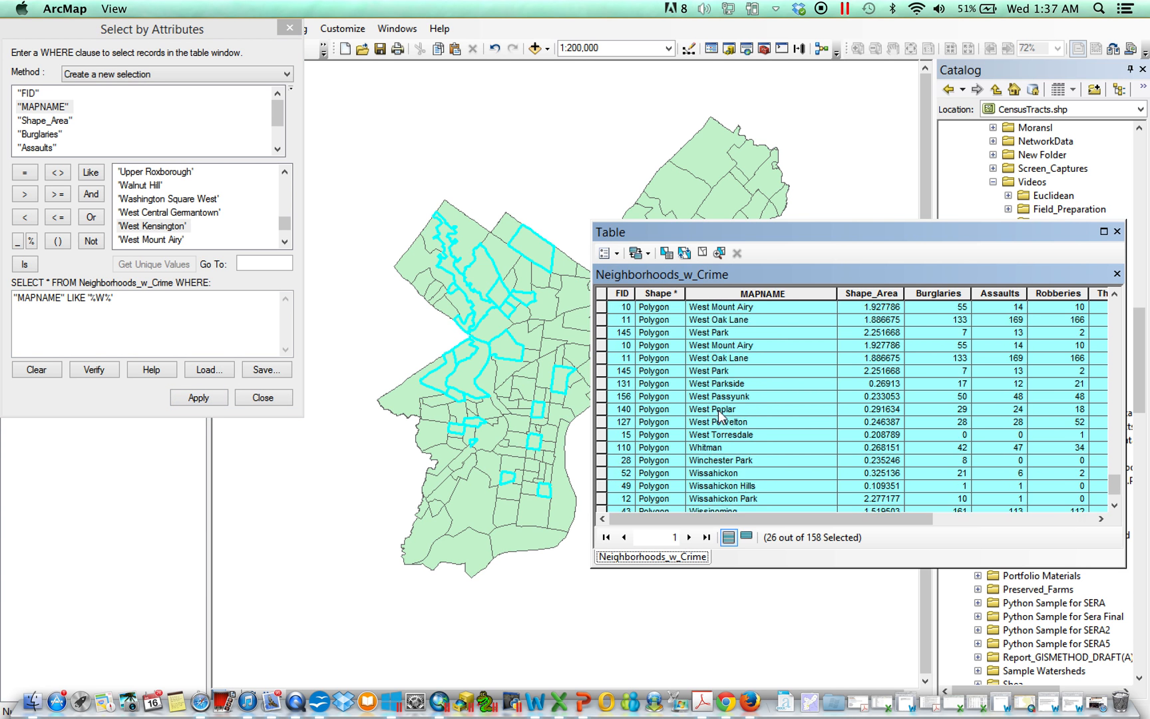
pyautogui.scroll(-4, 719, 416)
pyautogui.scroll(-10, 720, 416)
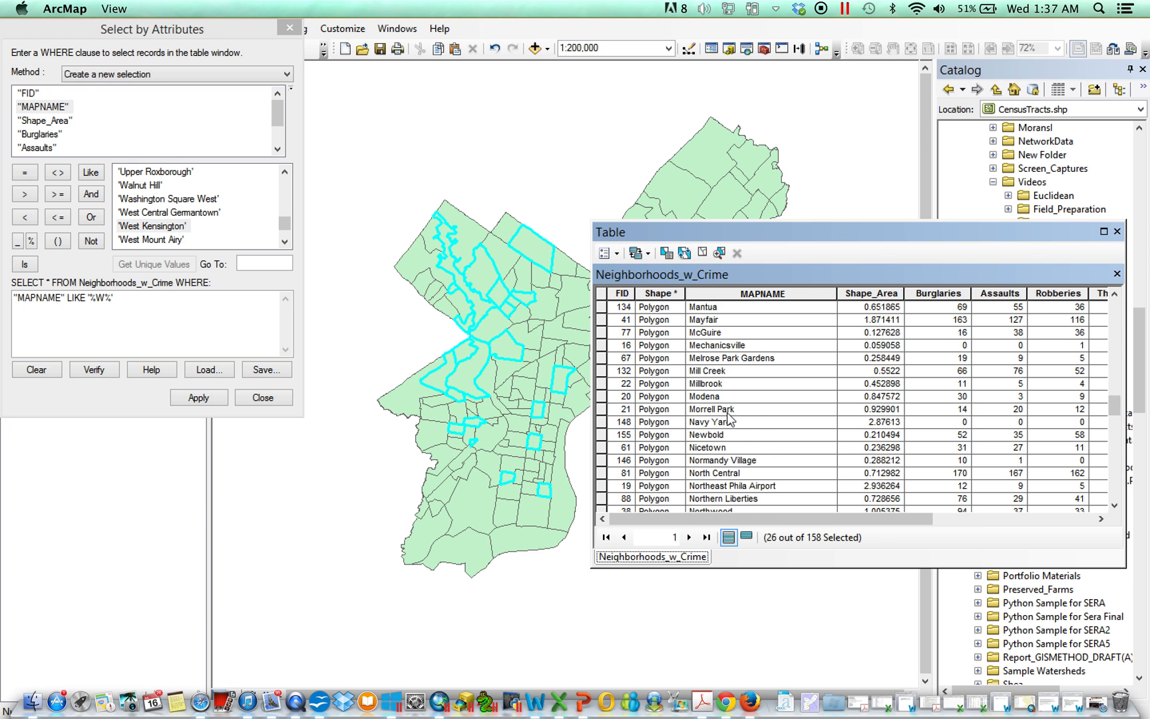
pyautogui.scroll(16, 729, 418)
pyautogui.scroll(15, 732, 399)
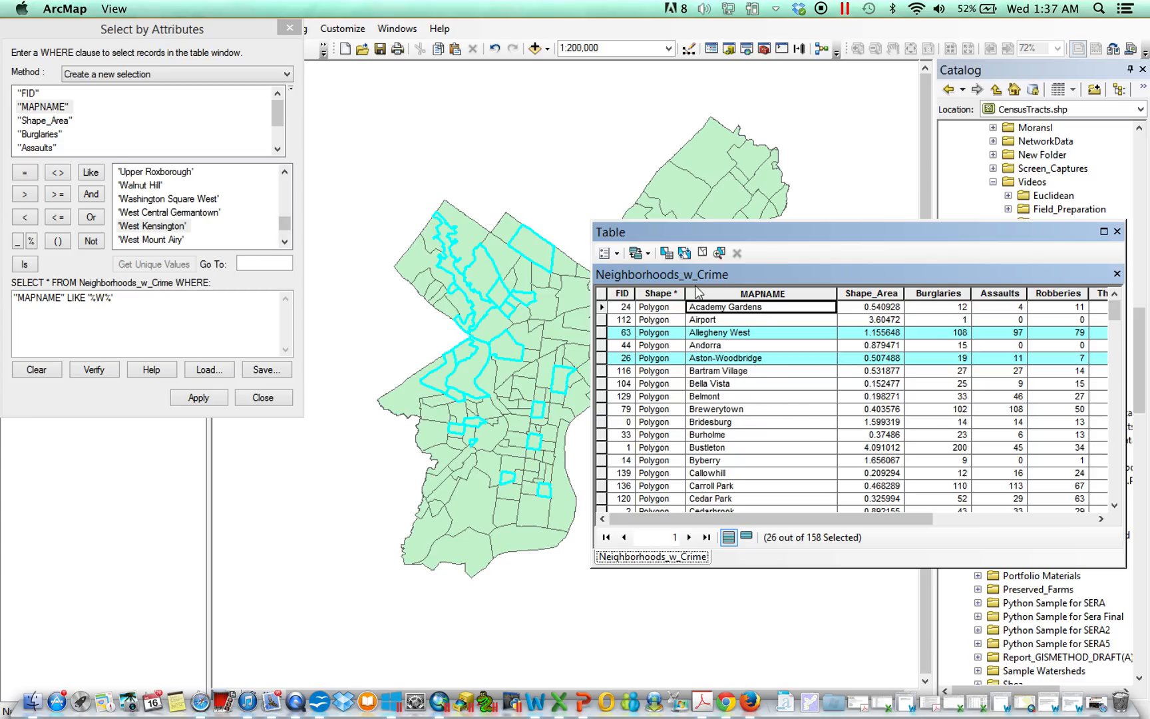
pyautogui.click(179, 313)
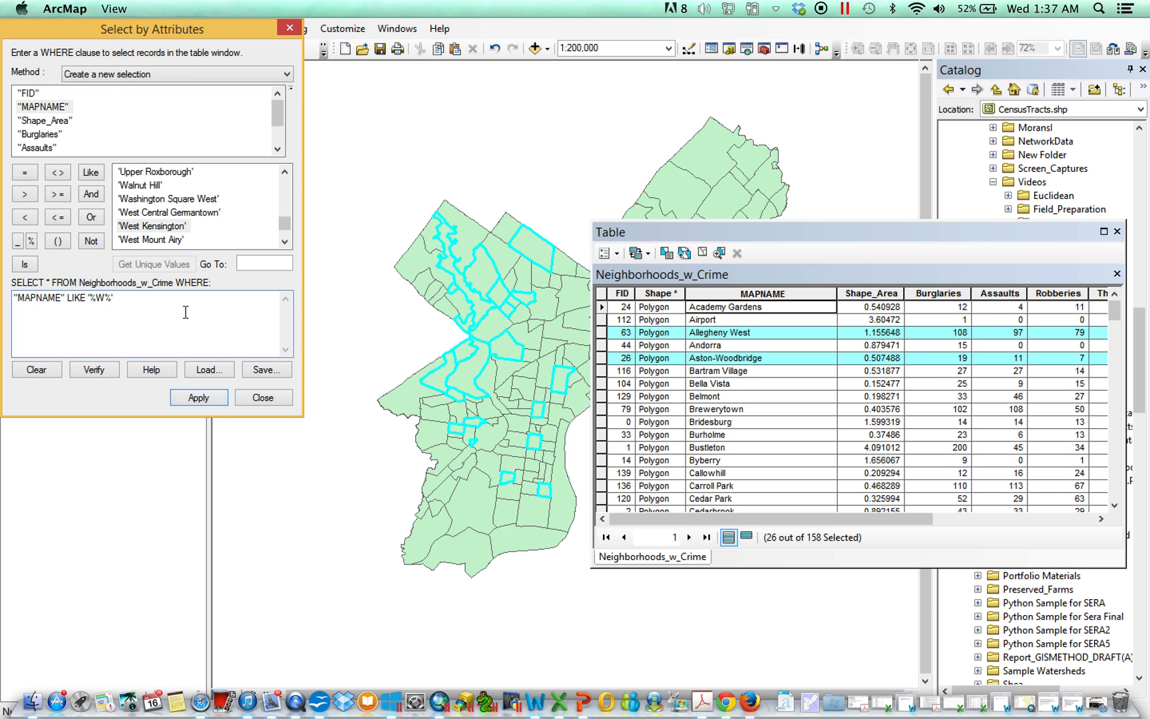
pyautogui.scroll(-20, 627, 379)
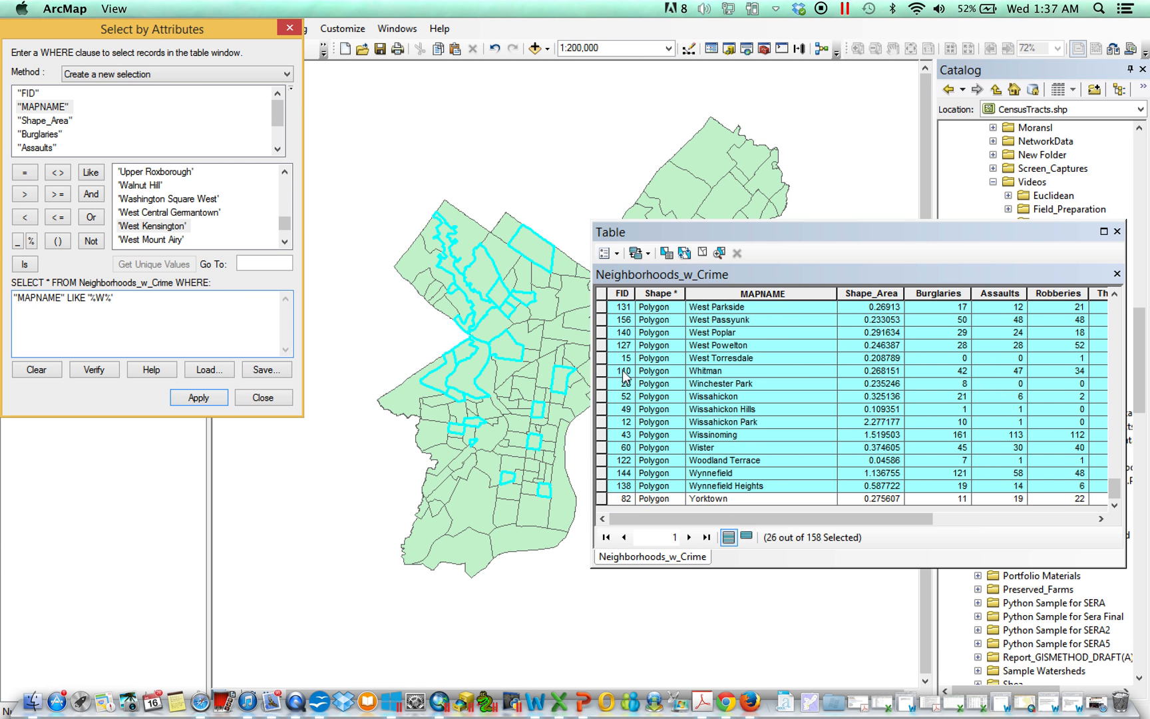
pyautogui.click(798, 517)
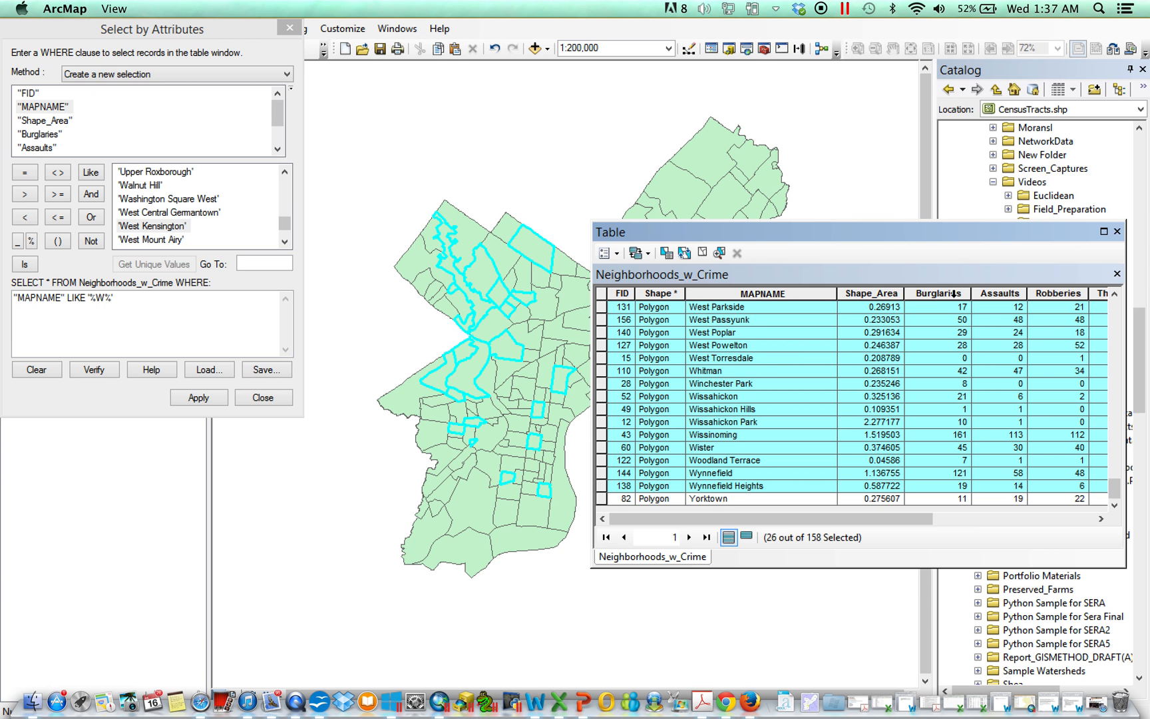
# Step: Sort the table ascending by Burglaries and show only the selected records
pyautogui.rightClick(954, 293)
pyautogui.click(983, 304)
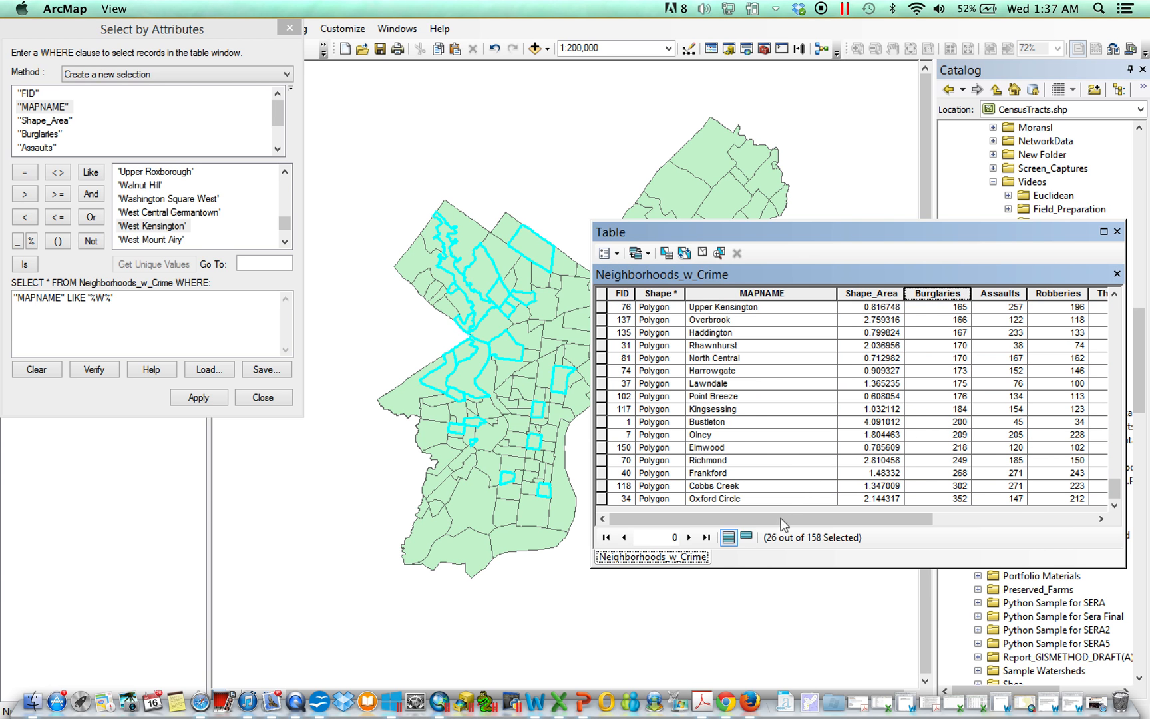
pyautogui.click(747, 538)
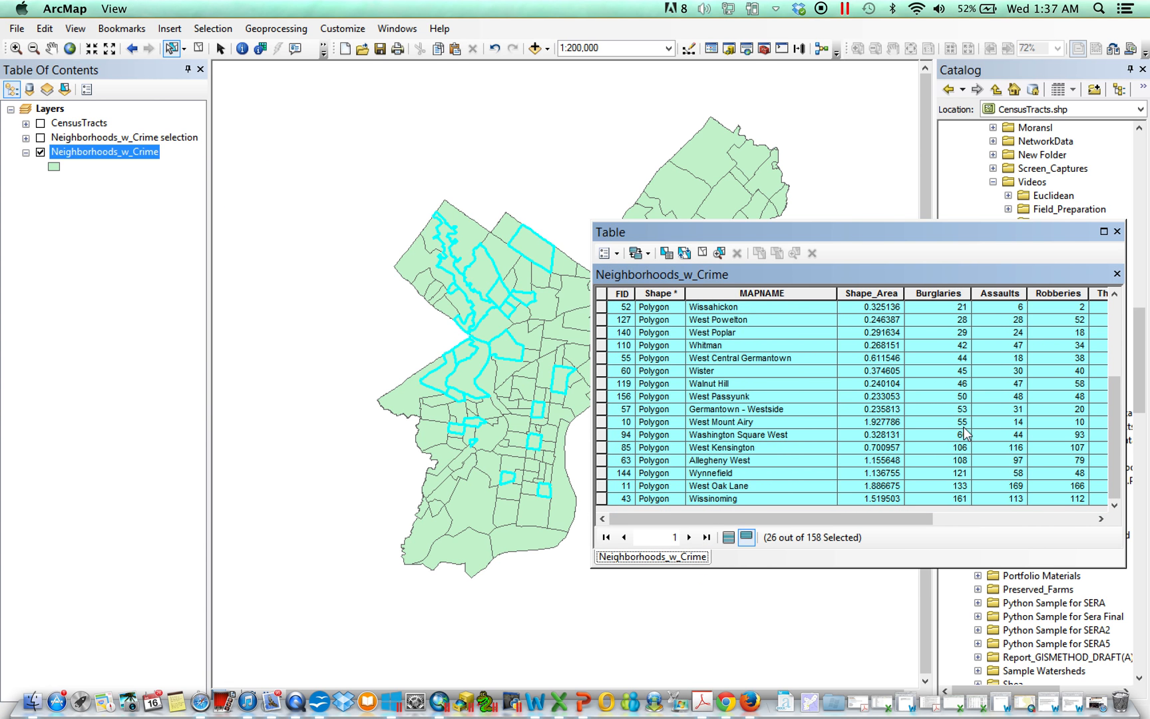
pyautogui.scroll(4, 969, 434)
pyautogui.scroll(-1, 979, 449)
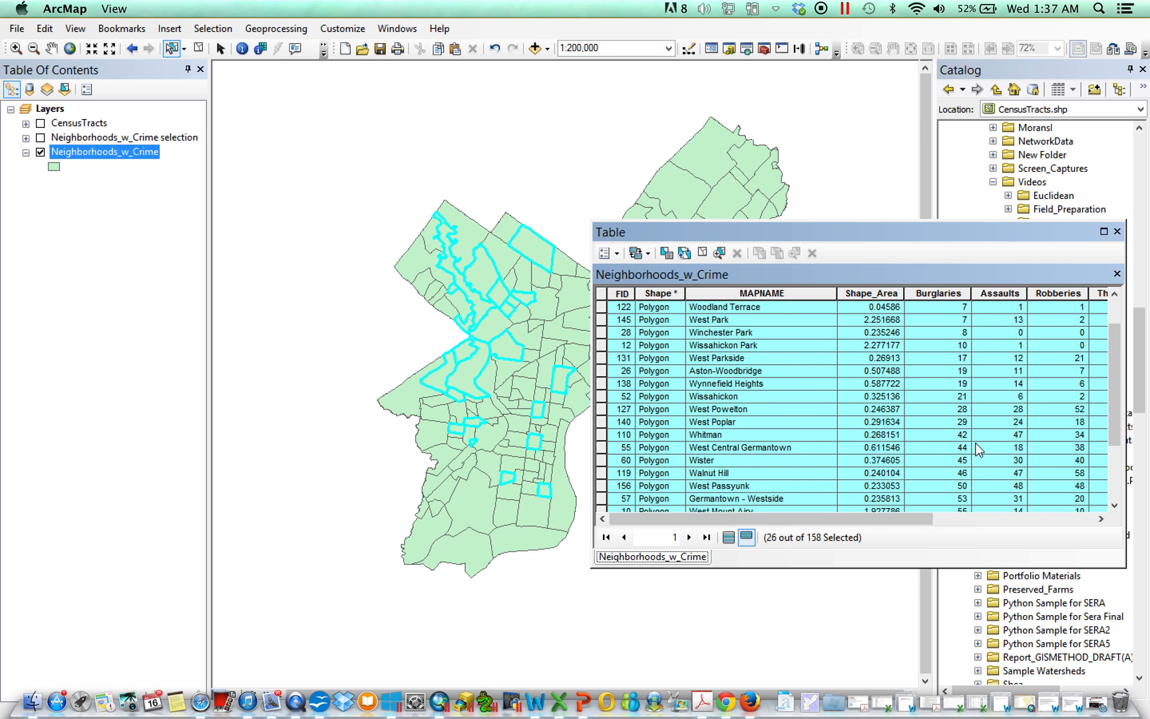
pyautogui.scroll(1, 950, 414)
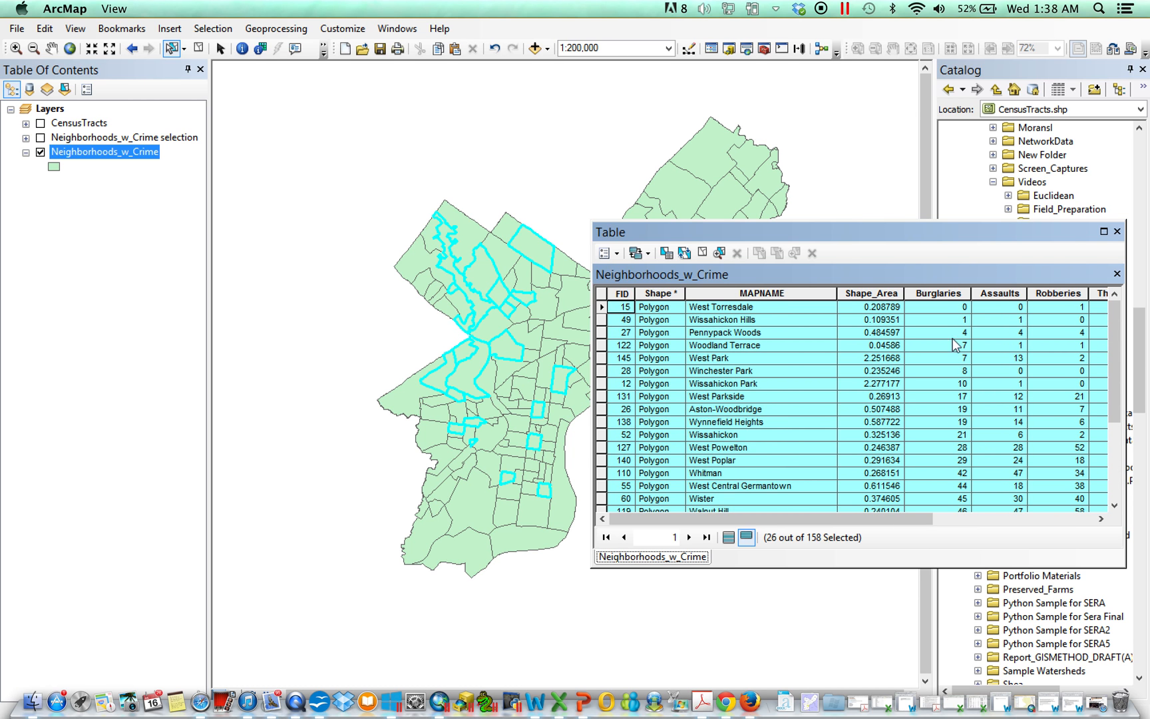
# Step: Reopen Select By Attributes from the table options and delete the previous expression
pyautogui.click(607, 253)
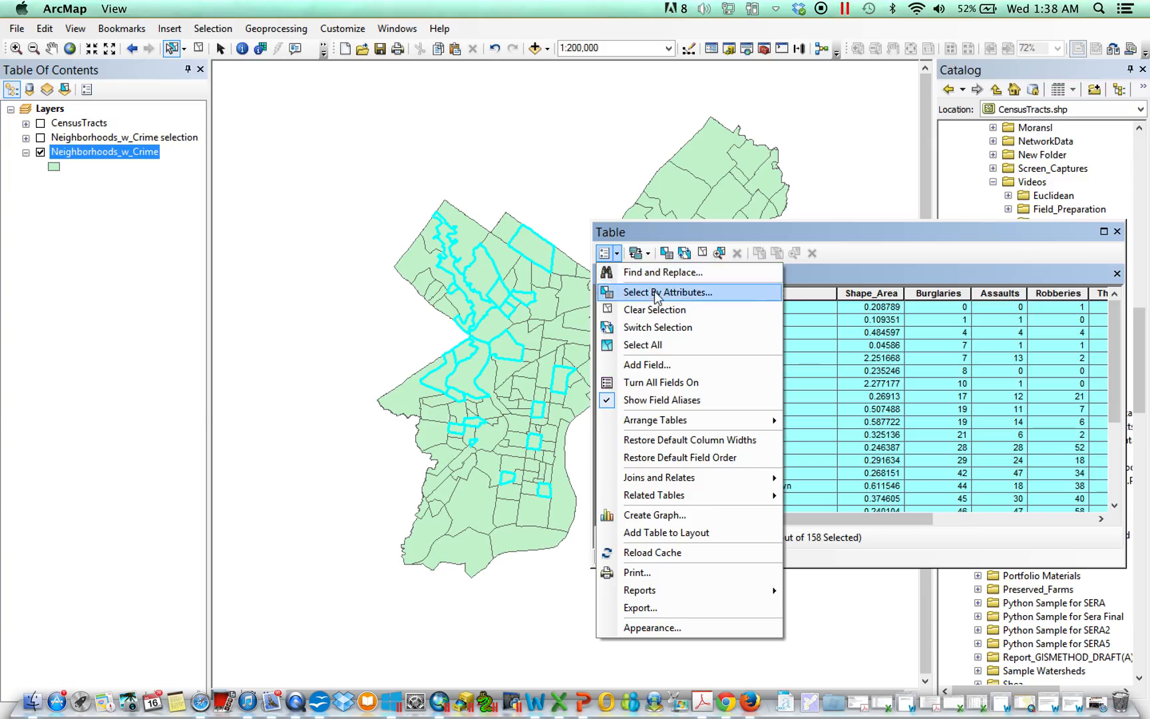
pyautogui.click(655, 291)
pyautogui.moveTo(155, 313); pyautogui.dragTo(2, 296)
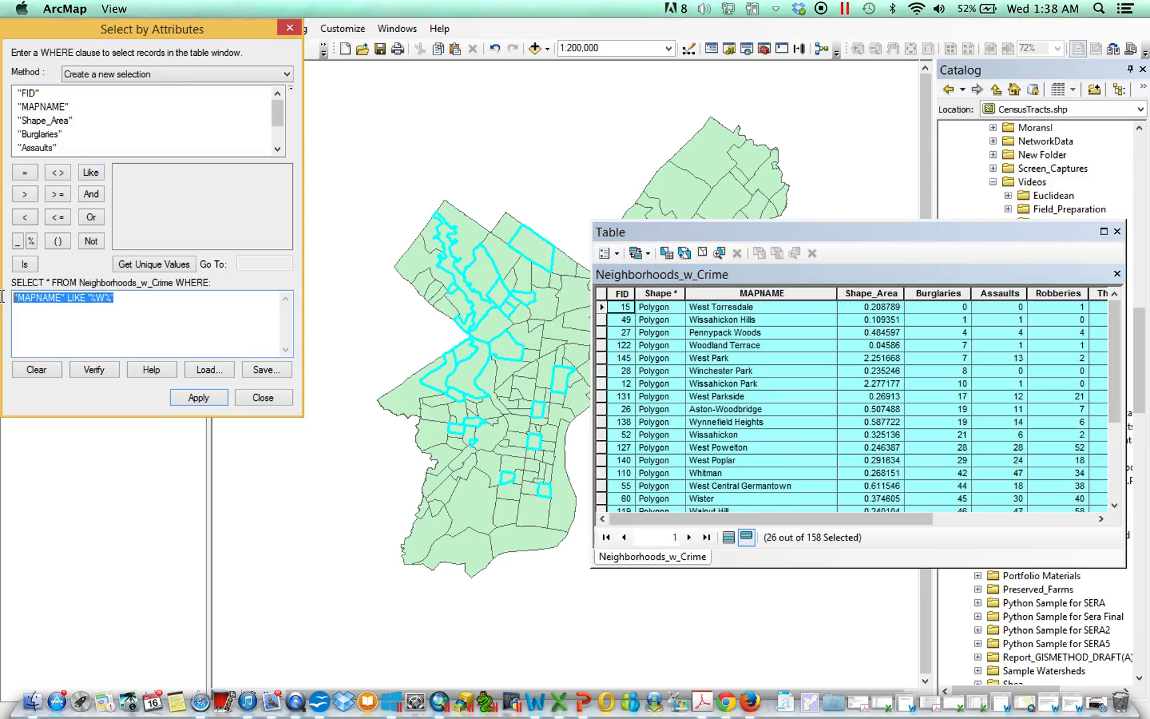
pyautogui.press('BackSpace')
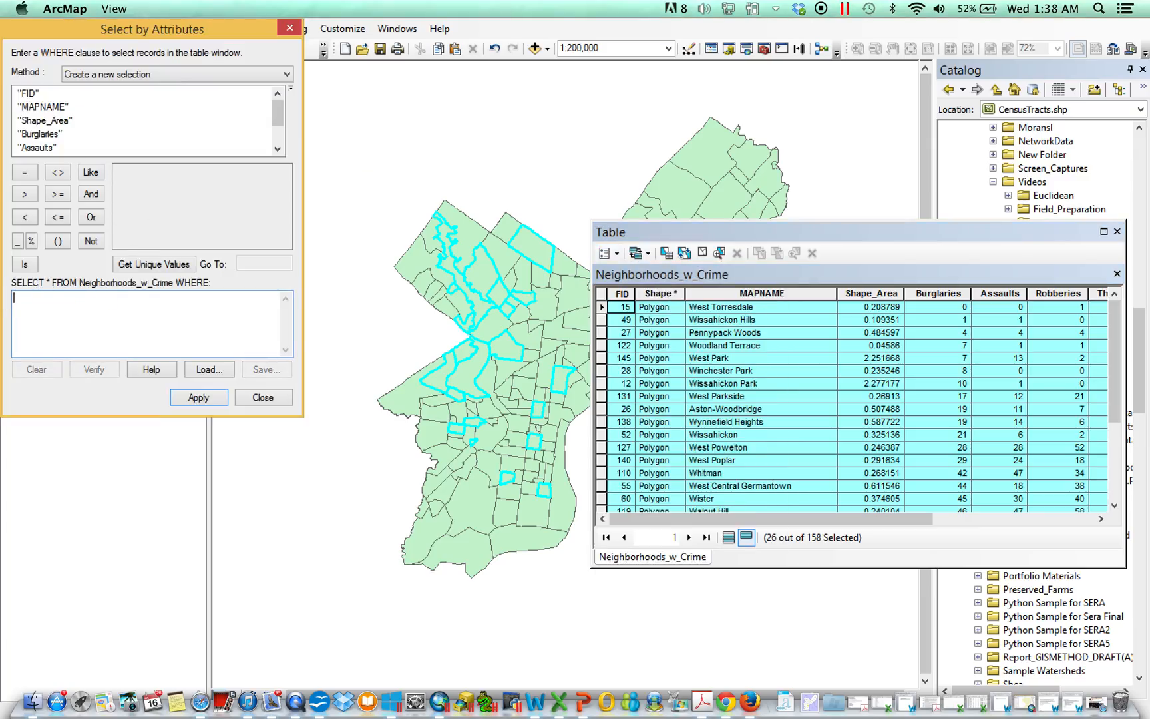
# Step: Set the method to Remove from current selection, build "Burglaries" < 20 and apply it
pyautogui.click(105, 76)
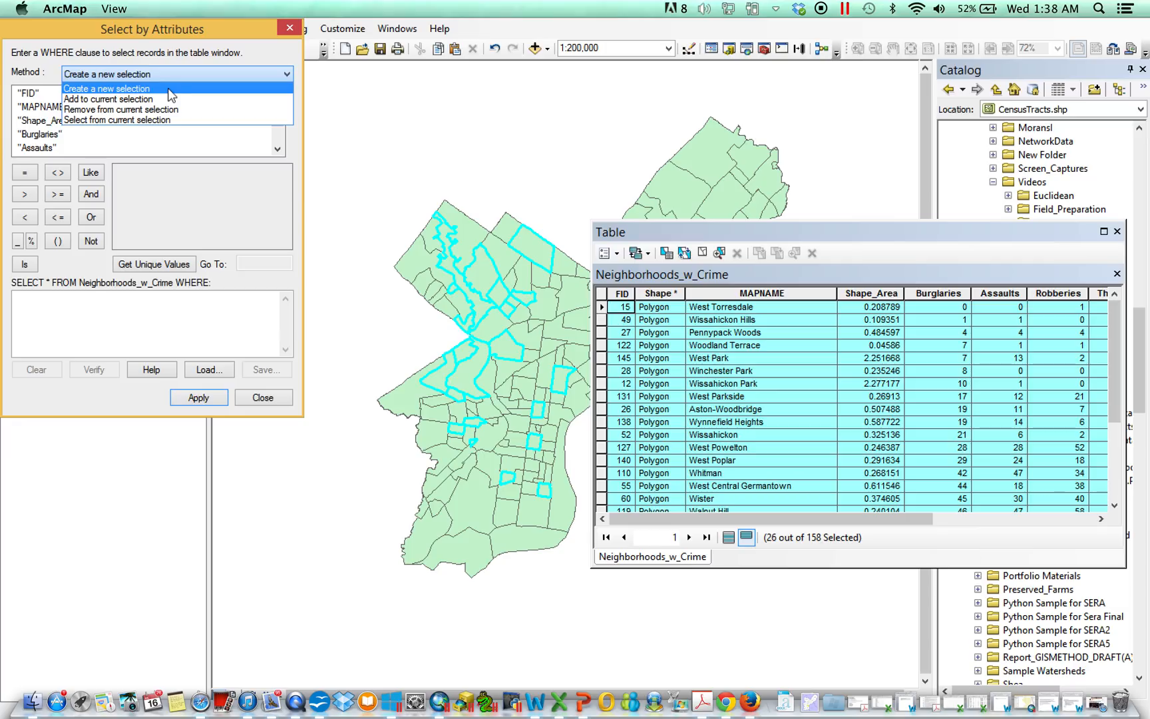
pyautogui.click(144, 98)
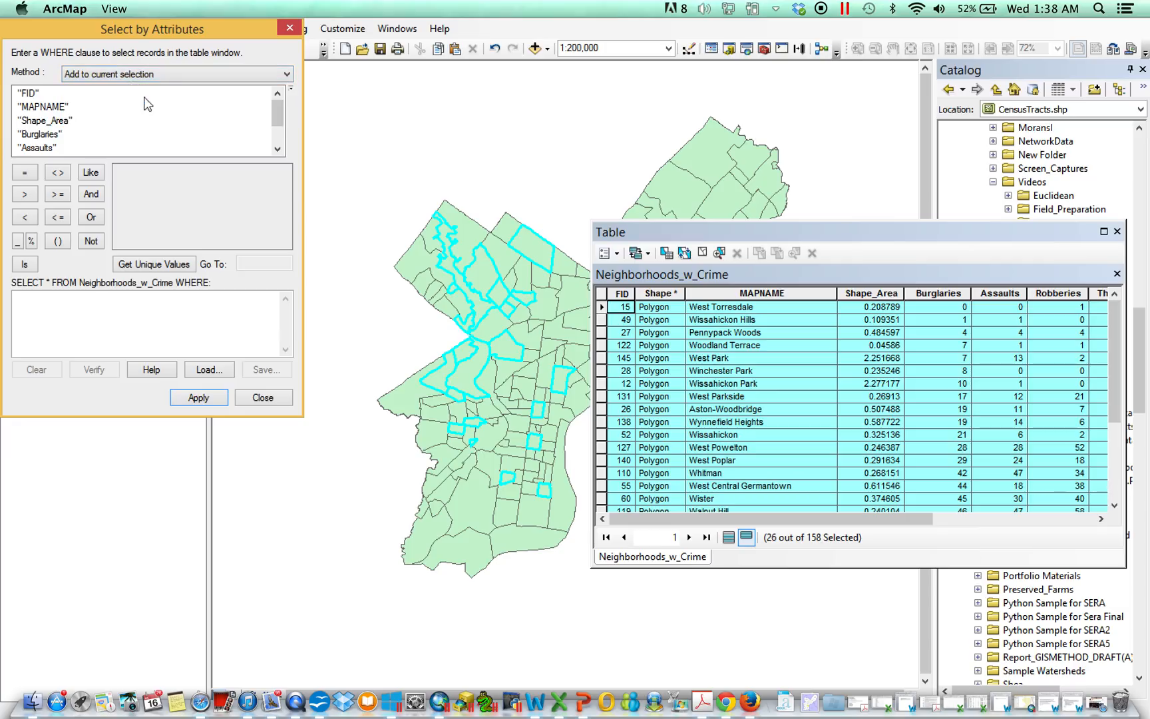
pyautogui.click(153, 75)
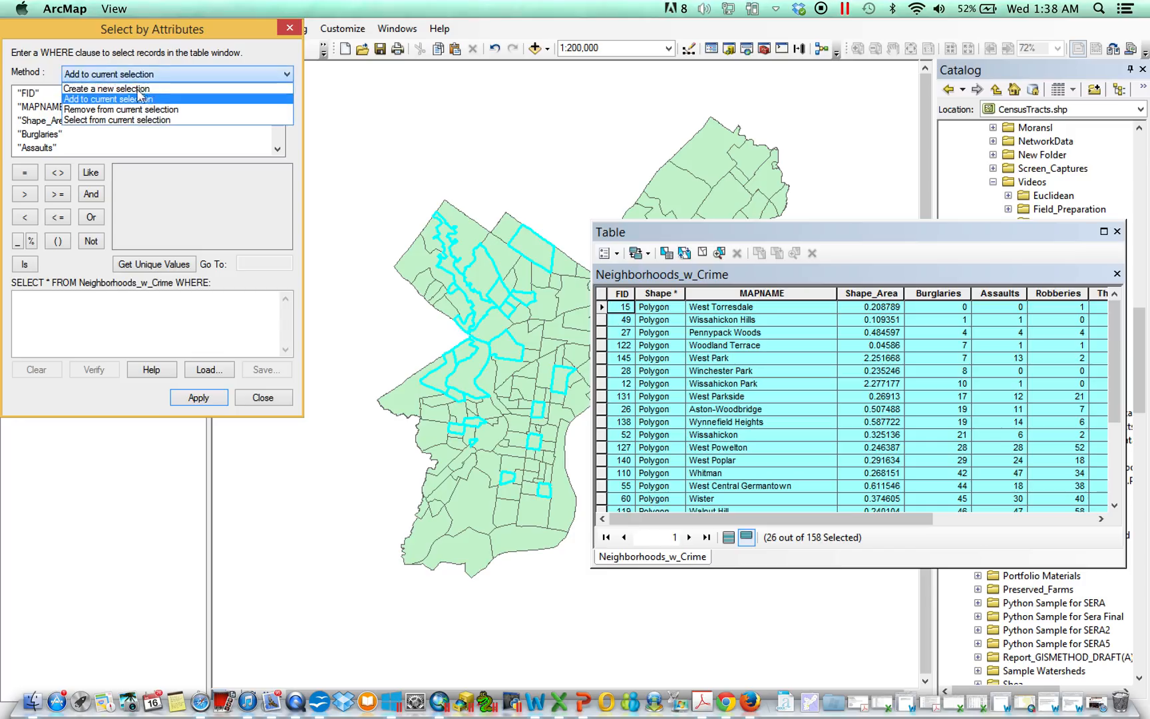
pyautogui.click(132, 111)
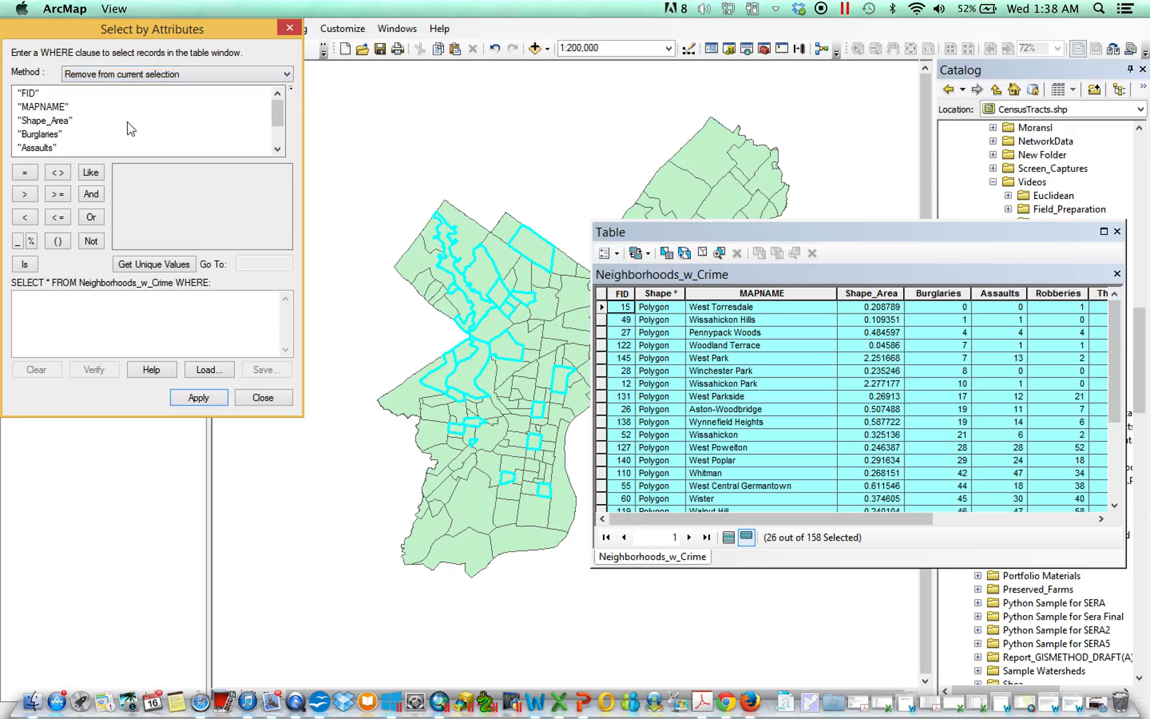
pyautogui.click(1114, 328)
pyautogui.moveTo(1114, 326)
pyautogui.mouseDown()
pyautogui.moveTo(1117, 405)
pyautogui.moveTo(1121, 328)
pyautogui.moveTo(1121, 343)
pyautogui.mouseUp()
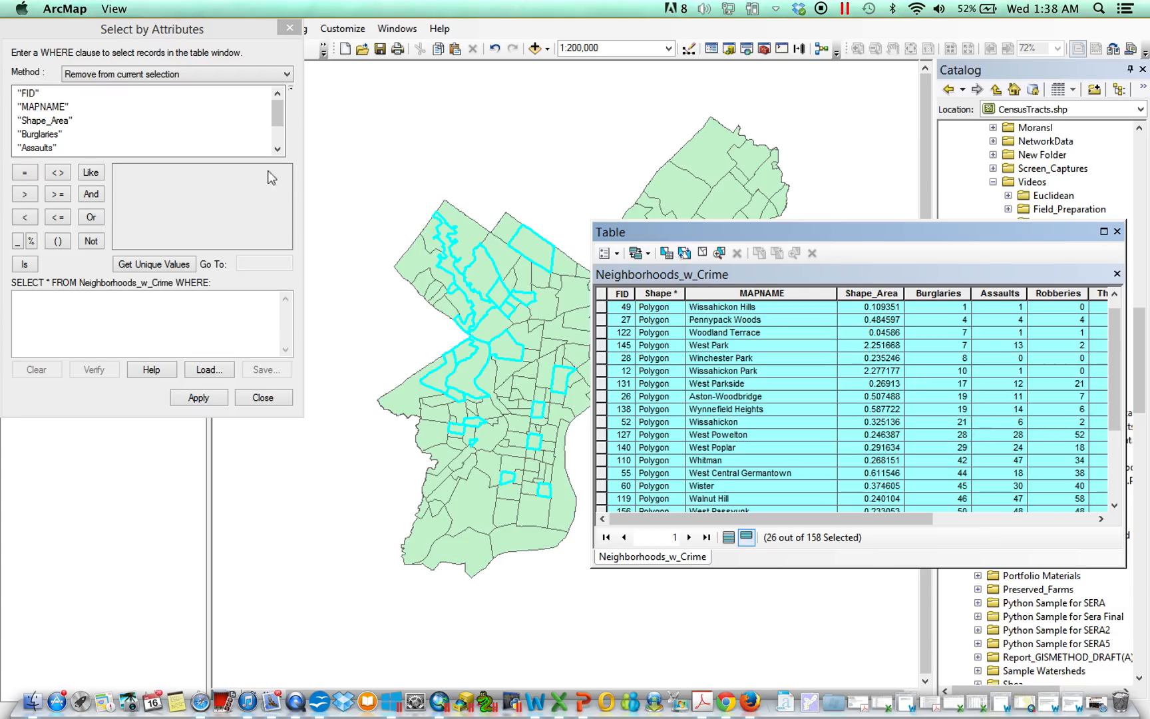
pyautogui.doubleClick(48, 134)
pyautogui.click(30, 220)
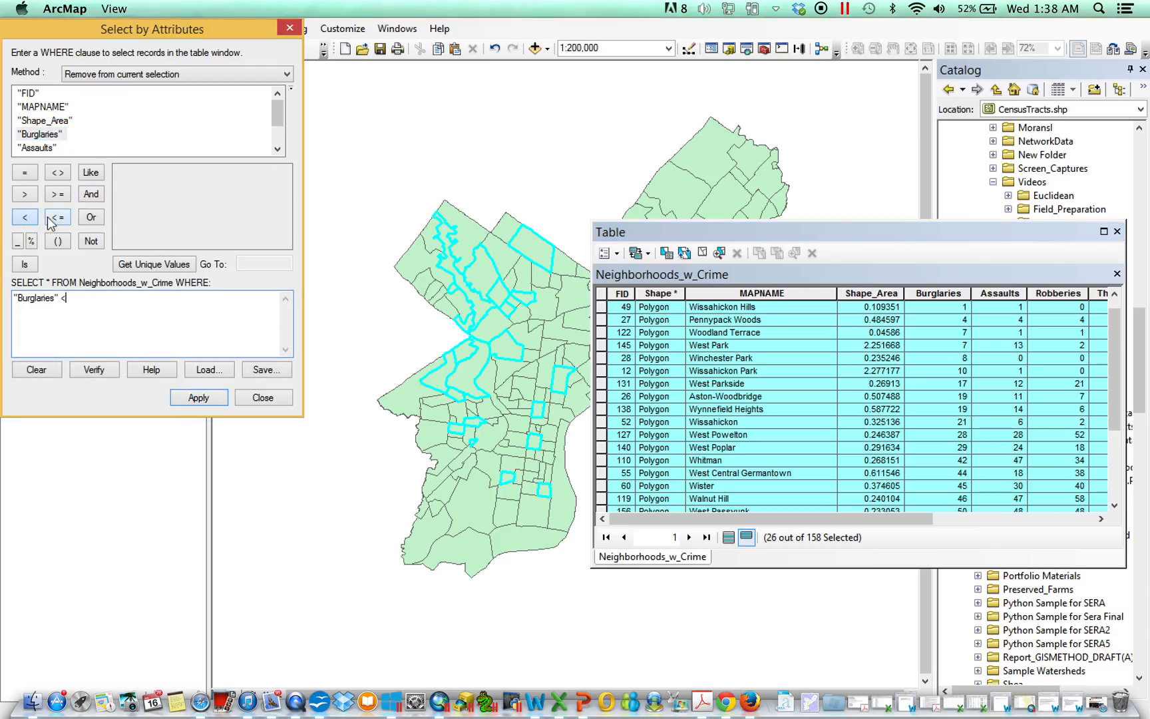
pyautogui.write('20')
pyautogui.click(198, 397)
pyautogui.click(798, 279)
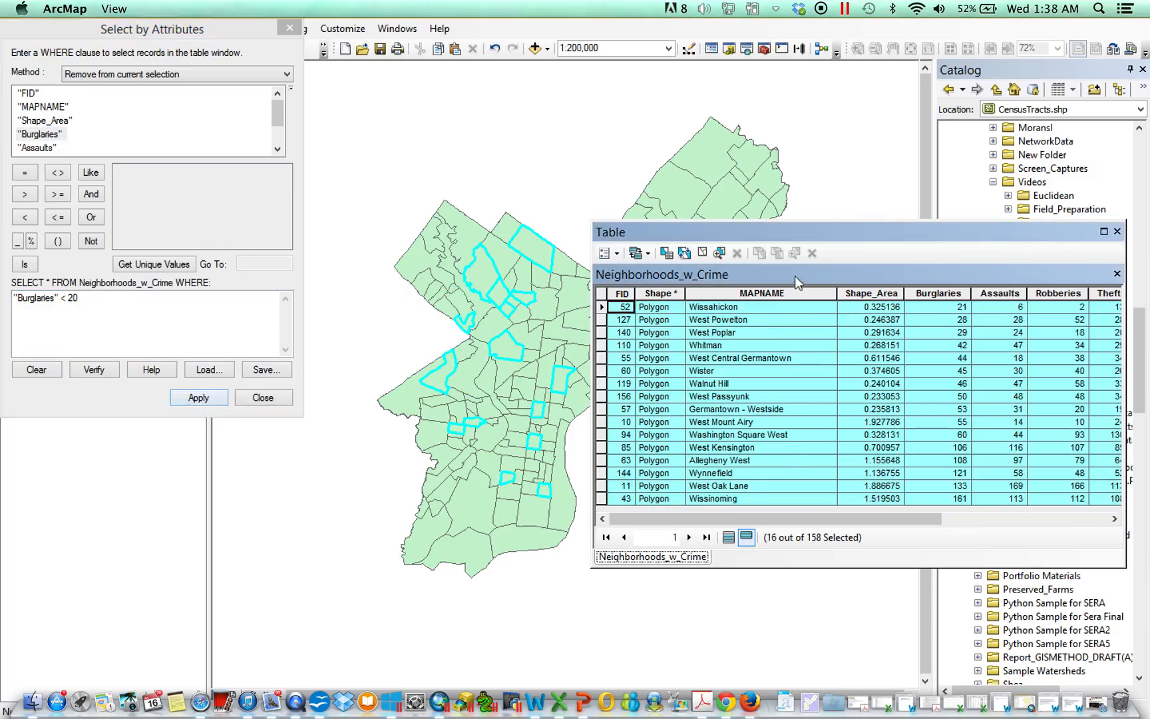
# Step: Clear the previous expression and set the selection method to Select from current selection
pyautogui.tripleClick(141, 301)
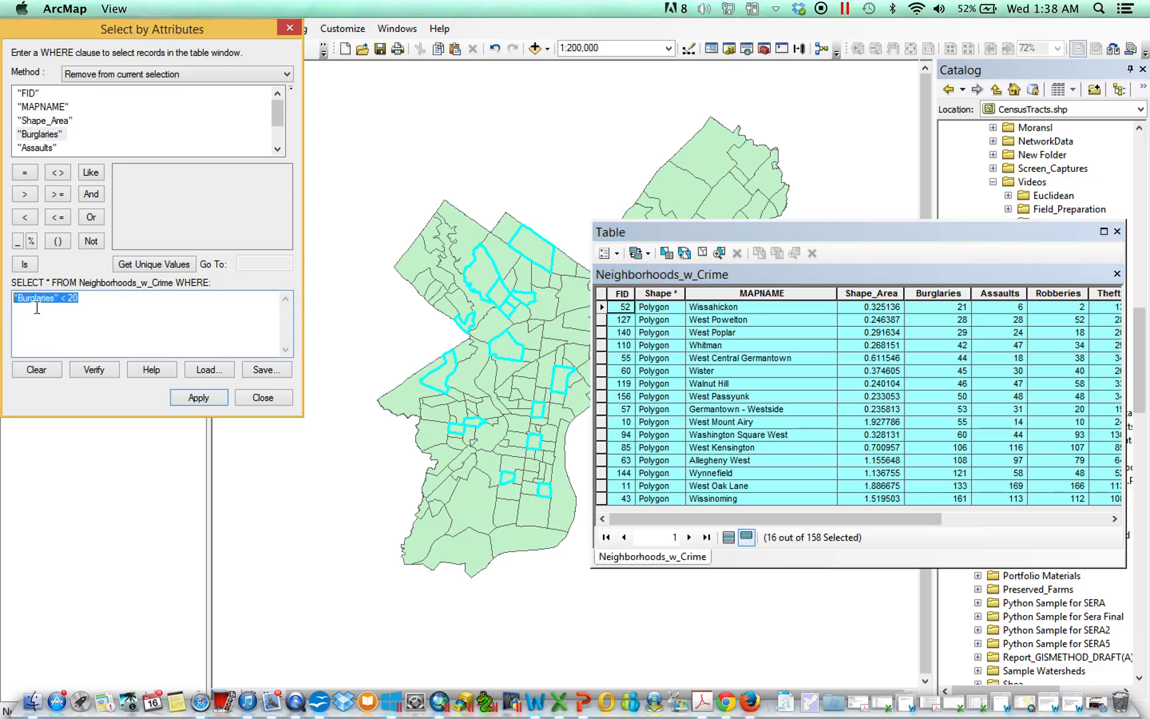
pyautogui.press('BackSpace')
pyautogui.click(135, 74)
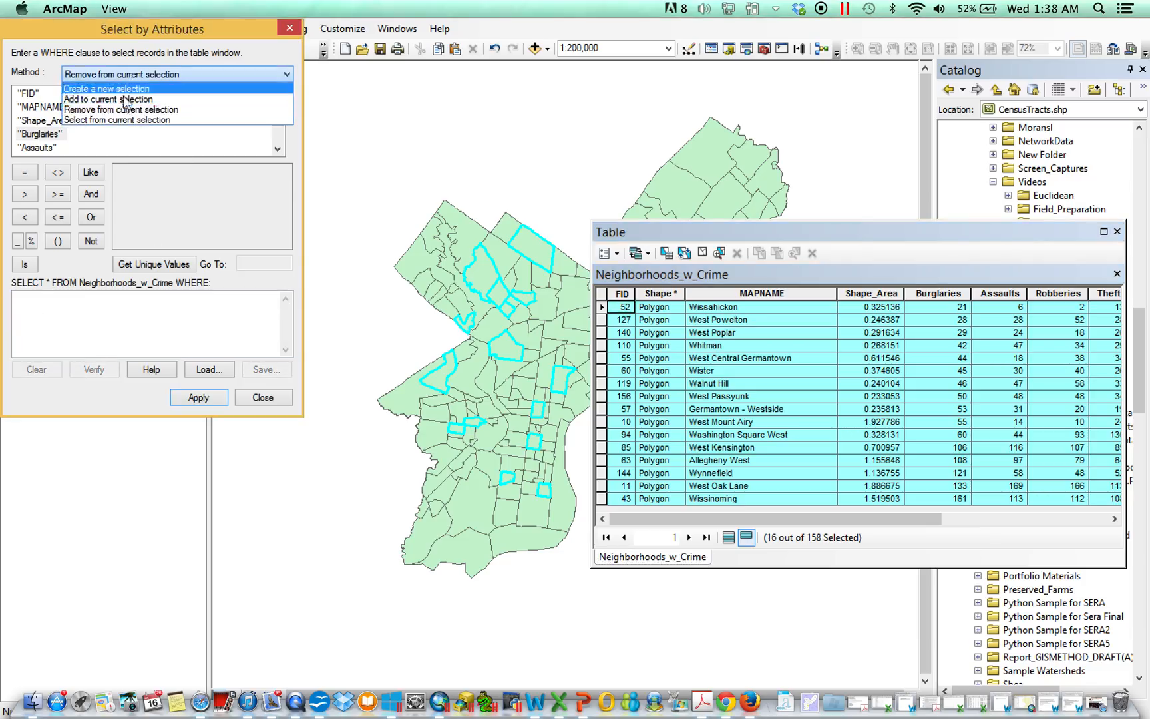
pyautogui.click(121, 117)
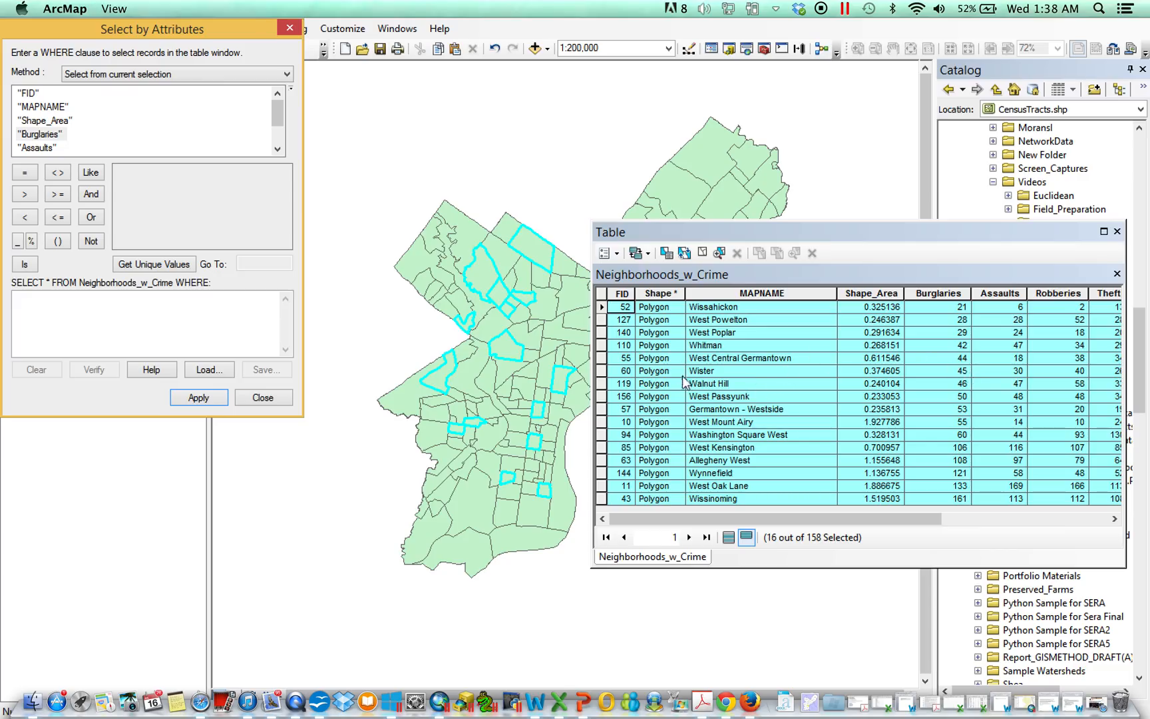
# Step: Highlight the table records from West Central Germantown through Washington Square West
pyautogui.click(602, 359)
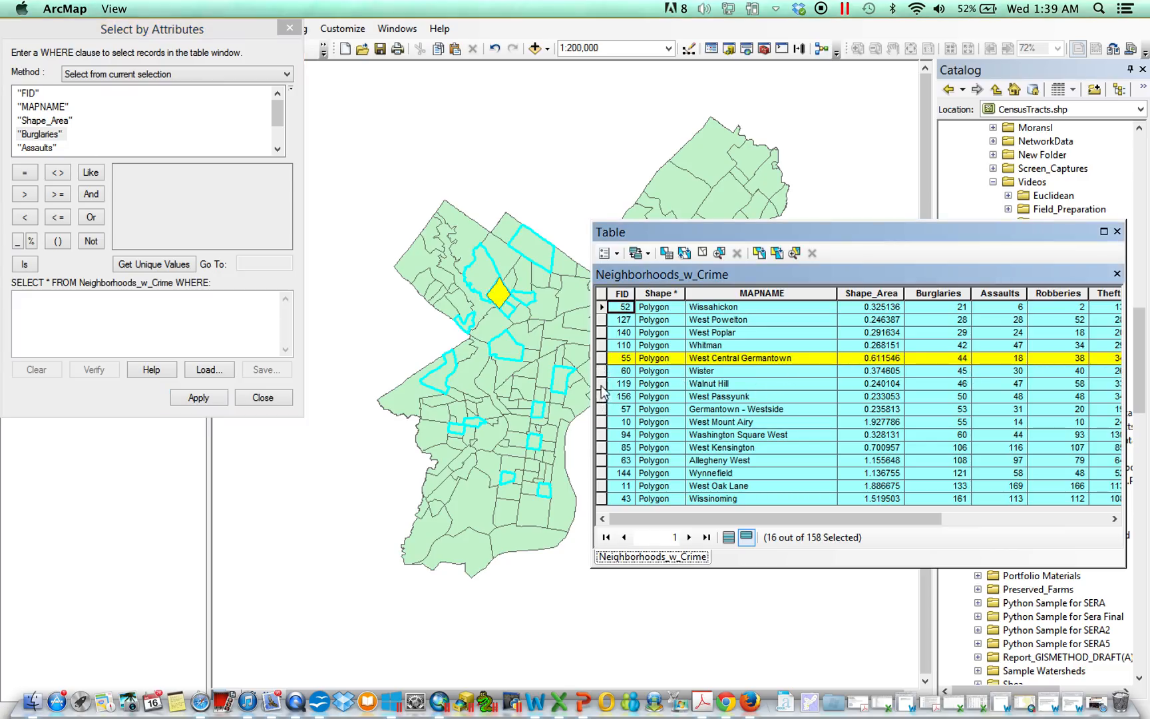
pyautogui.moveTo(601, 393); pyautogui.dragTo(605, 436)
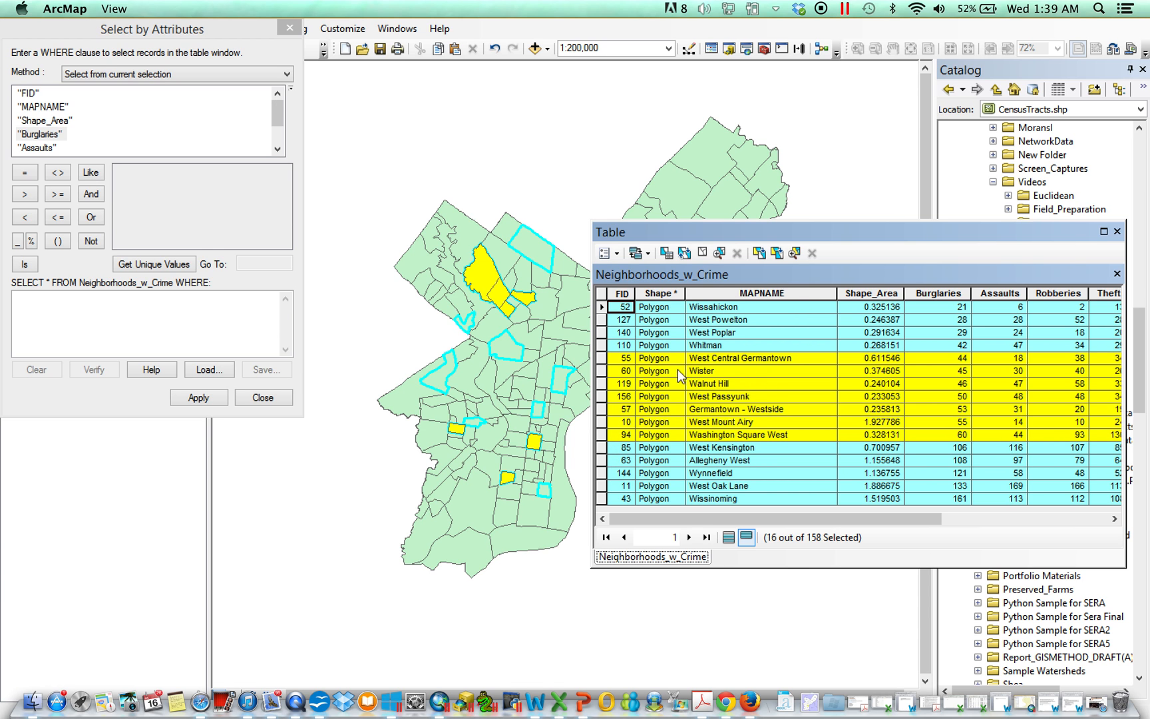
pyautogui.click(166, 303)
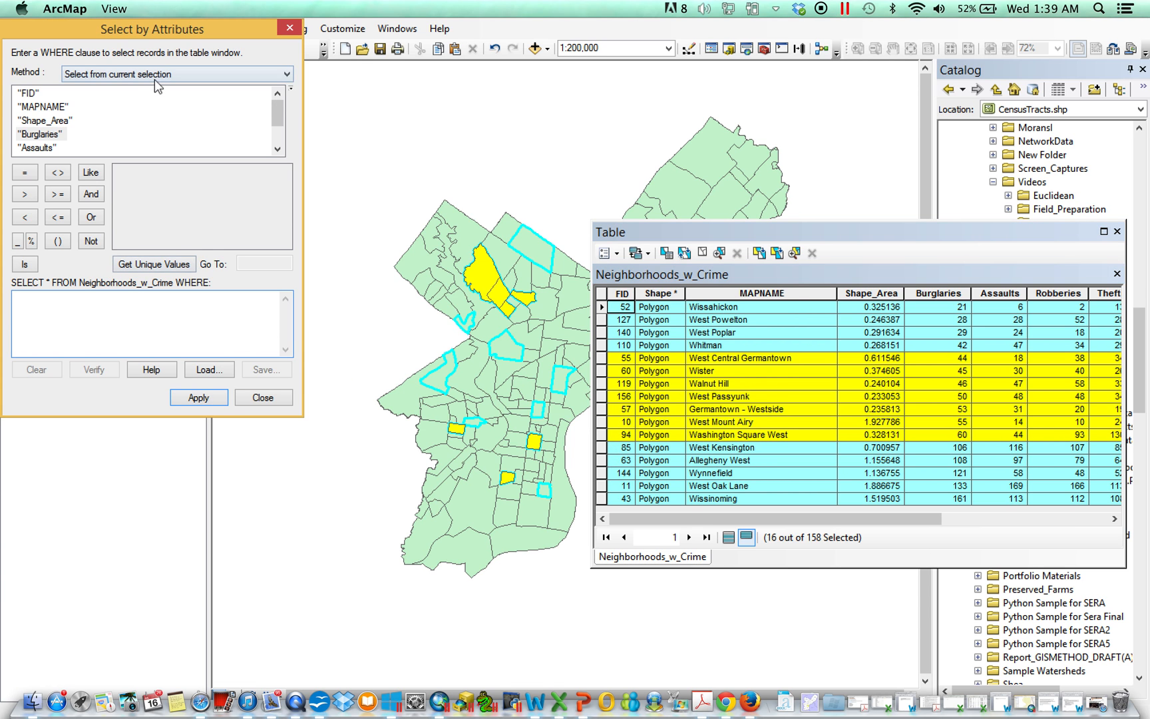
pyautogui.click(155, 74)
pyautogui.click(140, 120)
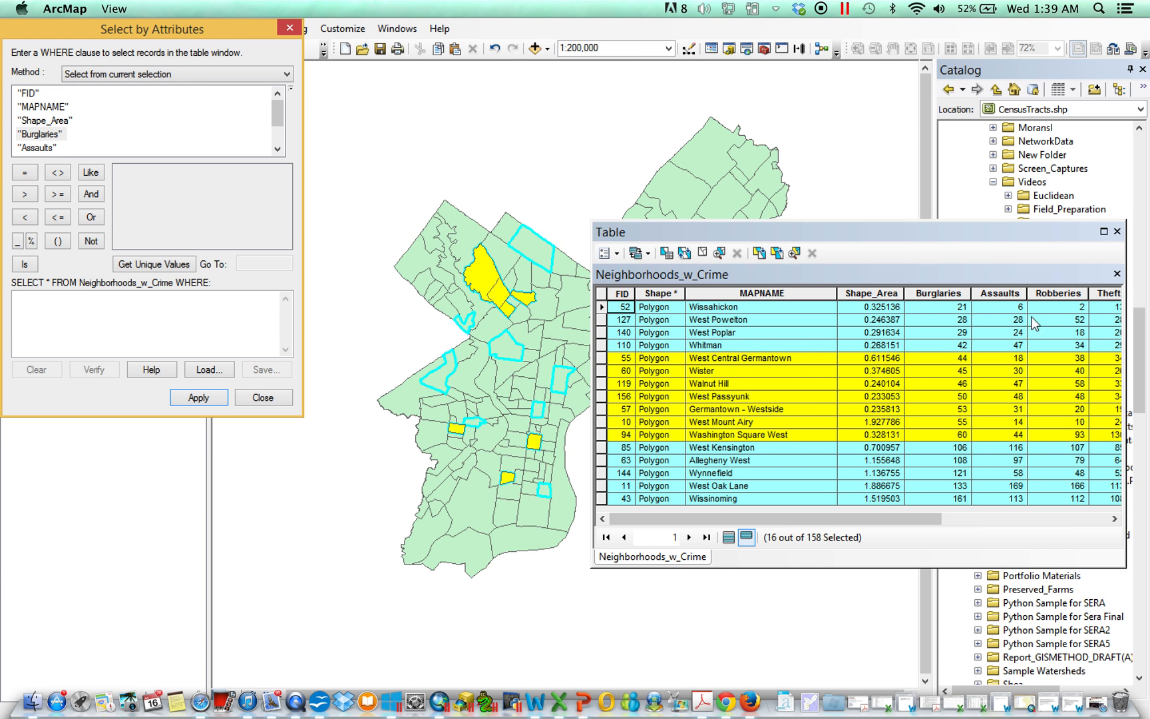
# Step: Sort the table by Assaults, then build "Assaults" >= 40 and apply it to the current selection
pyautogui.click(999, 295)
pyautogui.doubleClick(999, 294)
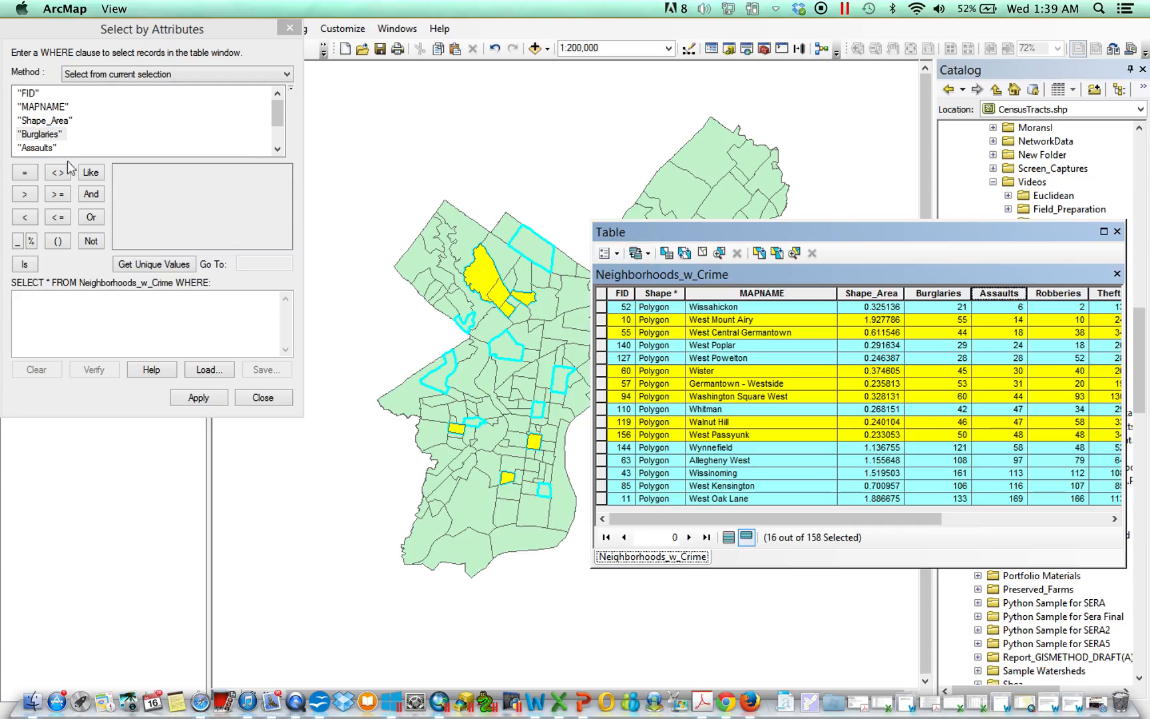
pyautogui.doubleClick(40, 148)
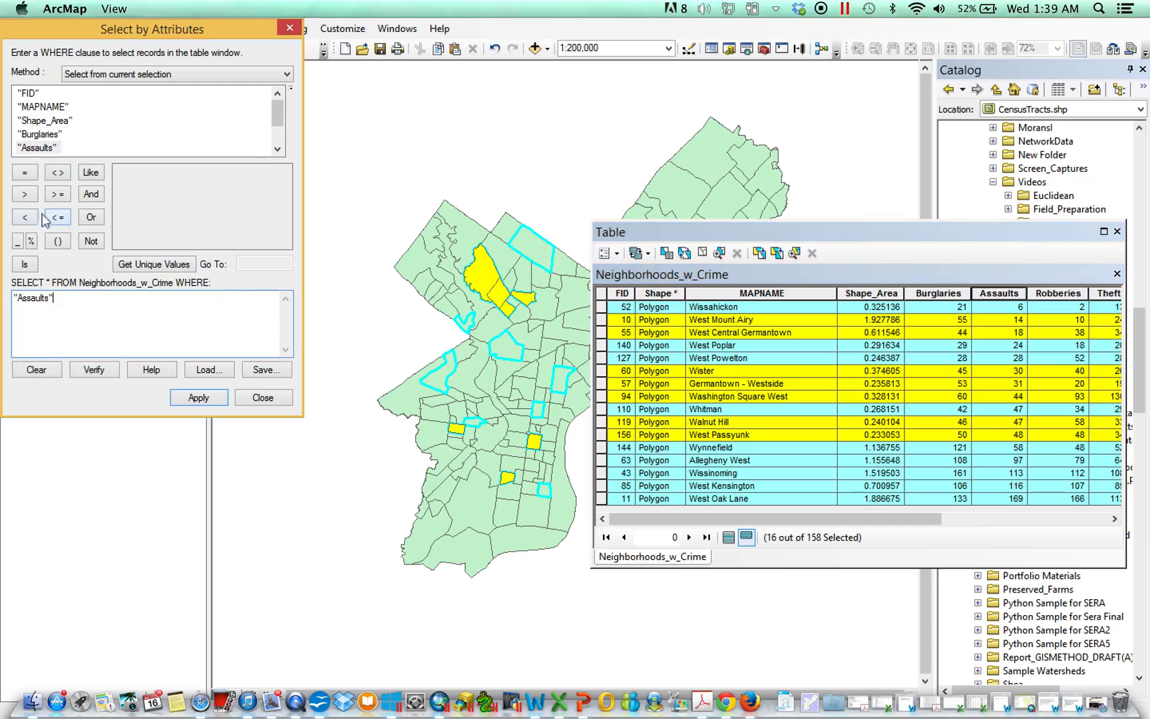
pyautogui.click(57, 194)
pyautogui.write('40')
pyautogui.click(217, 402)
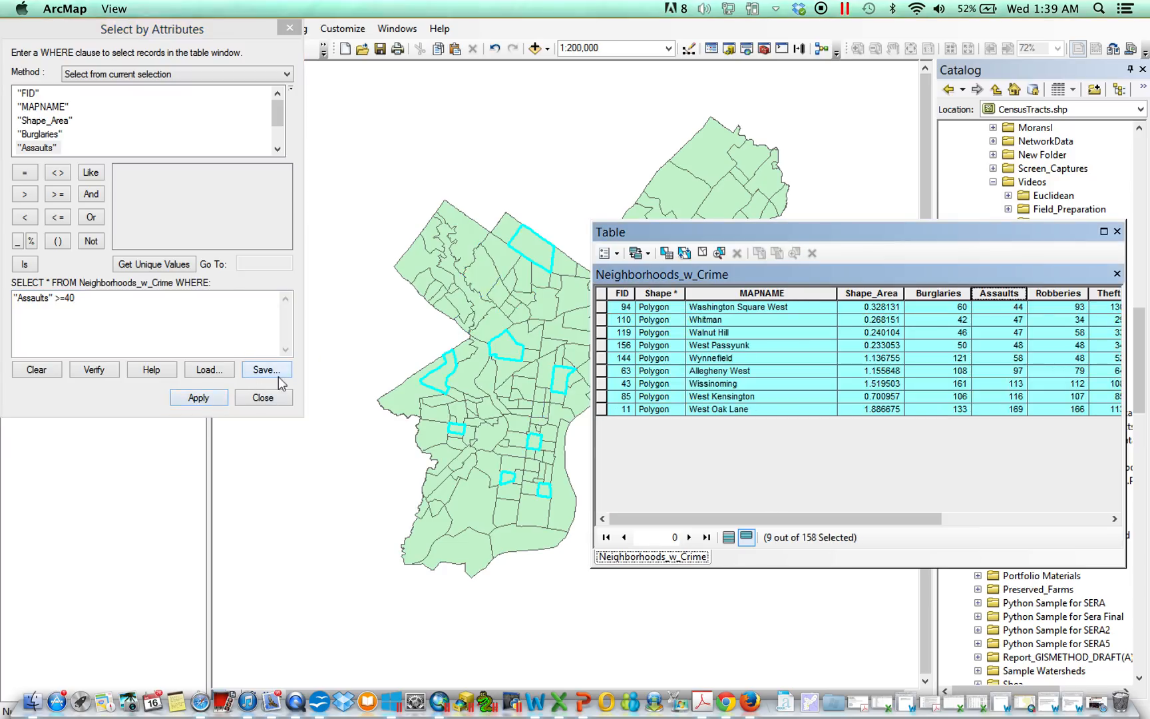
pyautogui.click(145, 74)
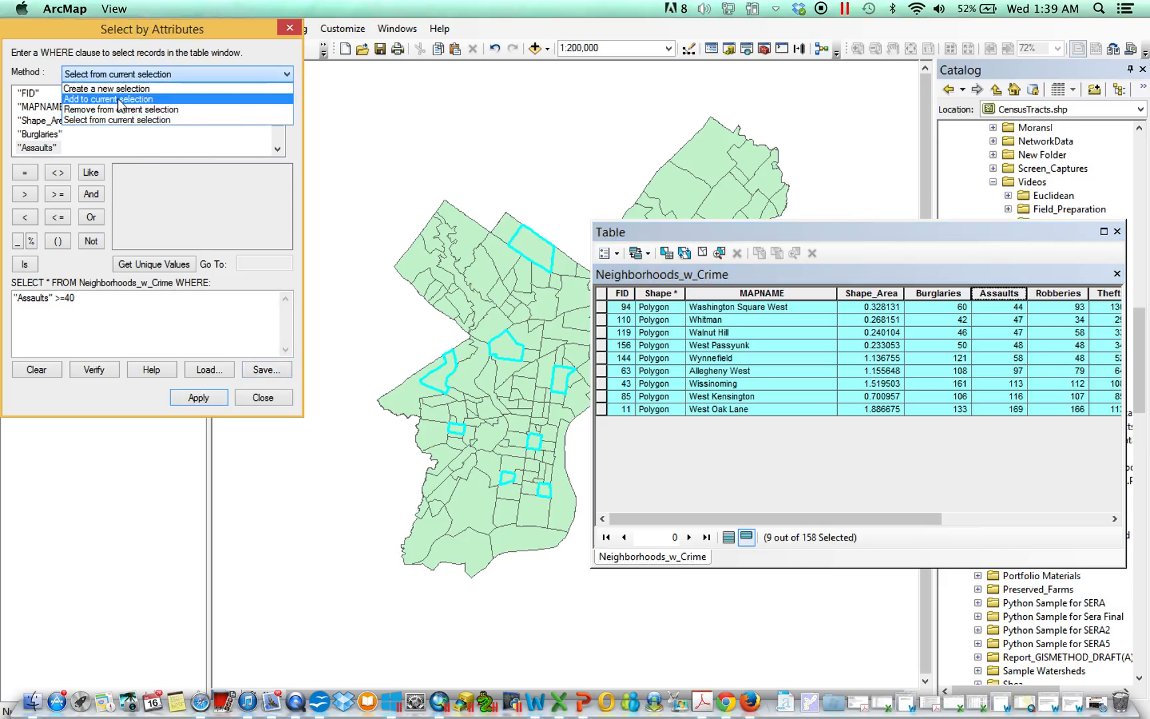
pyautogui.click(118, 98)
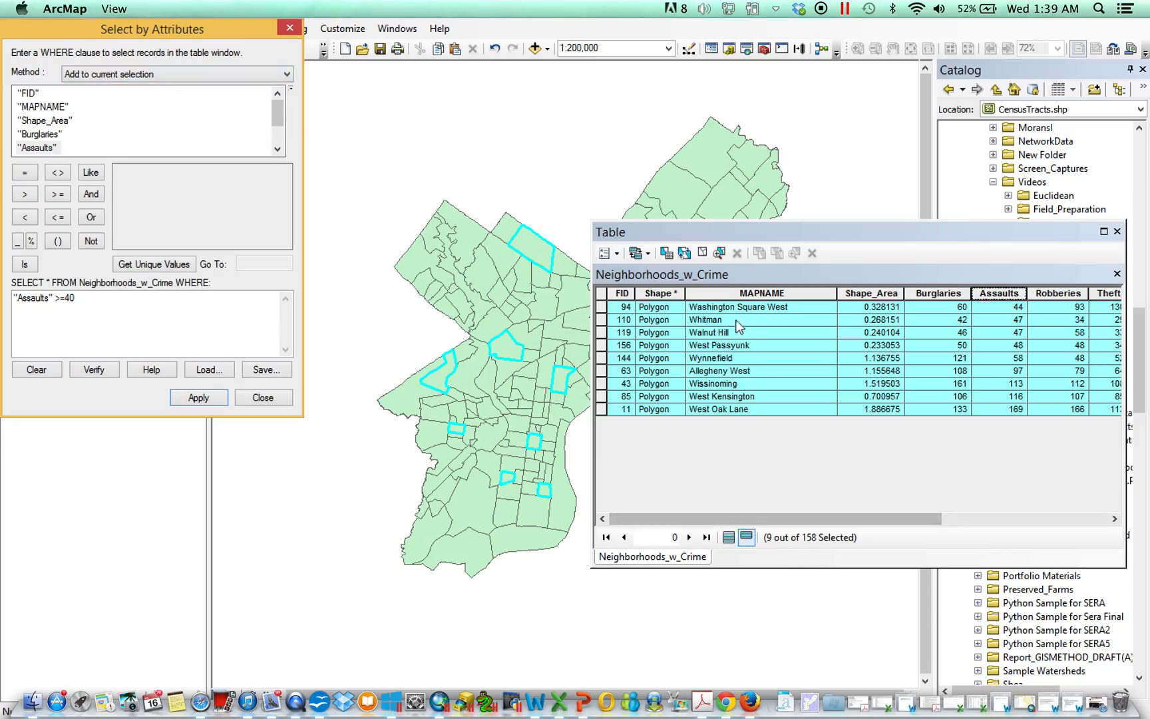
pyautogui.click(729, 537)
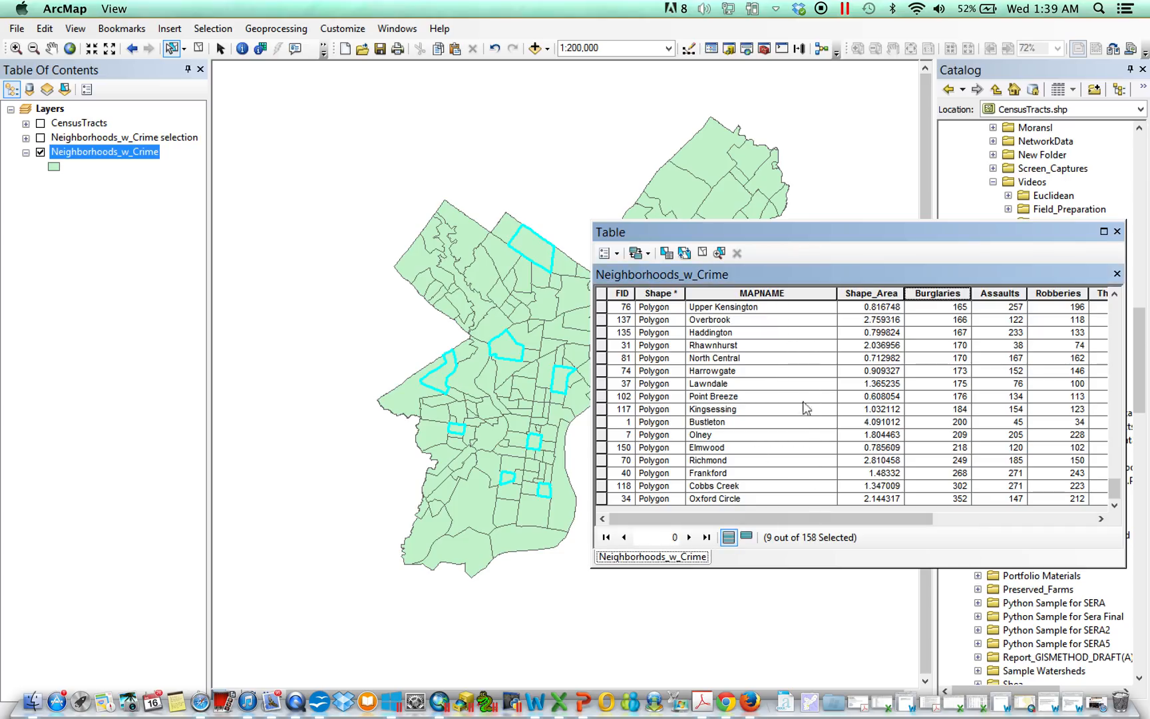
pyautogui.click(747, 537)
# Step: Reopen Select By Attributes, set the method to Add to current selection, and apply "Total_Crim" >= 1000
pyautogui.click(620, 251)
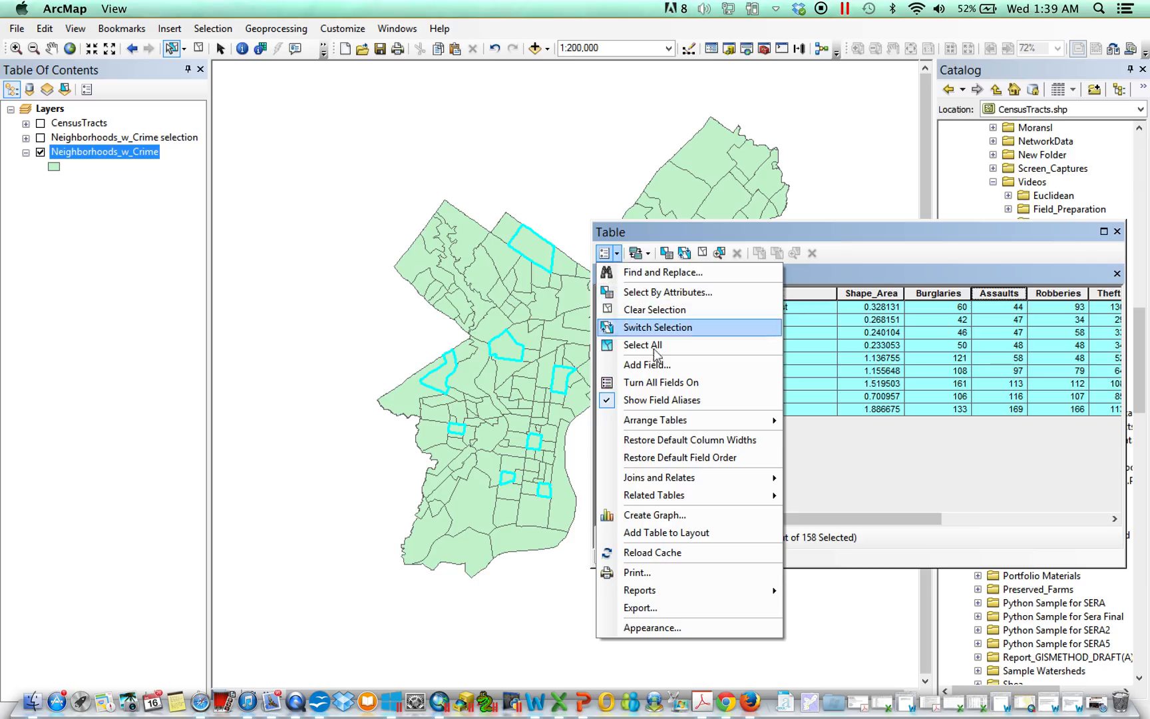
pyautogui.click(672, 293)
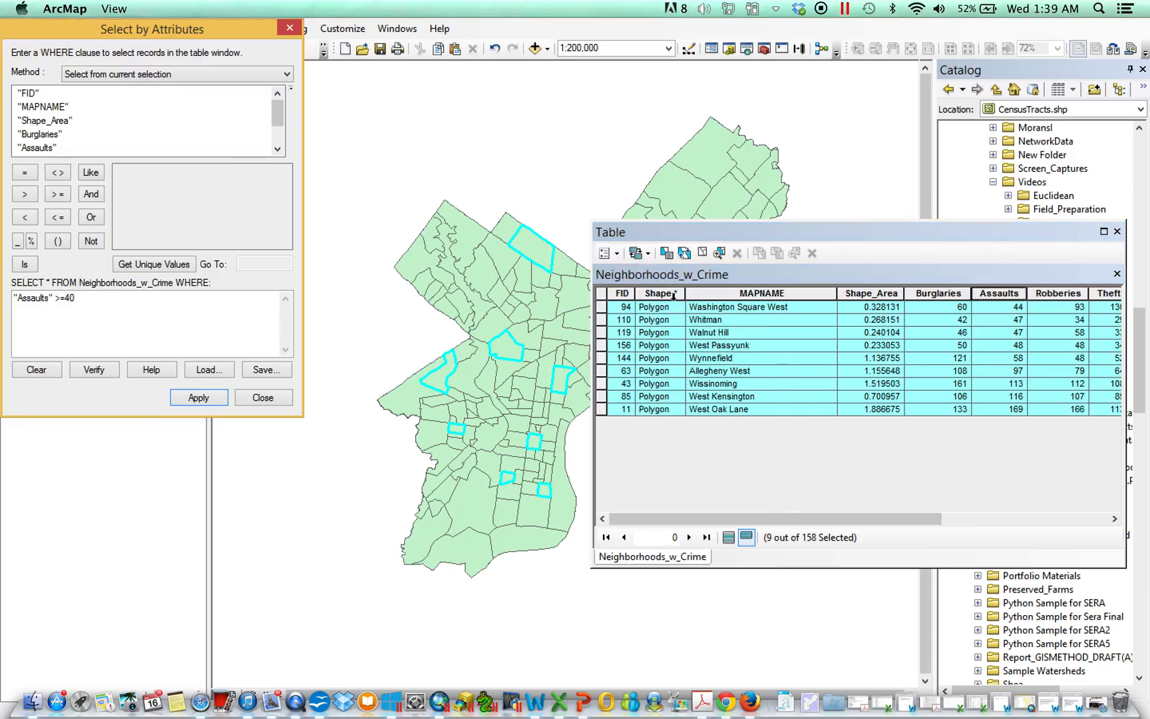
pyautogui.click(137, 74)
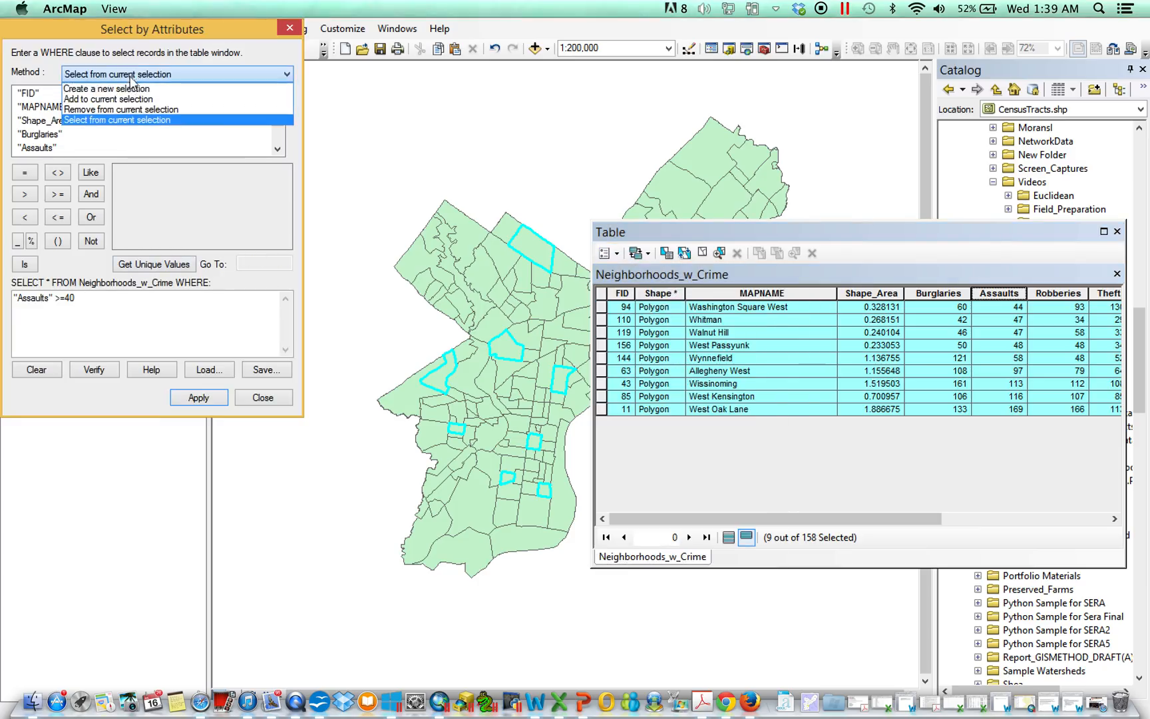
pyautogui.click(110, 98)
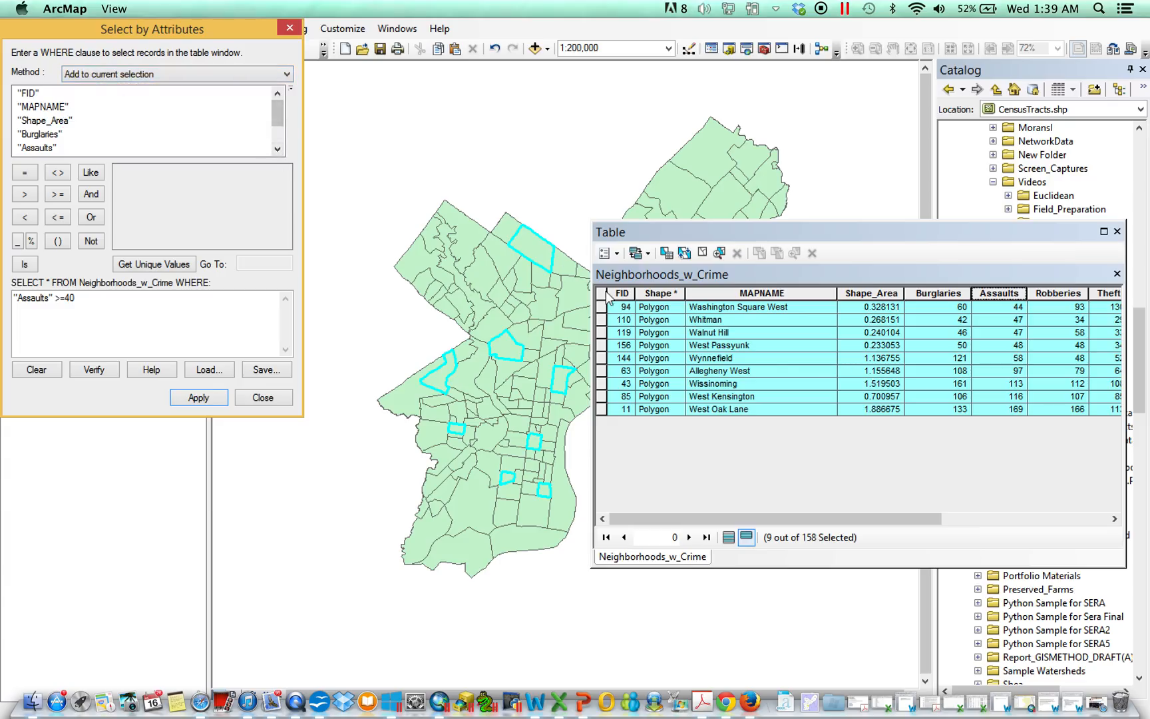
pyautogui.moveTo(917, 516); pyautogui.dragTo(1065, 518)
pyautogui.moveTo(148, 309); pyautogui.dragTo(5, 293)
pyautogui.moveTo(281, 114); pyautogui.dragTo(280, 130)
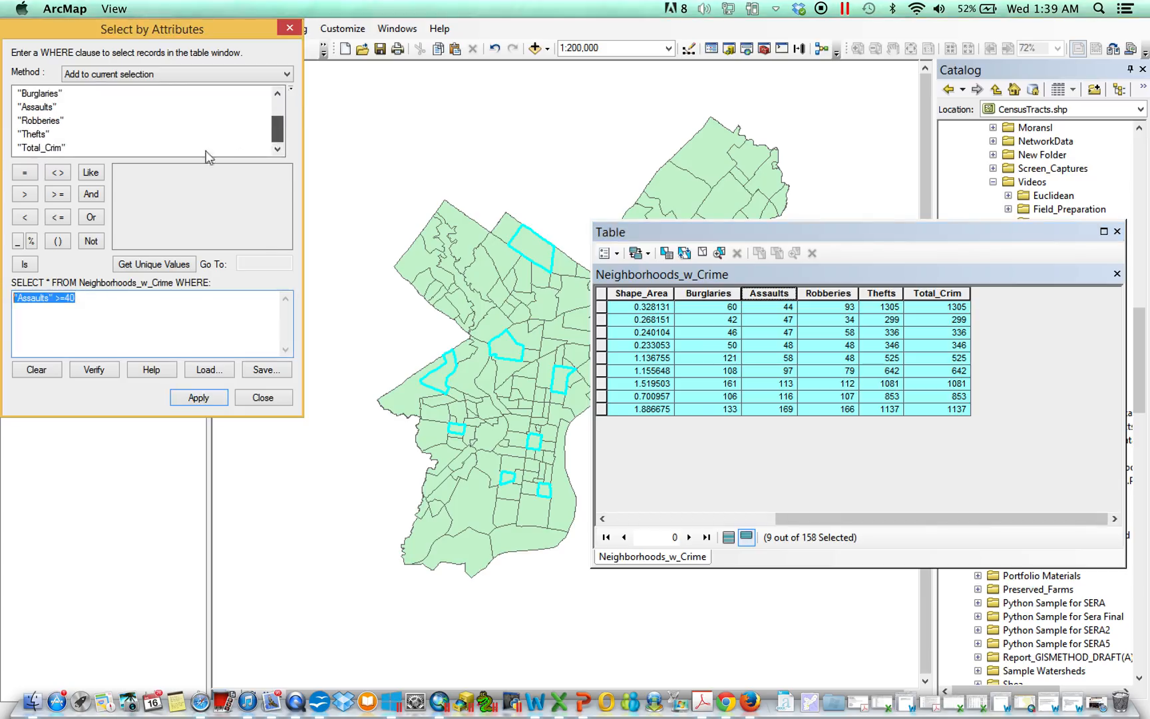
pyautogui.doubleClick(41, 147)
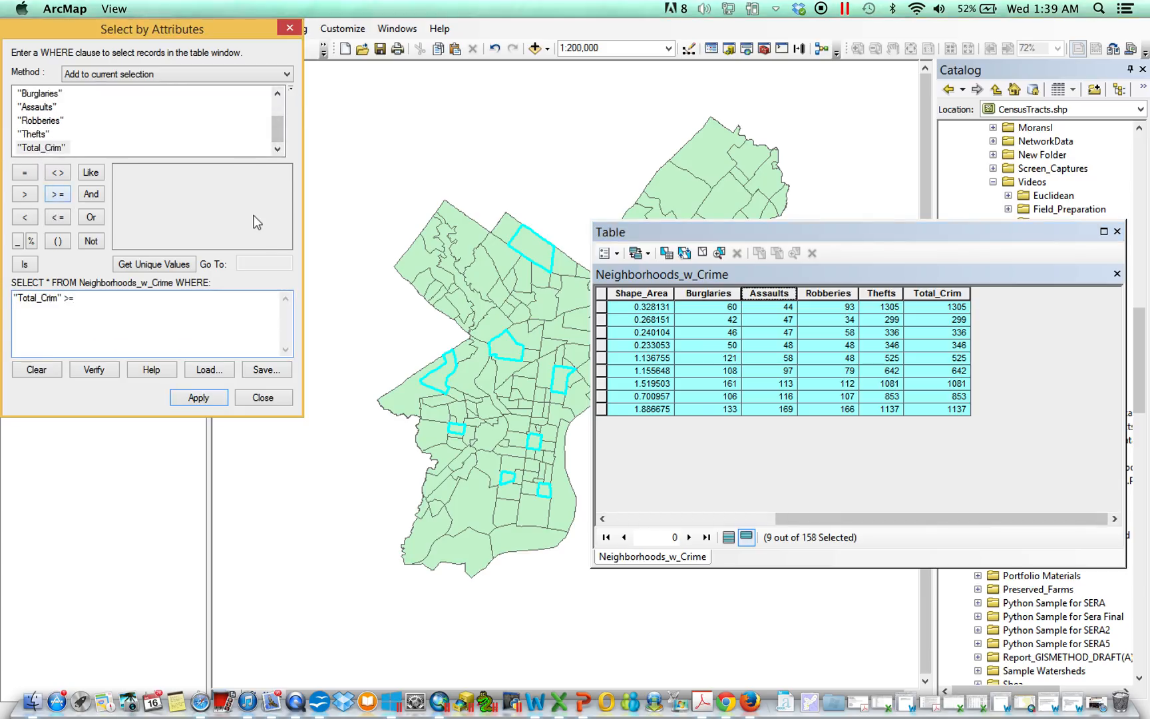
pyautogui.write('1000')
pyautogui.click(199, 398)
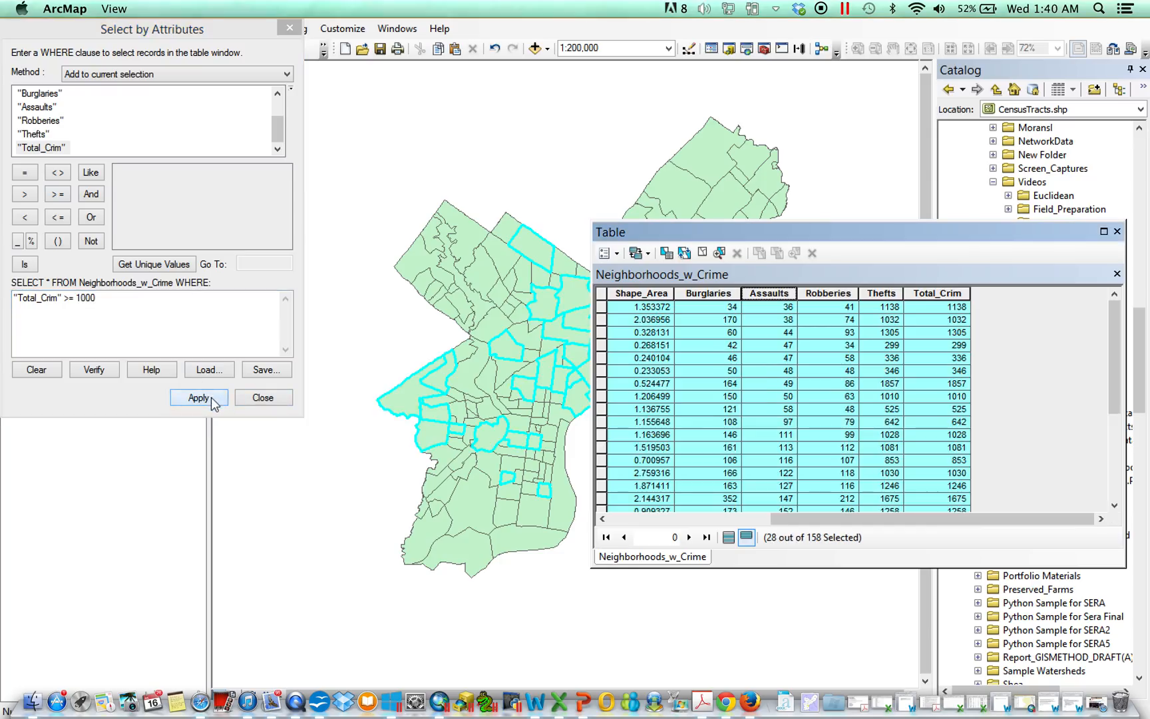
# Step: Set the method to Create a new selection and reapply "Total_Crim" >= 1000
pyautogui.moveTo(902, 518); pyautogui.dragTo(770, 518)
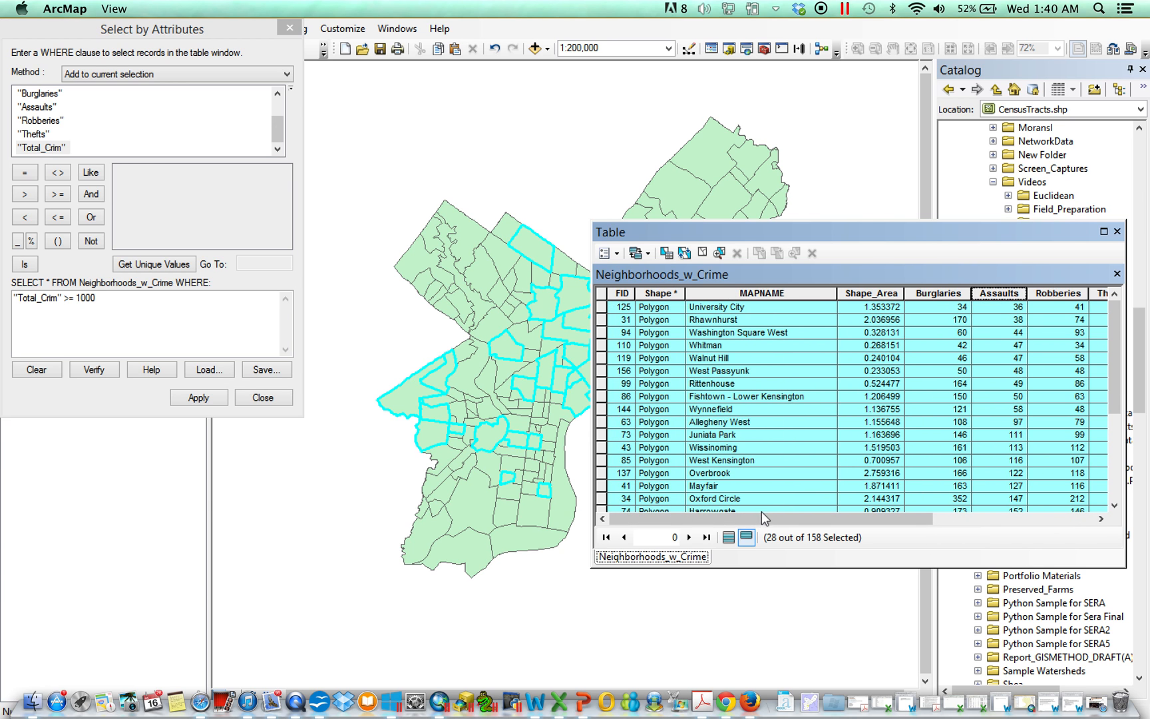
pyautogui.click(171, 73)
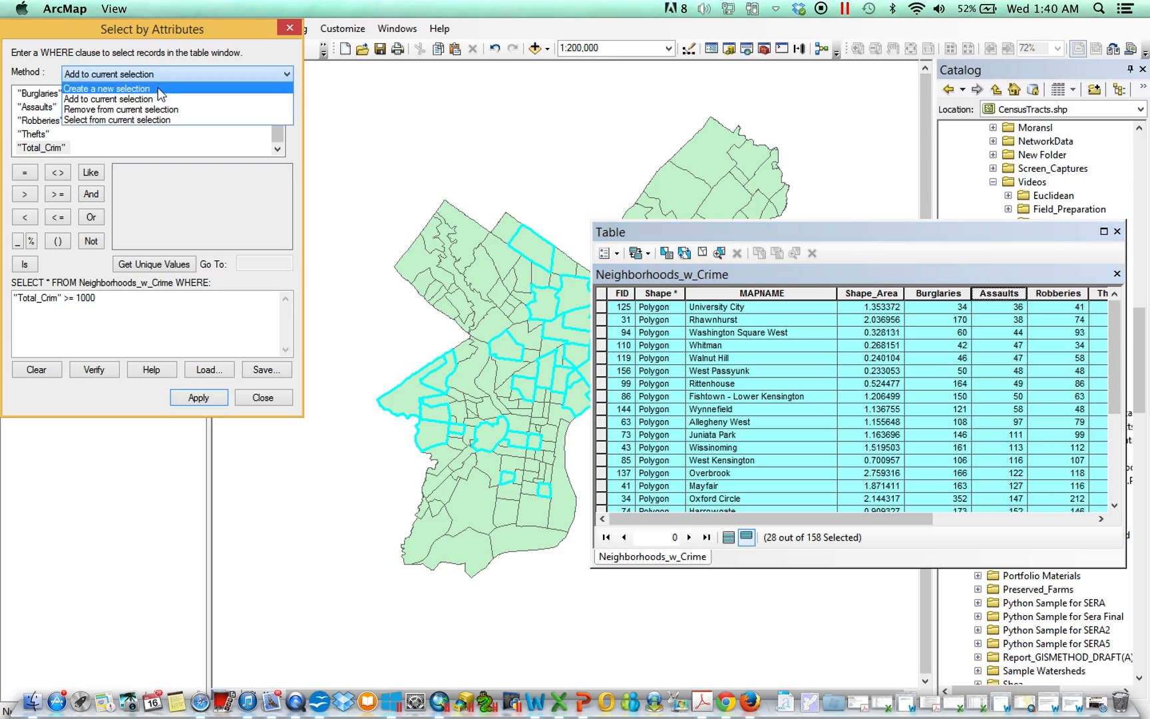
pyautogui.click(160, 89)
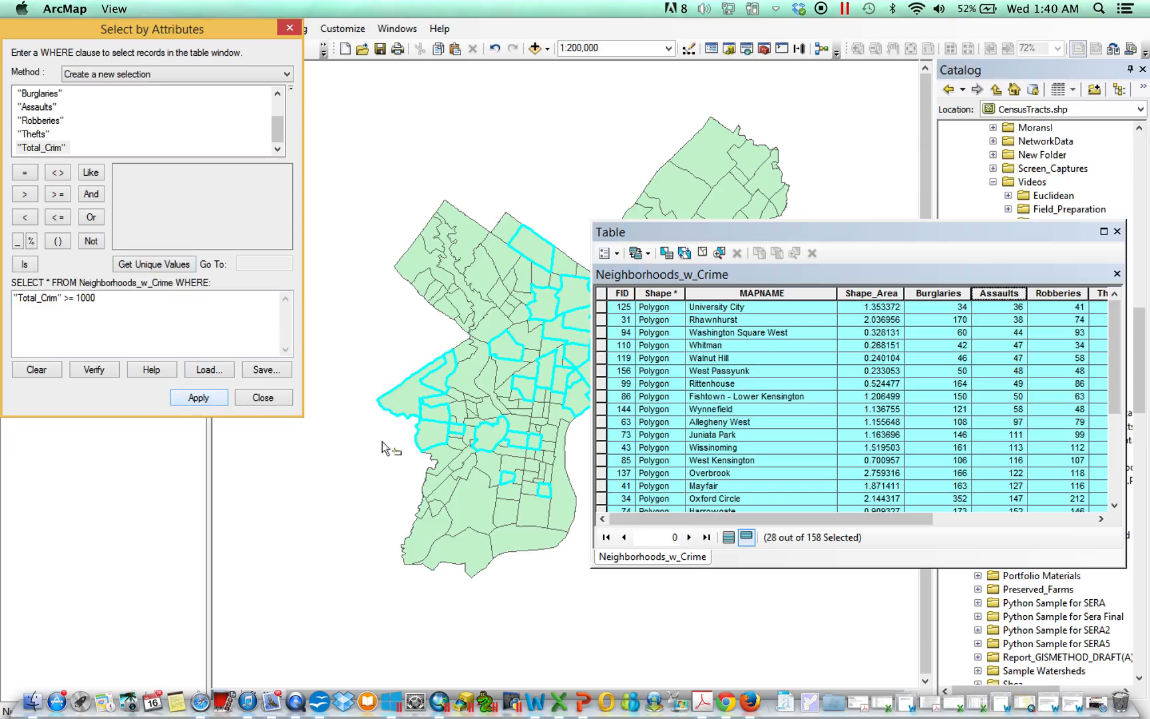
pyautogui.click(197, 398)
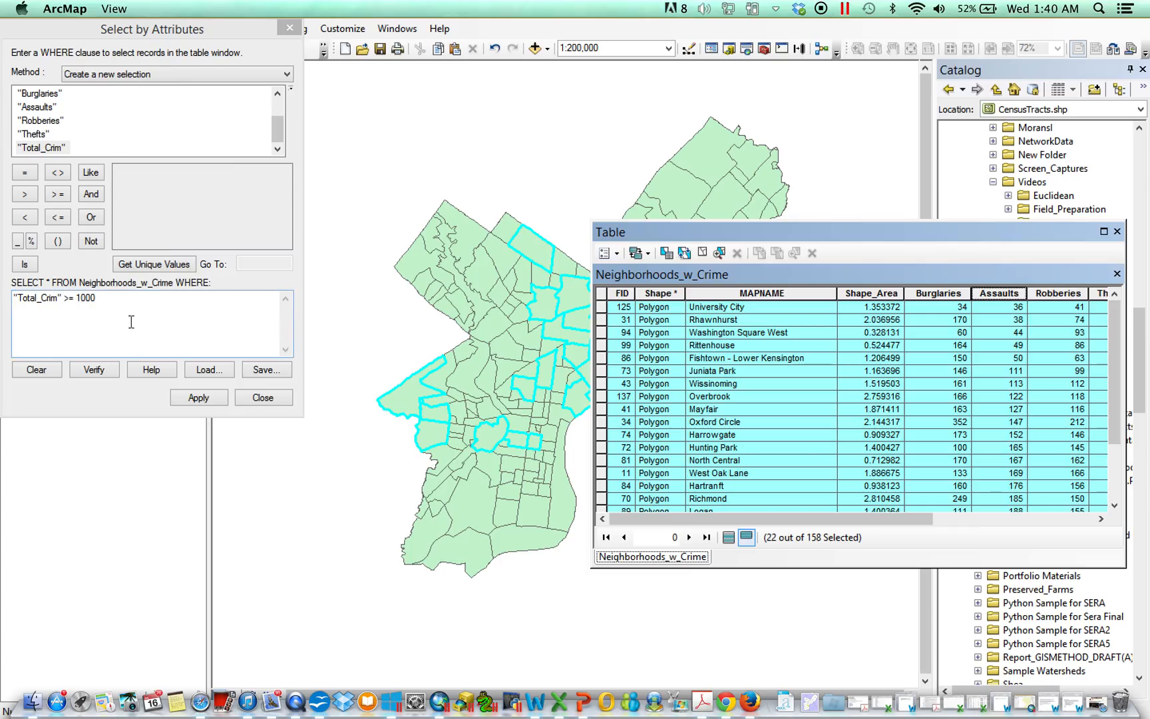
# Step: Switch to Add to current selection, change the value to 800, and apply "Total_Crim" >= 800
pyautogui.click(130, 73)
pyautogui.click(116, 100)
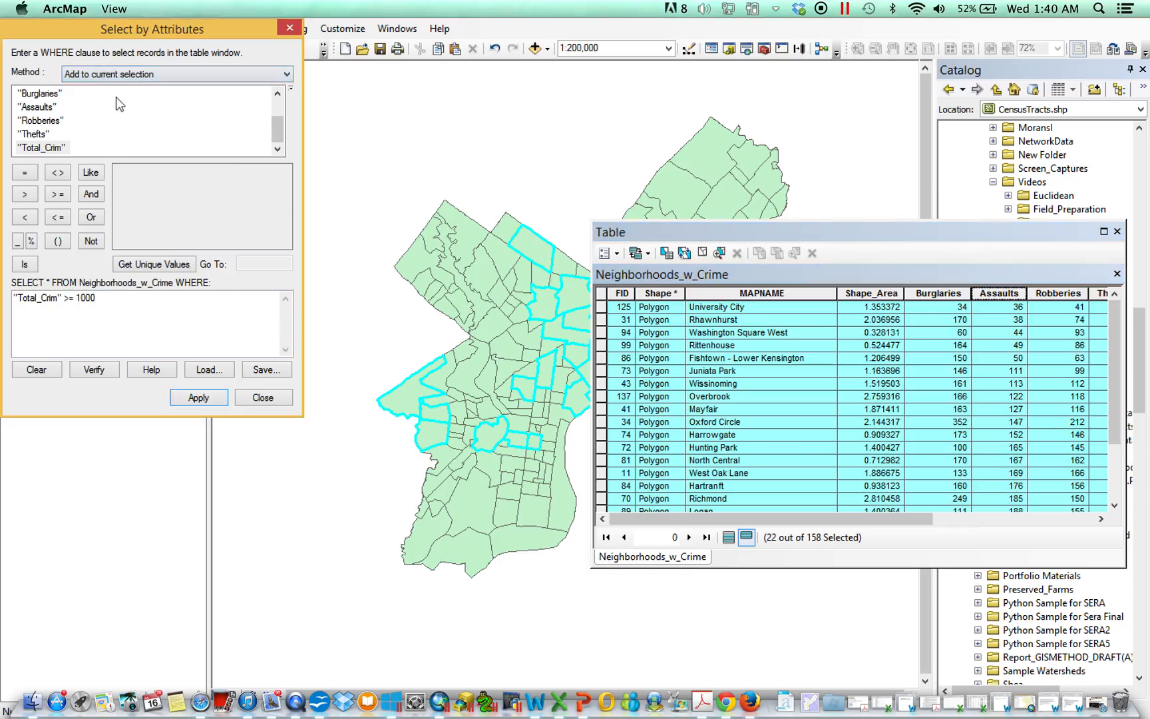
pyautogui.moveTo(136, 303); pyautogui.dragTo(85, 301)
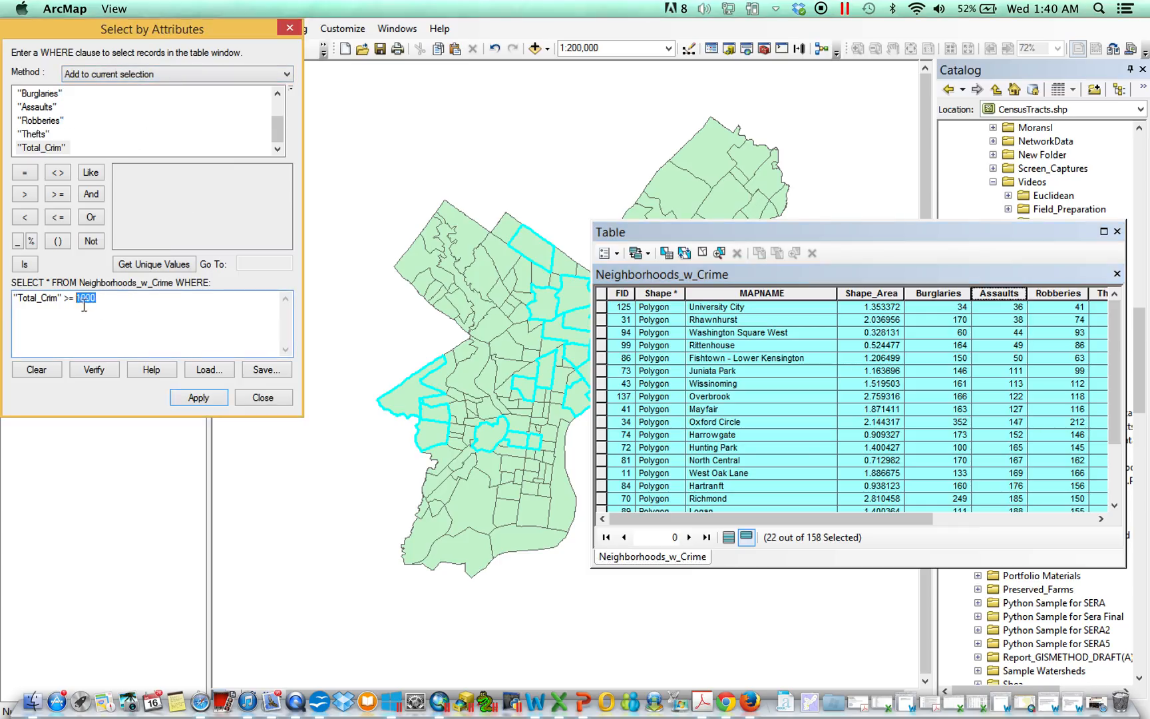
pyautogui.press('BackSpace')
pyautogui.click(211, 402)
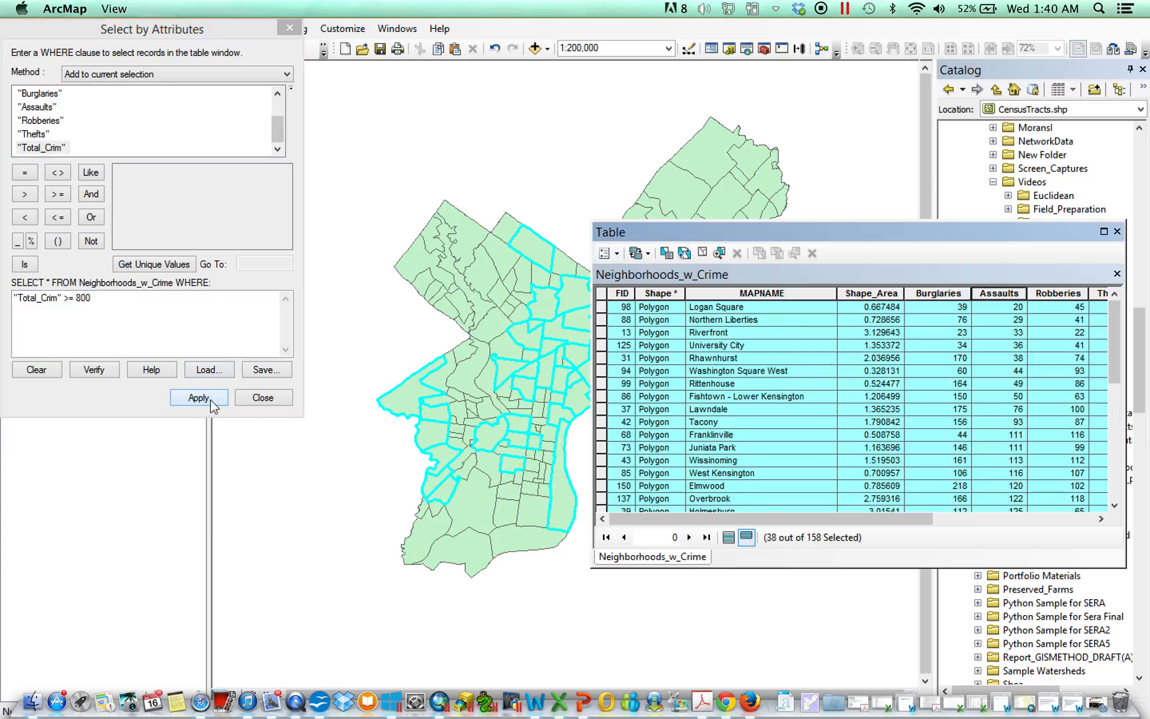
# Step: Switch to Remove from current selection, change the value to 900, and apply "Total_Crim" >= 900
pyautogui.click(110, 75)
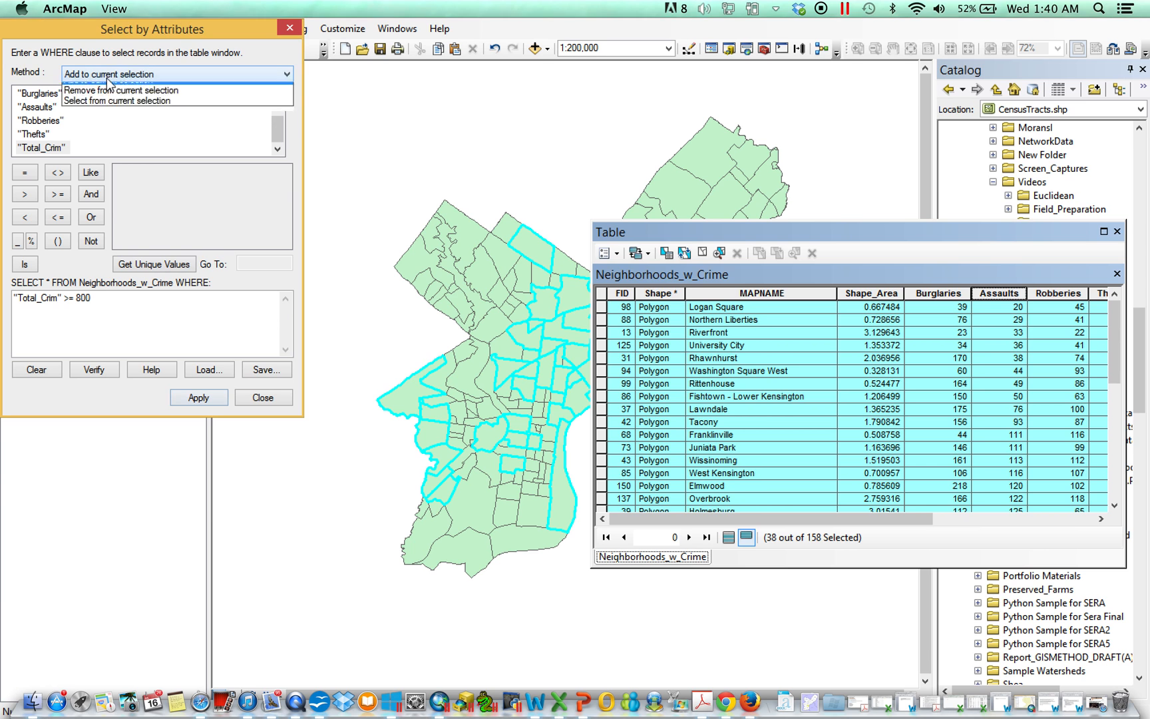
pyautogui.click(117, 108)
pyautogui.click(119, 298)
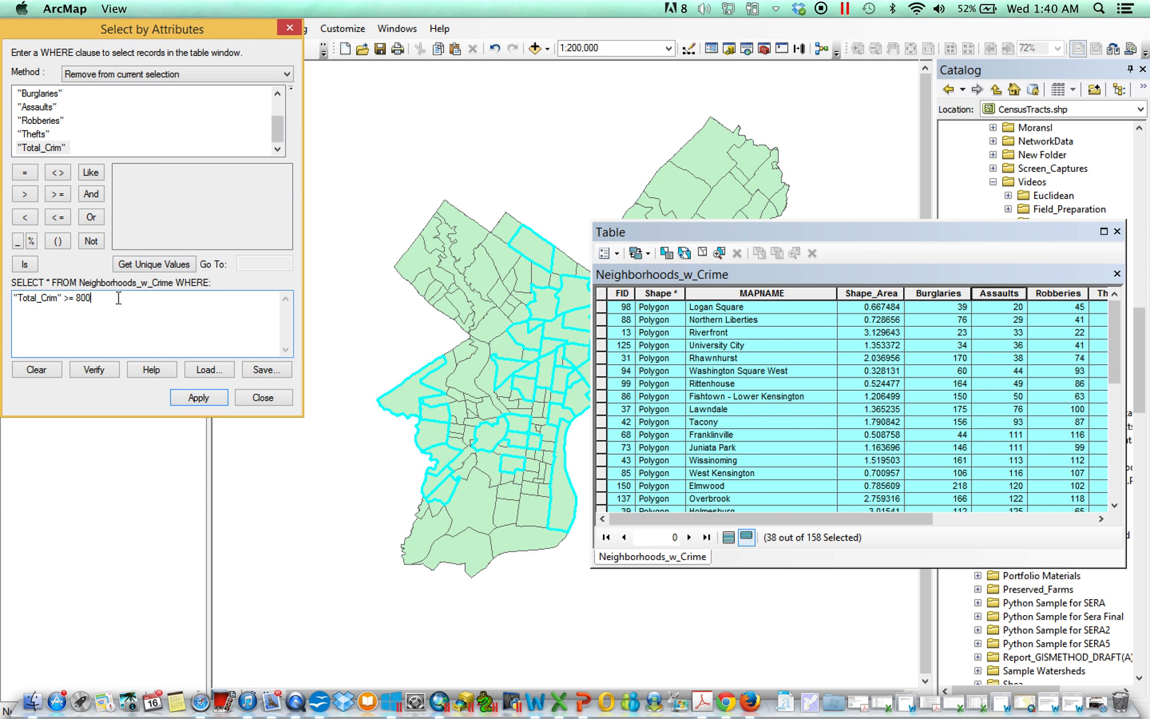
pyautogui.moveTo(112, 303); pyautogui.dragTo(79, 305)
pyautogui.write('90')
pyautogui.click(192, 400)
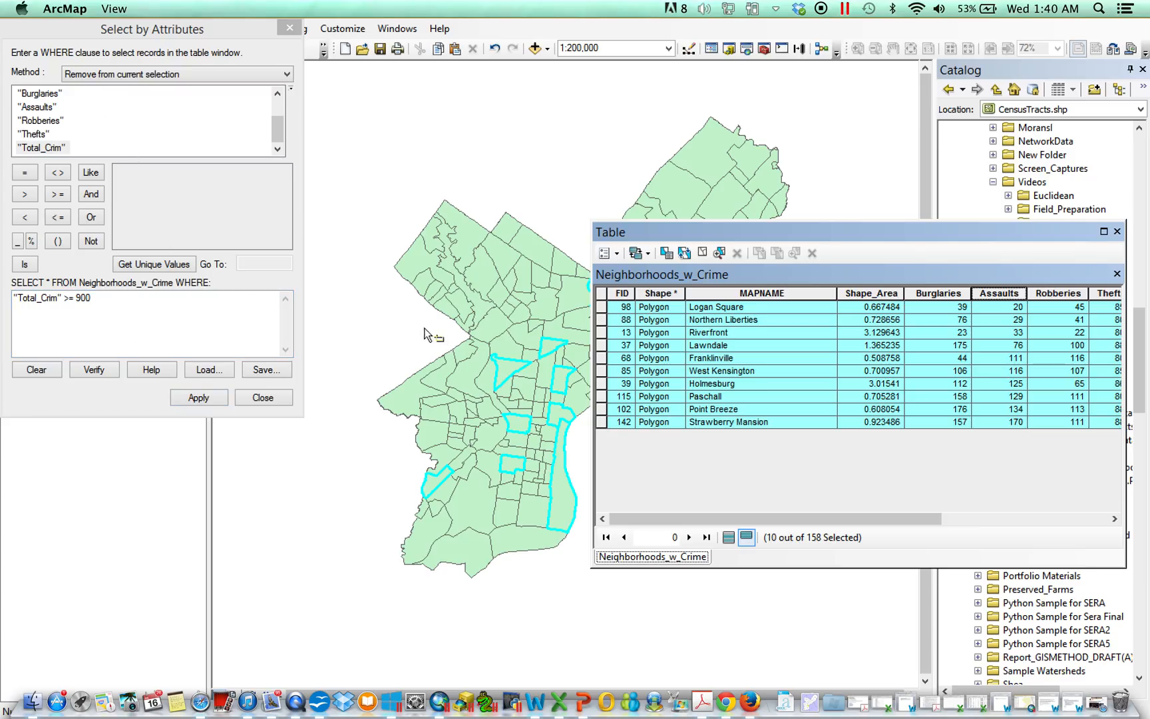
# Step: Set the method to Select from current selection, build "MAPNAME" LIKE '%s%' and apply it
pyautogui.click(98, 305)
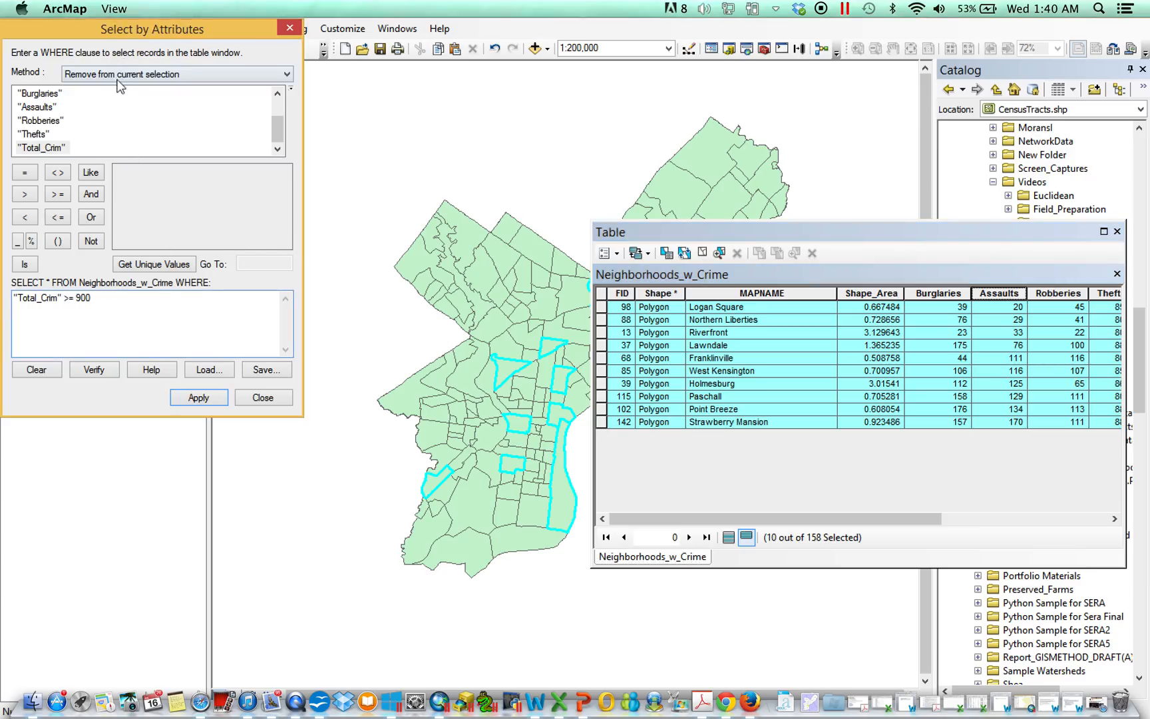
pyautogui.click(124, 74)
pyautogui.click(119, 121)
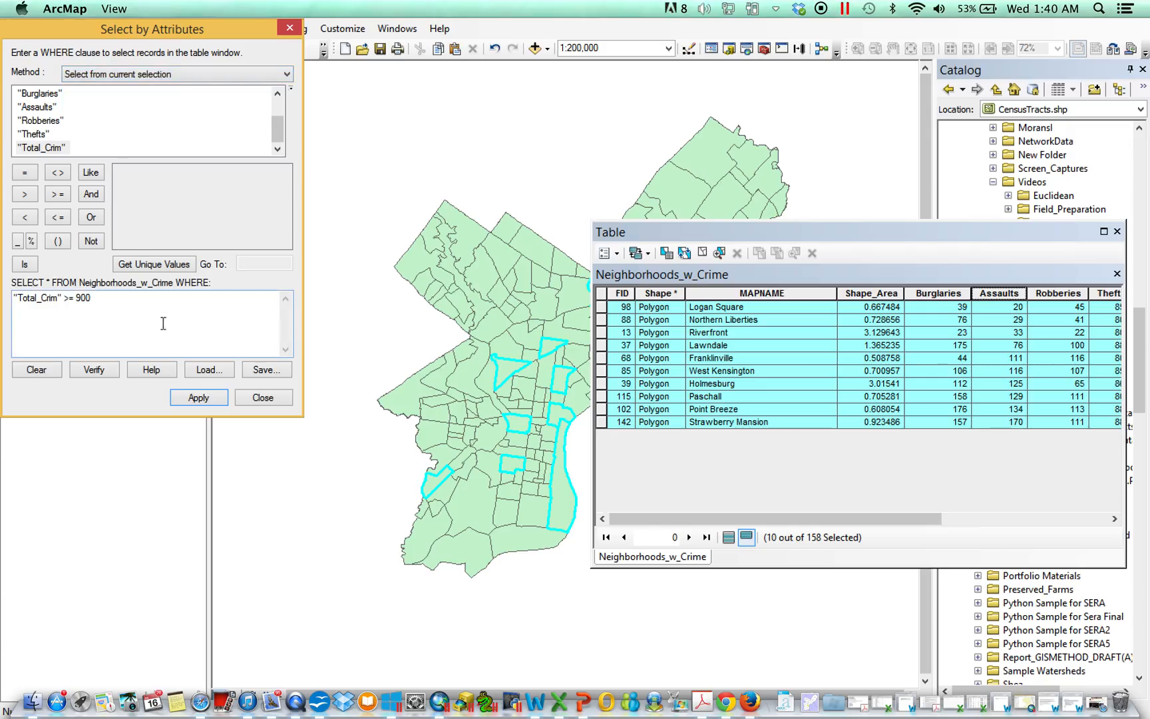
pyautogui.moveTo(94, 297); pyautogui.dragTo(14, 296)
pyautogui.scroll(2, 277, 134)
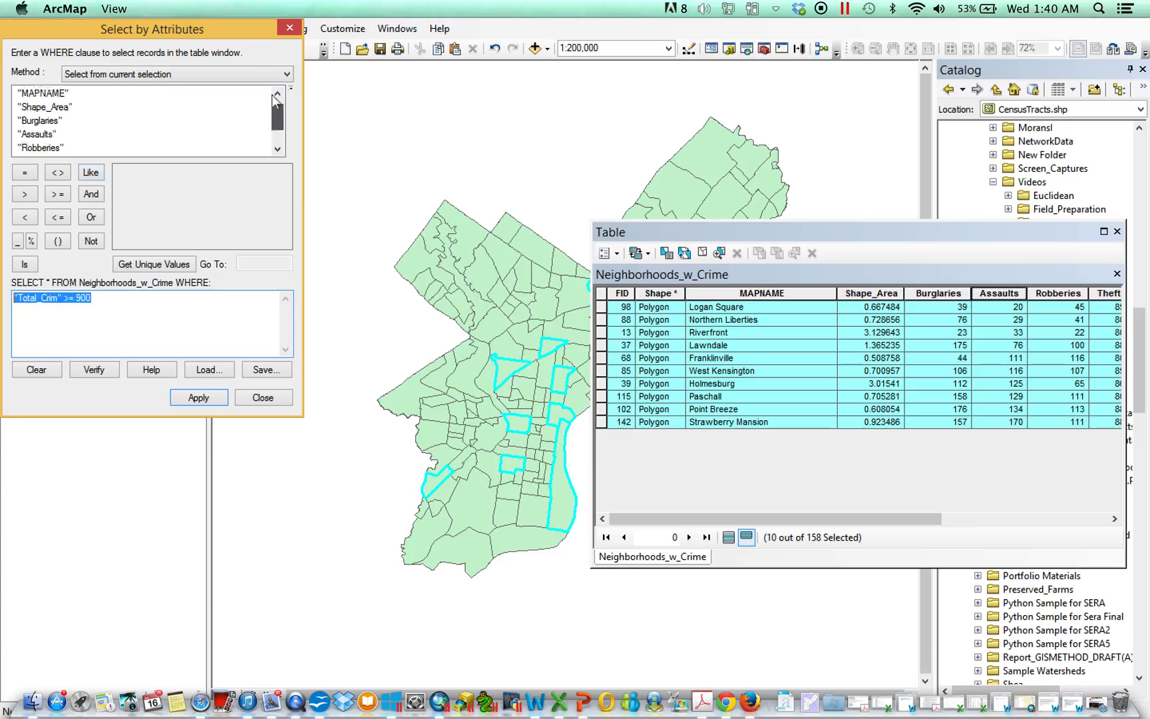
pyautogui.doubleClick(44, 107)
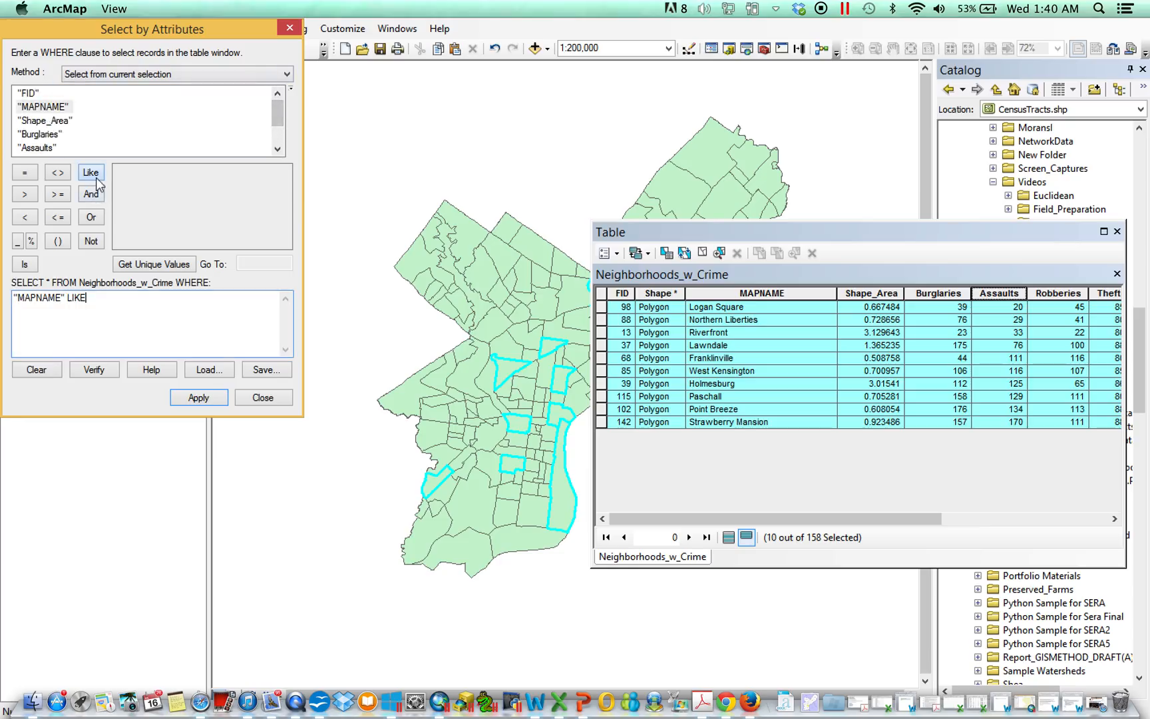
pyautogui.click(31, 241)
pyautogui.click(33, 242)
pyautogui.click(215, 397)
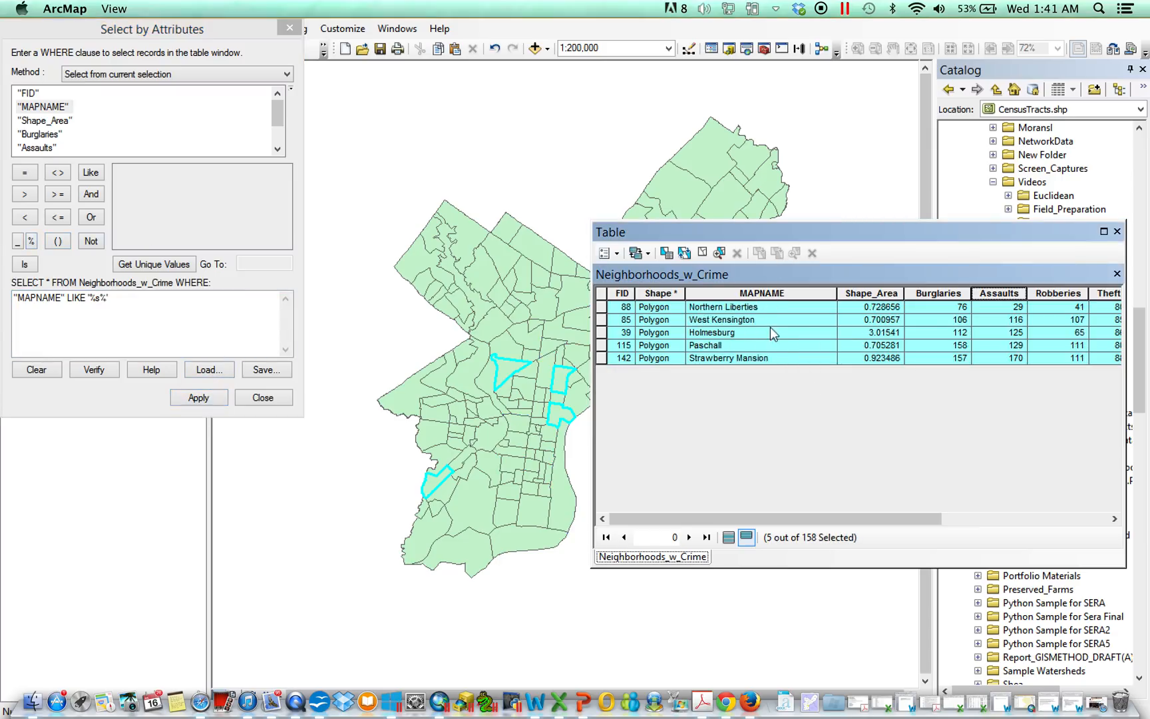
pyautogui.click(229, 76)
pyautogui.click(221, 85)
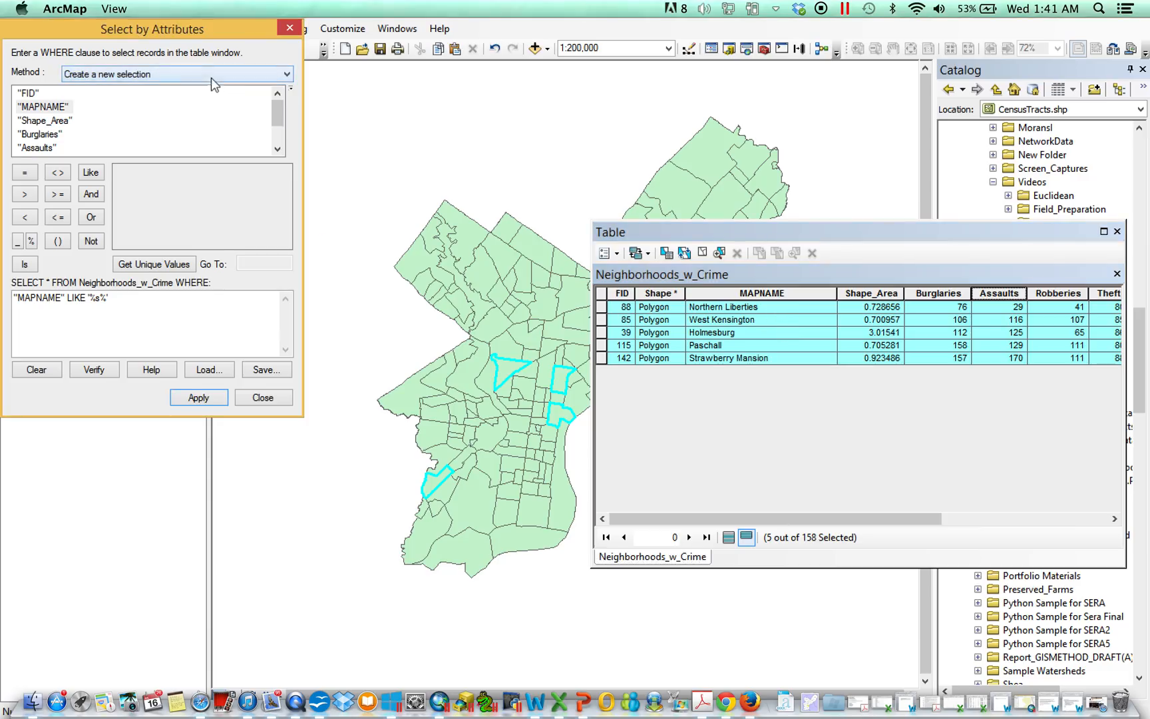
pyautogui.click(211, 77)
pyautogui.click(171, 99)
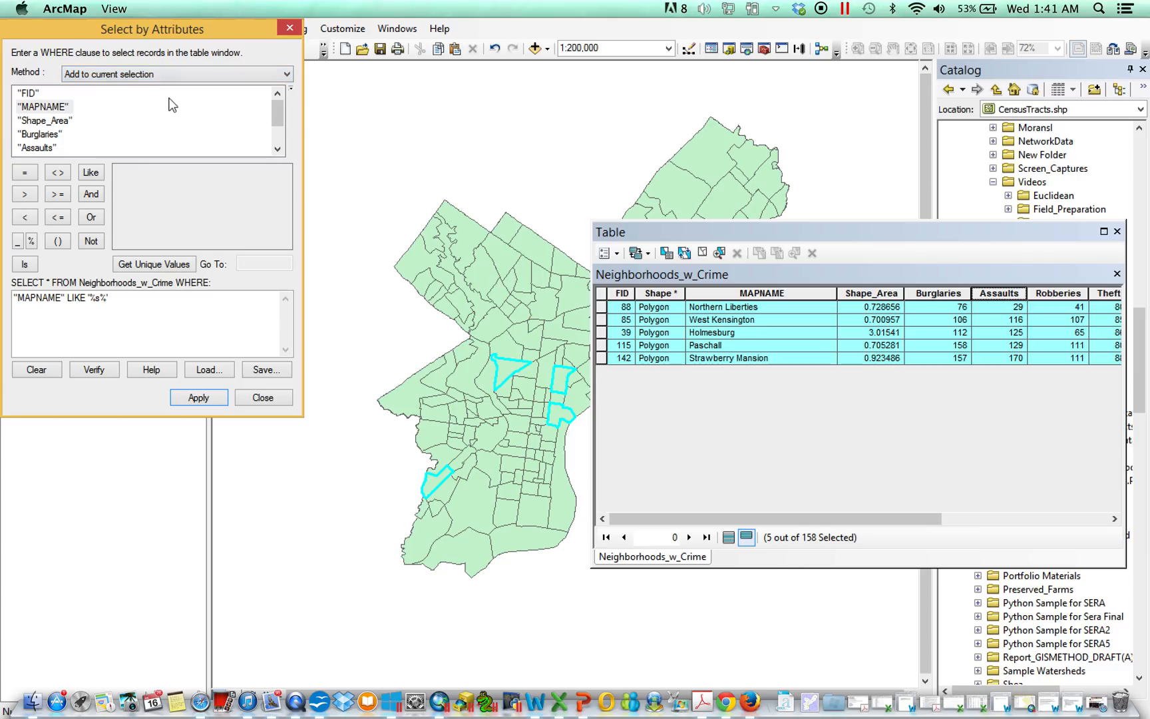
pyautogui.click(170, 76)
pyautogui.click(145, 109)
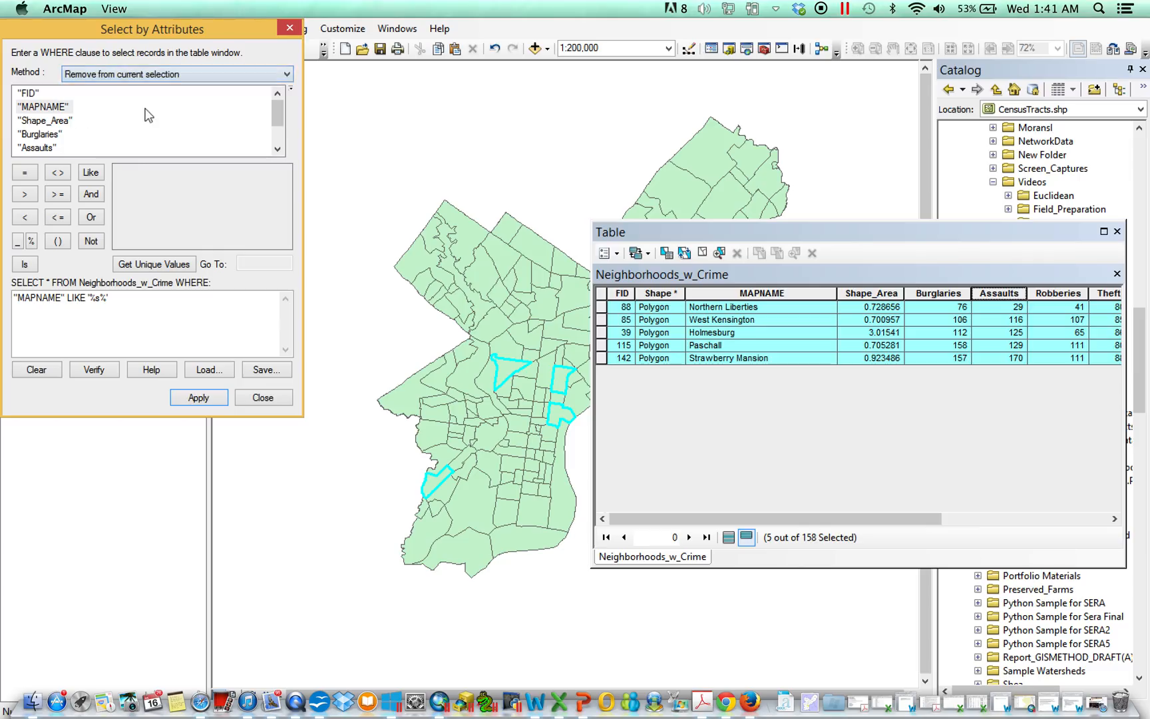
pyautogui.click(159, 78)
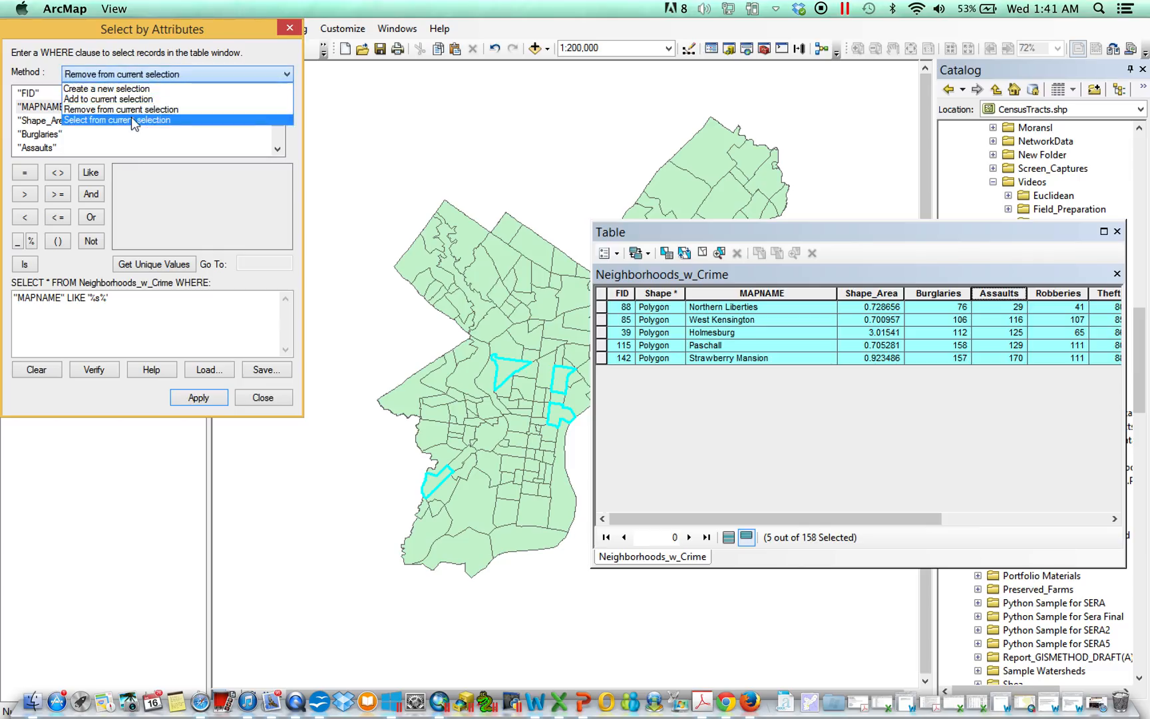
pyautogui.click(133, 121)
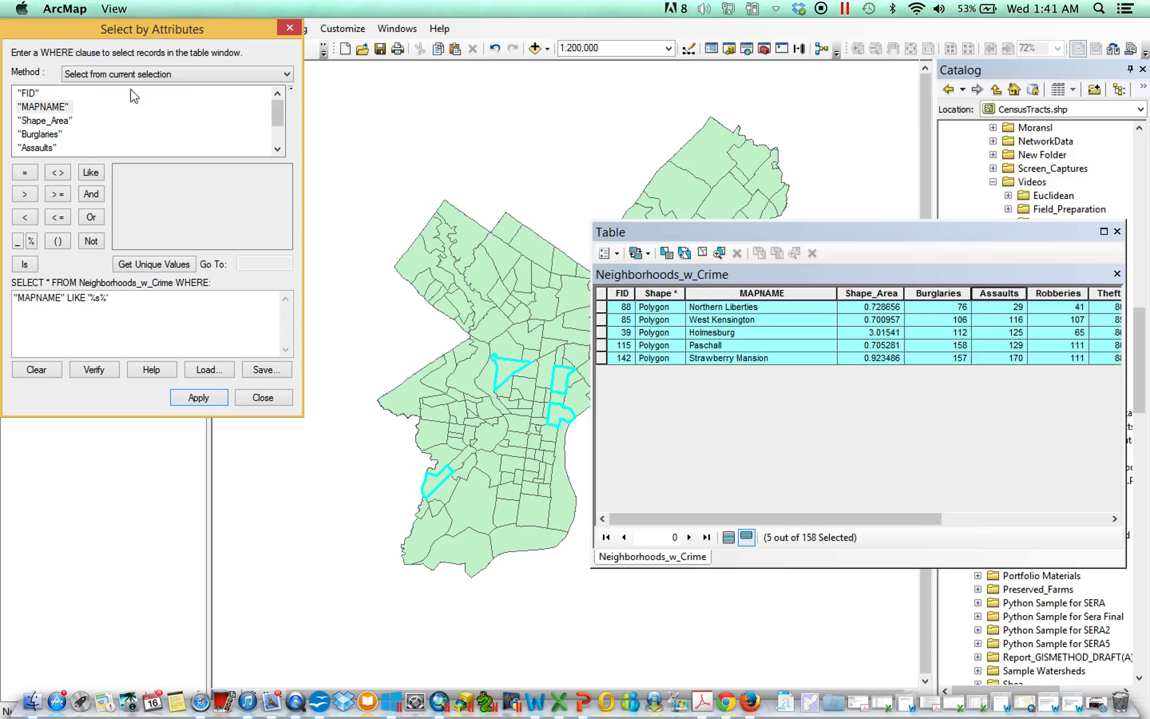
# Step: Highlight the selected neighborhoods' rows in the table one by one to locate them on the map, and close Select by Attributes
pyautogui.click(602, 320)
pyautogui.click(602, 333)
pyautogui.click(602, 345)
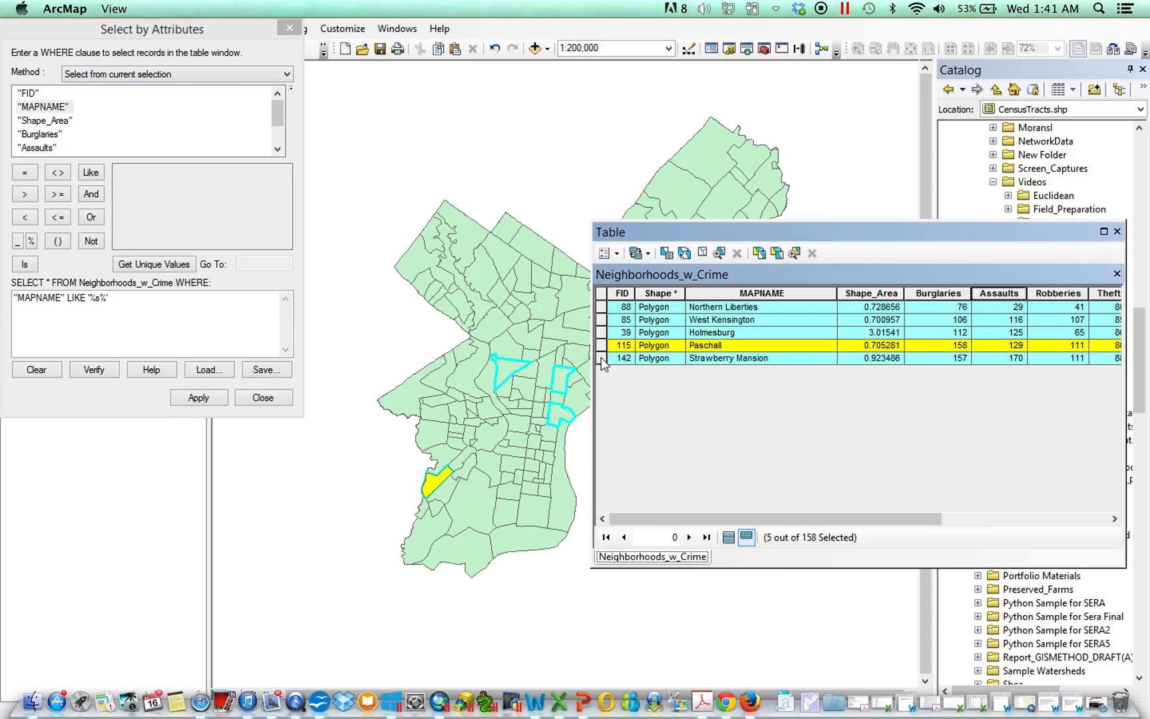
pyautogui.click(602, 358)
pyautogui.click(290, 27)
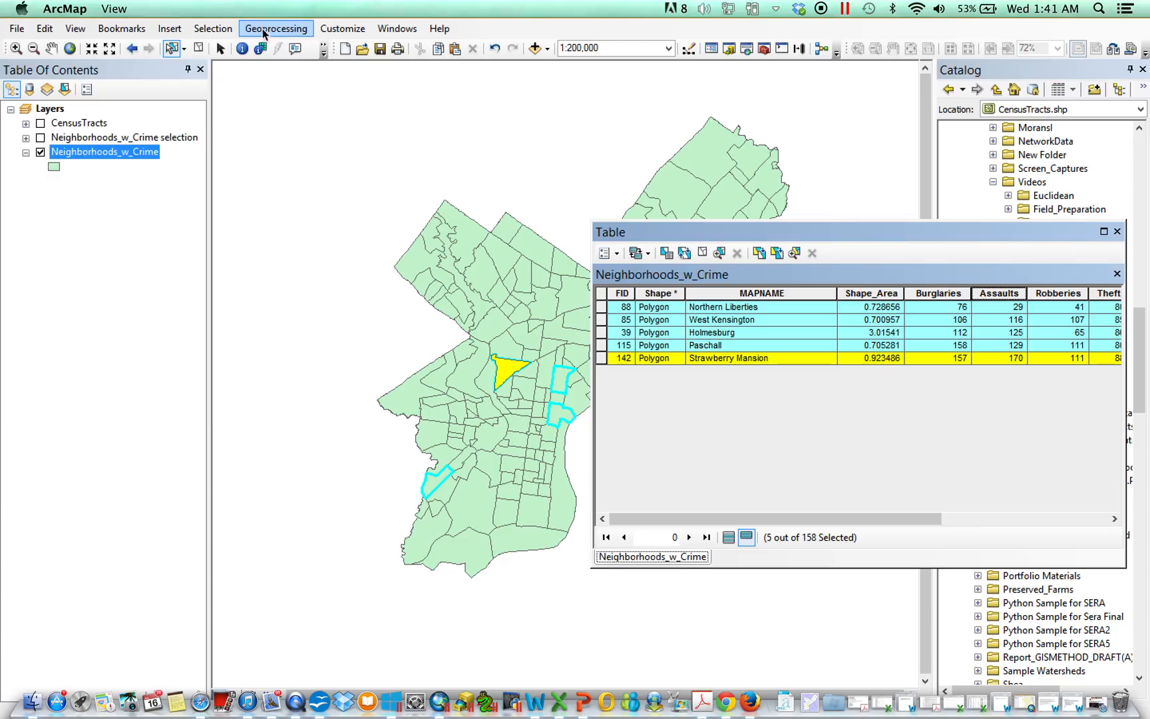